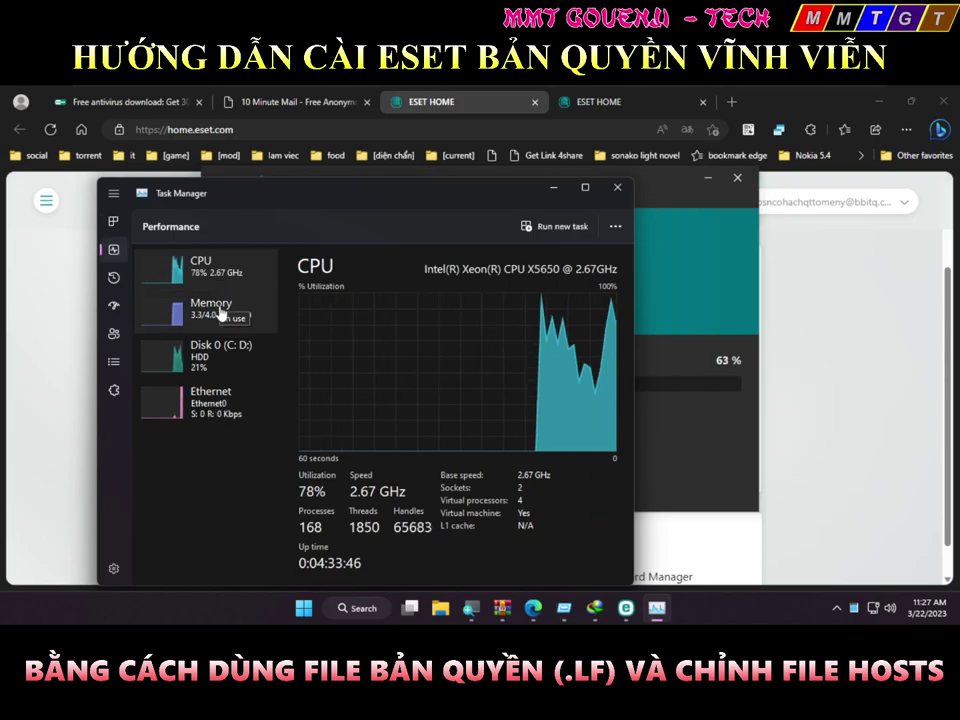
Check disk activity in Task Manager and peek at the installer behind it
click(225, 354)
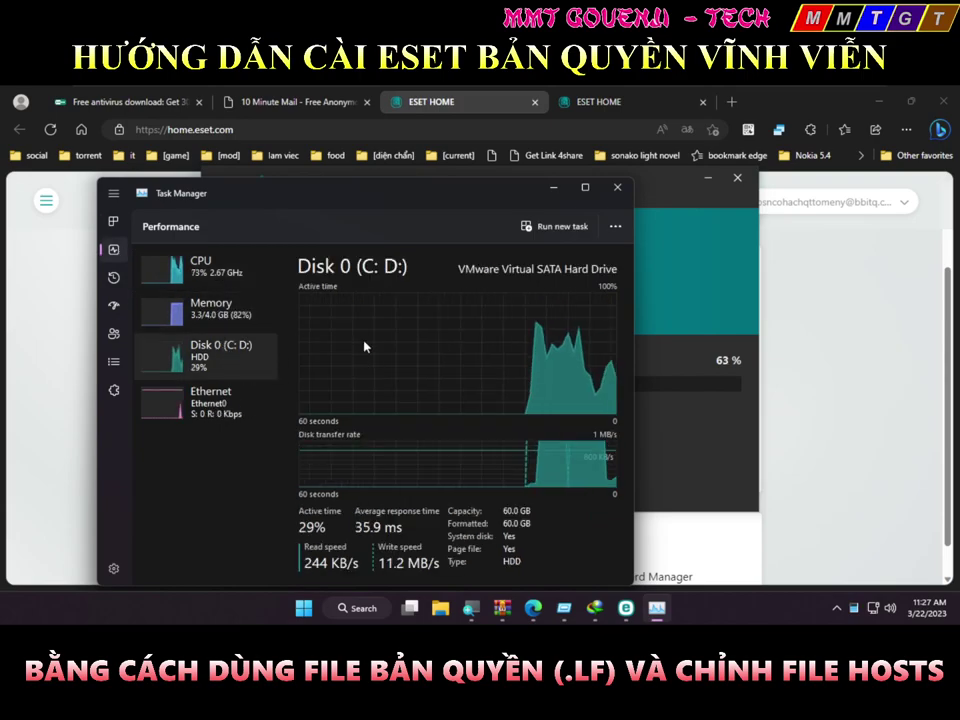
drag(334, 200, 710, 208)
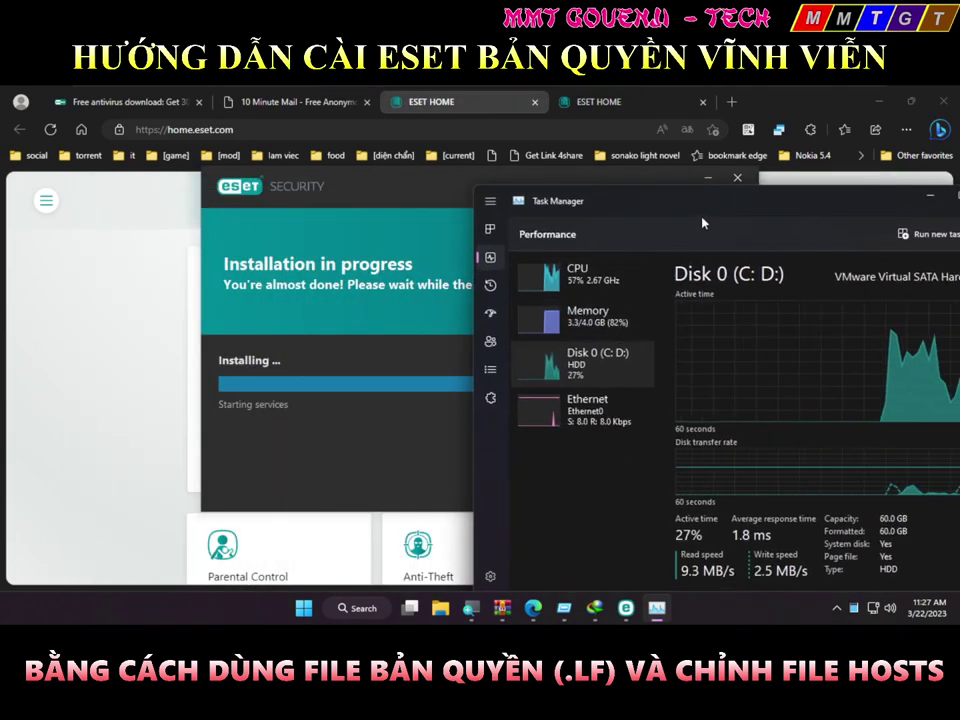
drag(605, 206, 418, 178)
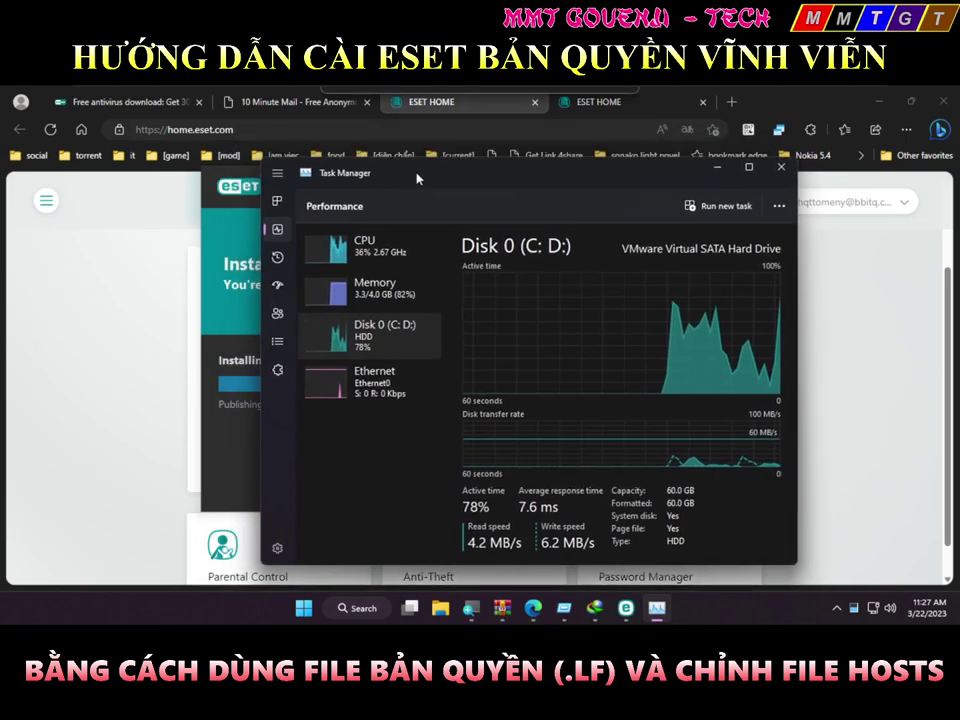
Switch Task Manager's CPU graph to logical processors, then bring the finished ESET installer forward
click(375, 265)
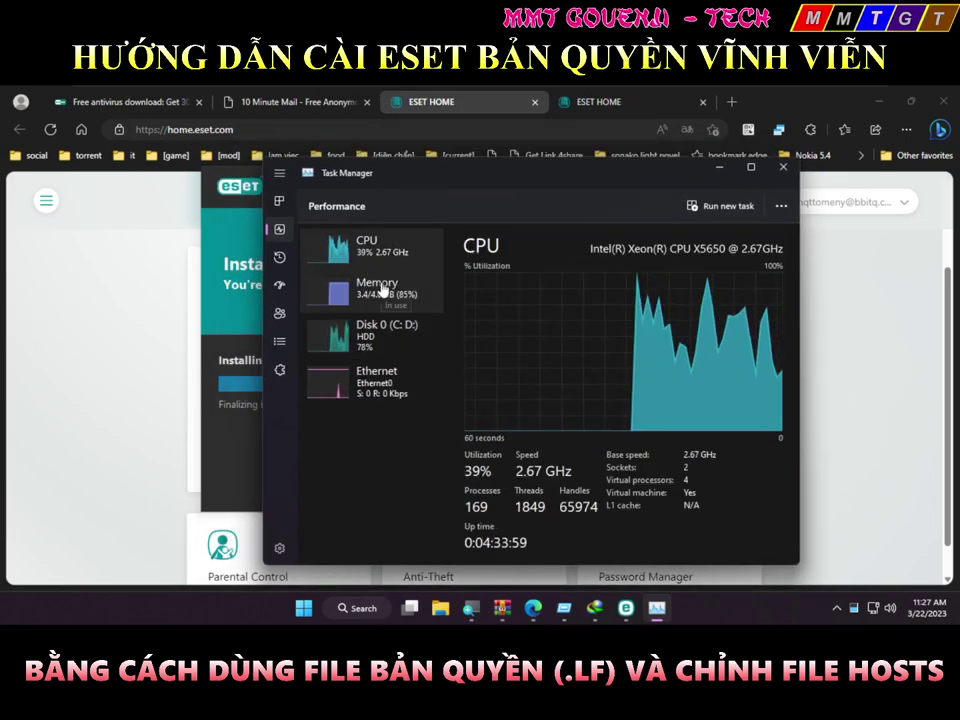
click(381, 290)
click(350, 262)
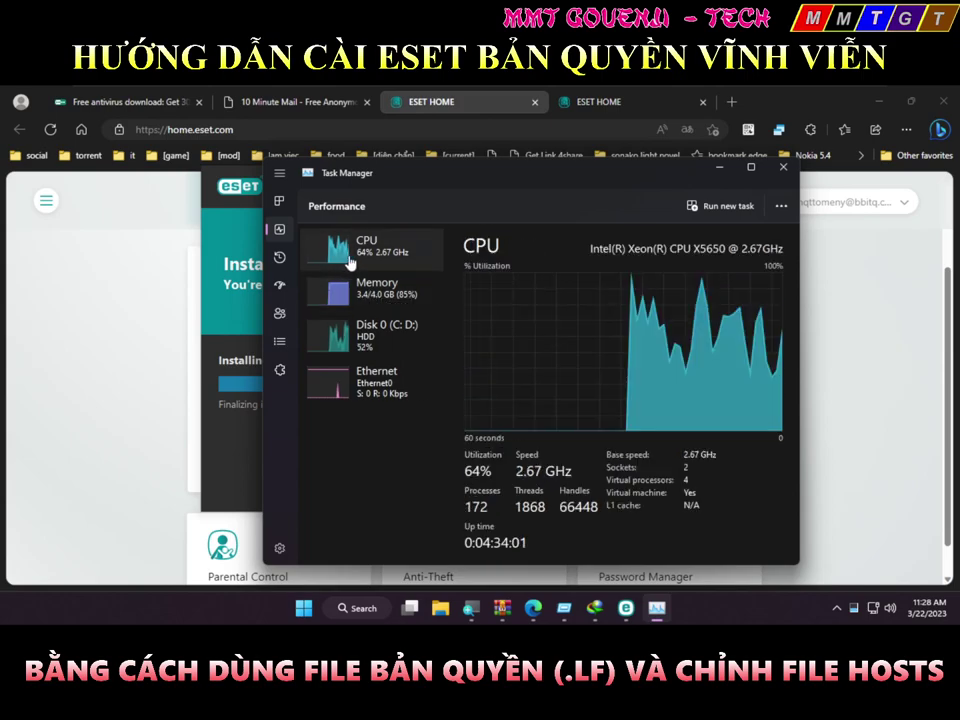
right_click(350, 262)
right_click(566, 333)
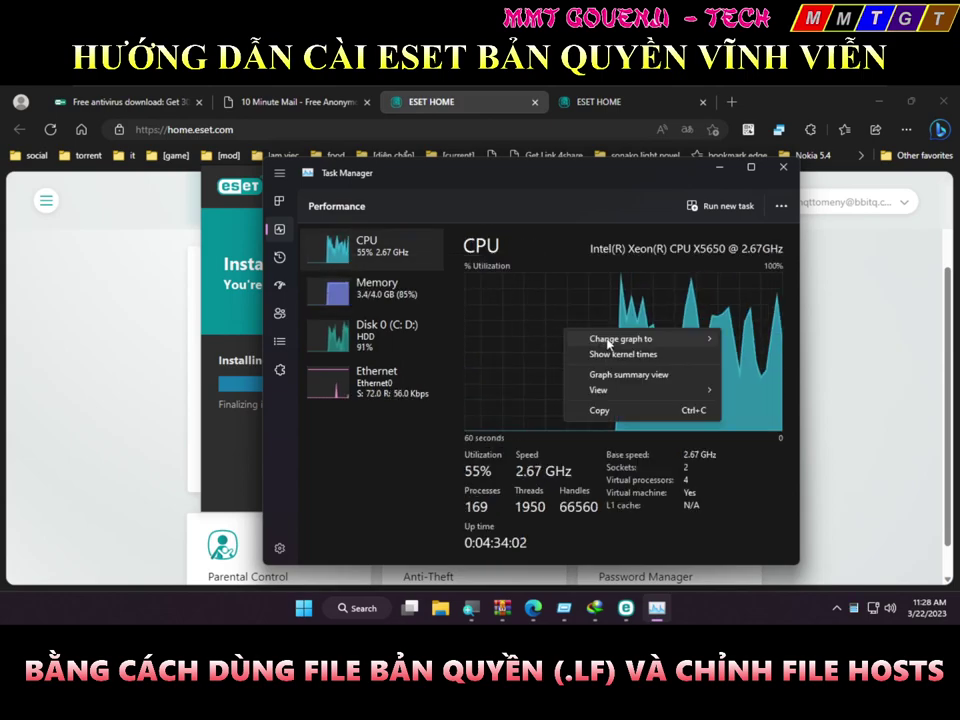
mouse_move(621, 341)
click(748, 355)
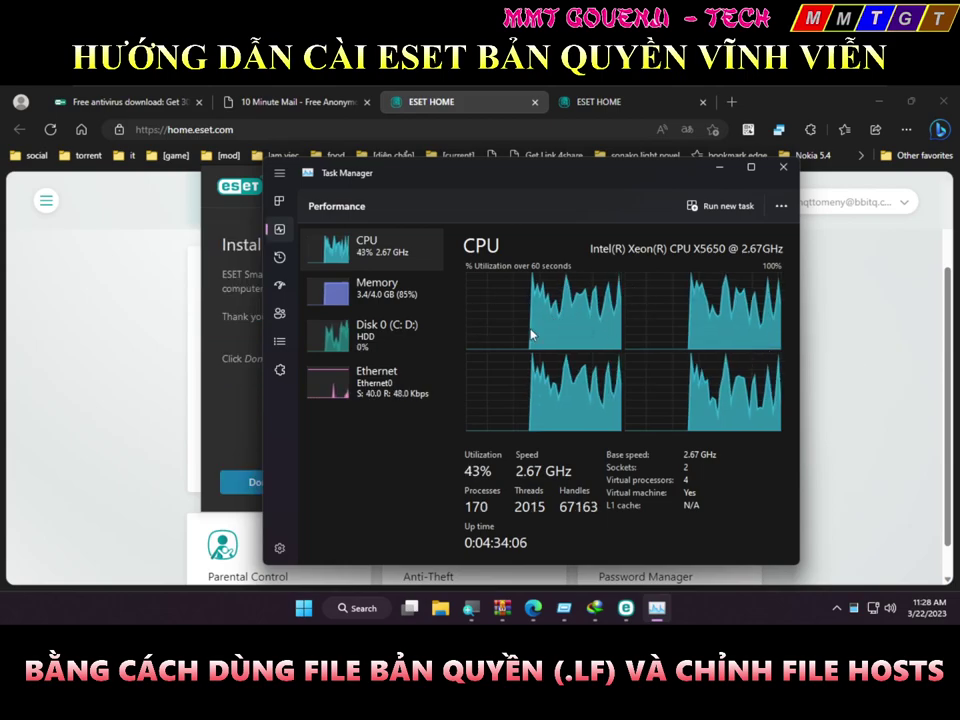
click(223, 388)
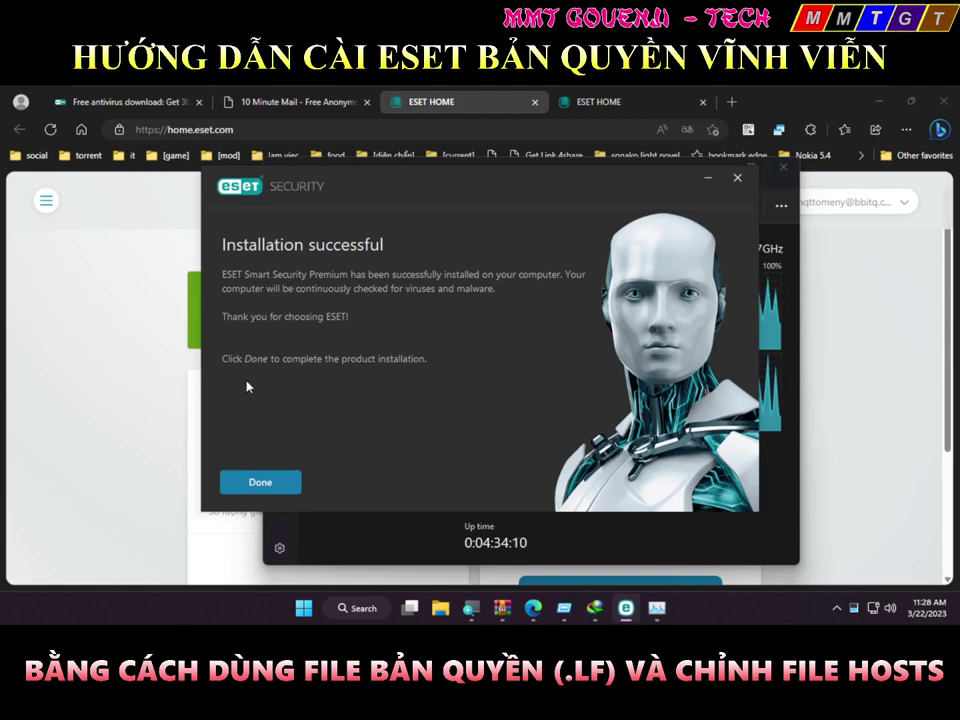
Finish the installer with Done, review the Word guide, then return to the VM
click(258, 484)
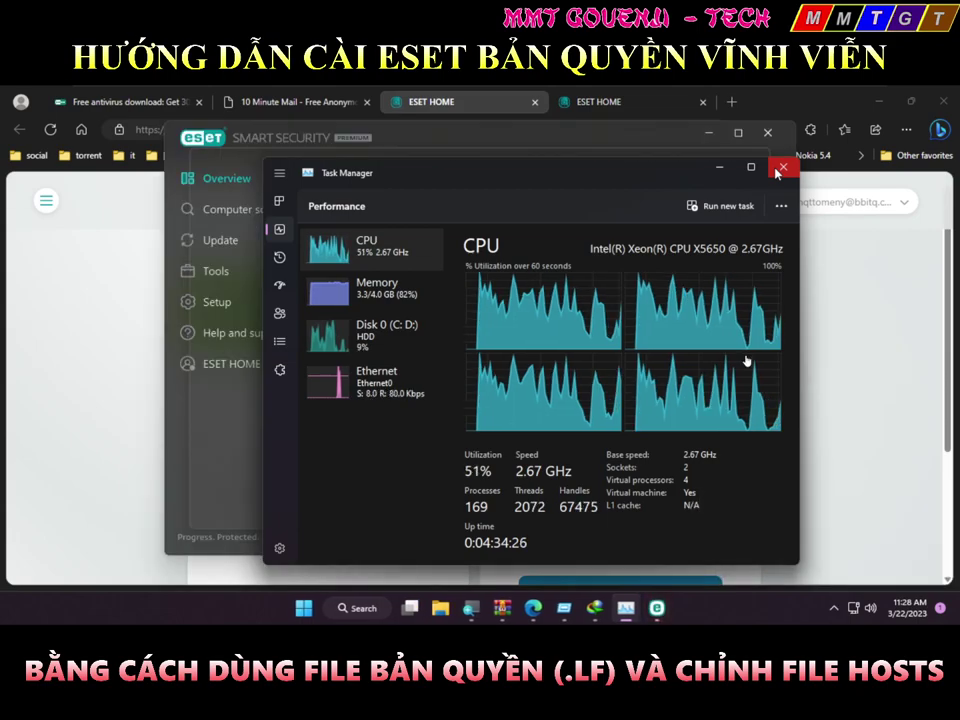
key(alt+Tab)
key(alt+Tab)
key(alt+Tab)
key(alt+Tab)
key(alt+Tab)
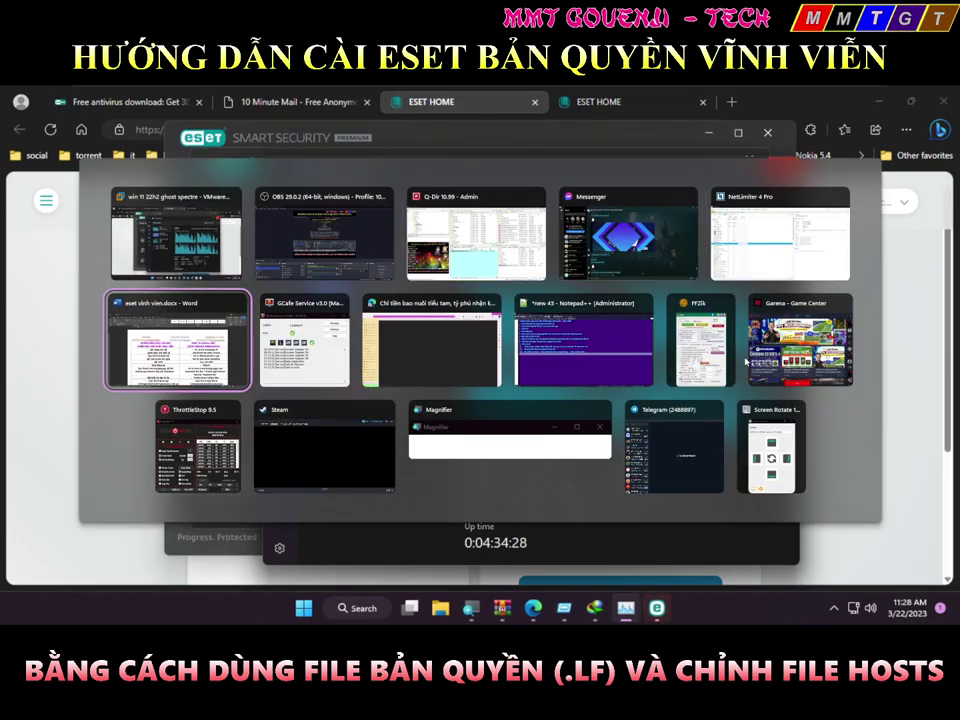
scroll(490, 411, down, 2)
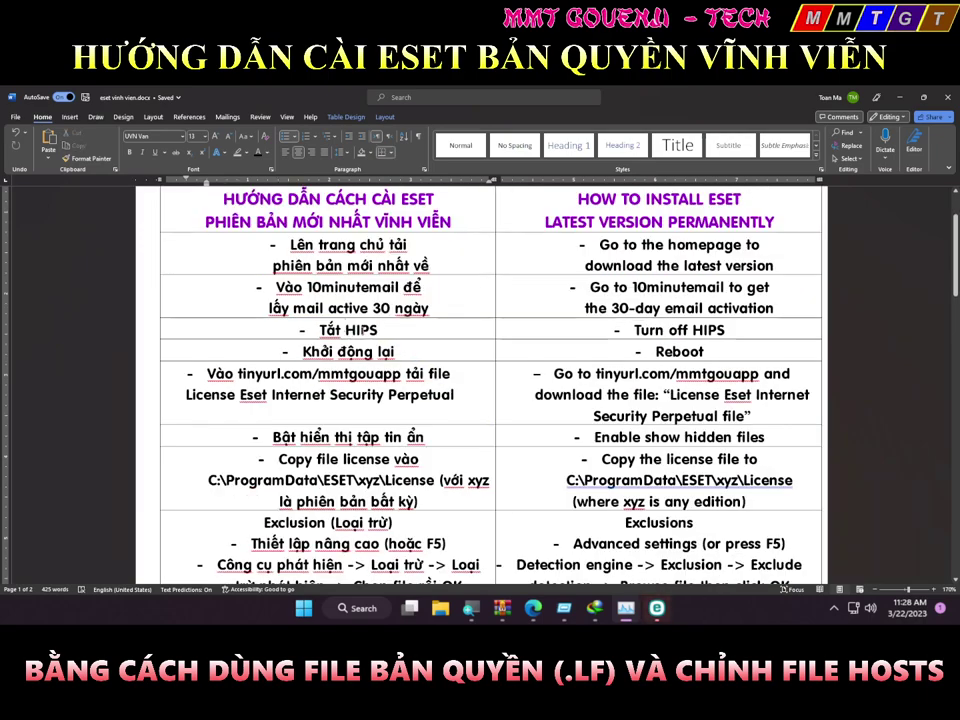
key(alt+Tab)
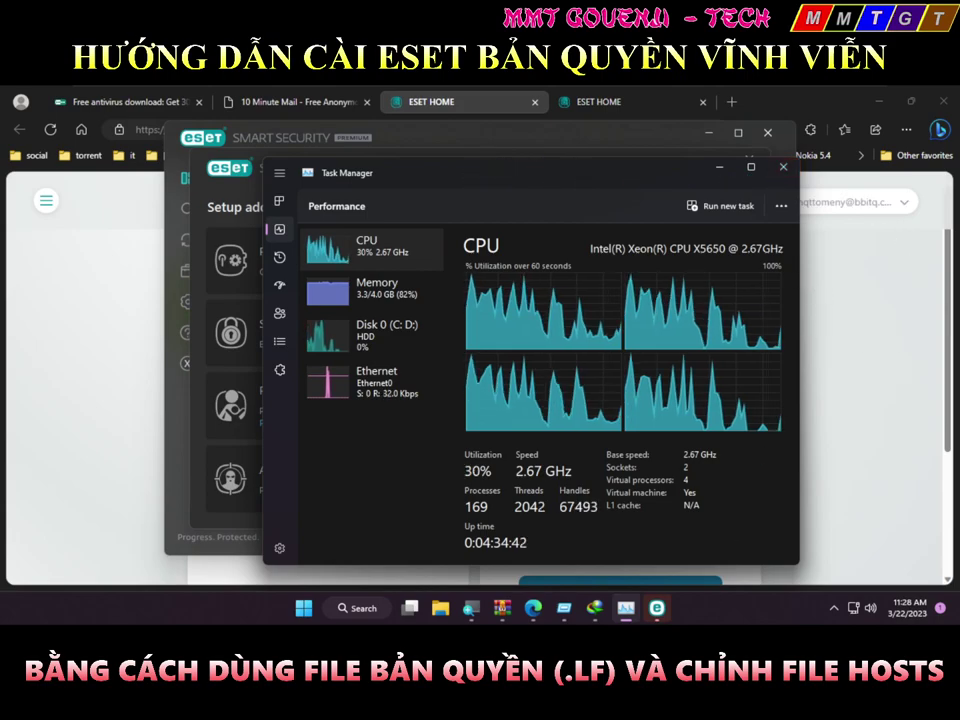
Dismiss the additional security tools offer and open ESET's Setup page
click(665, 619)
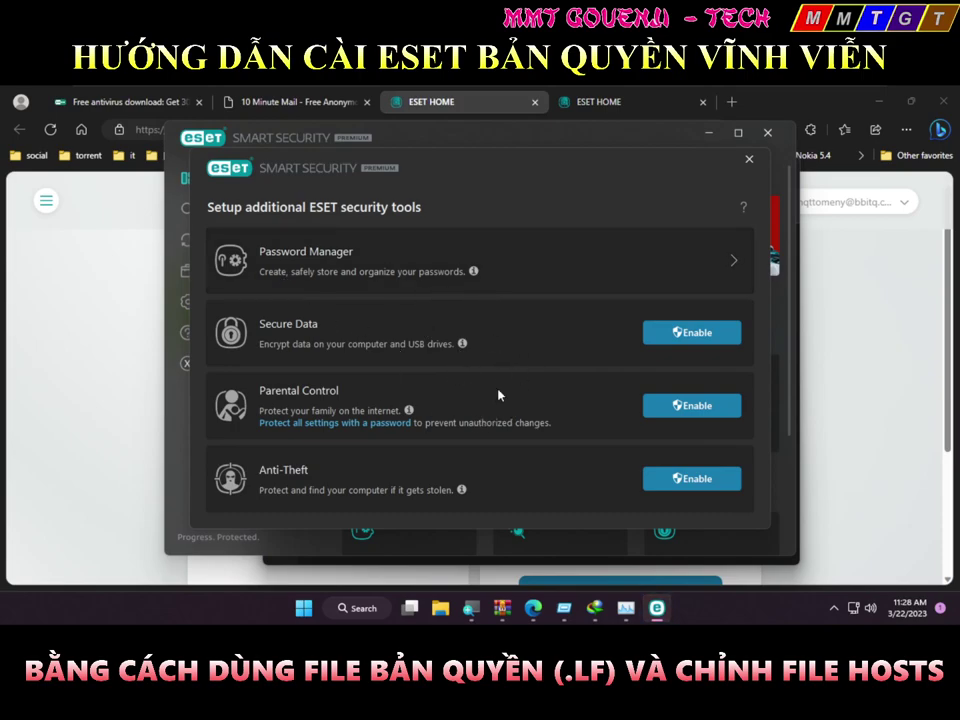
click(748, 163)
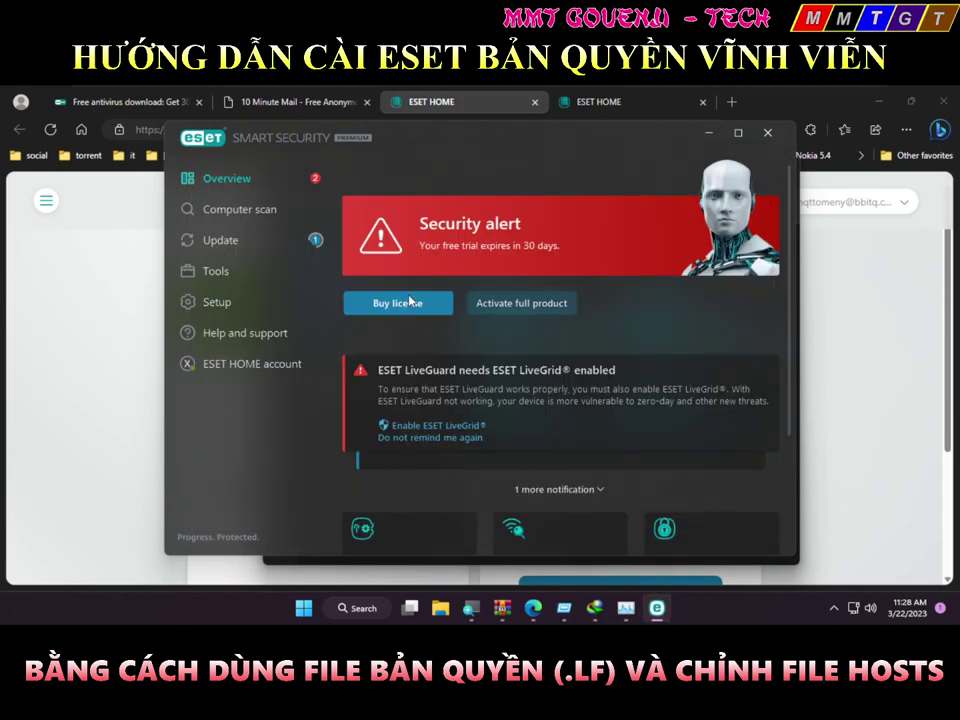
click(279, 296)
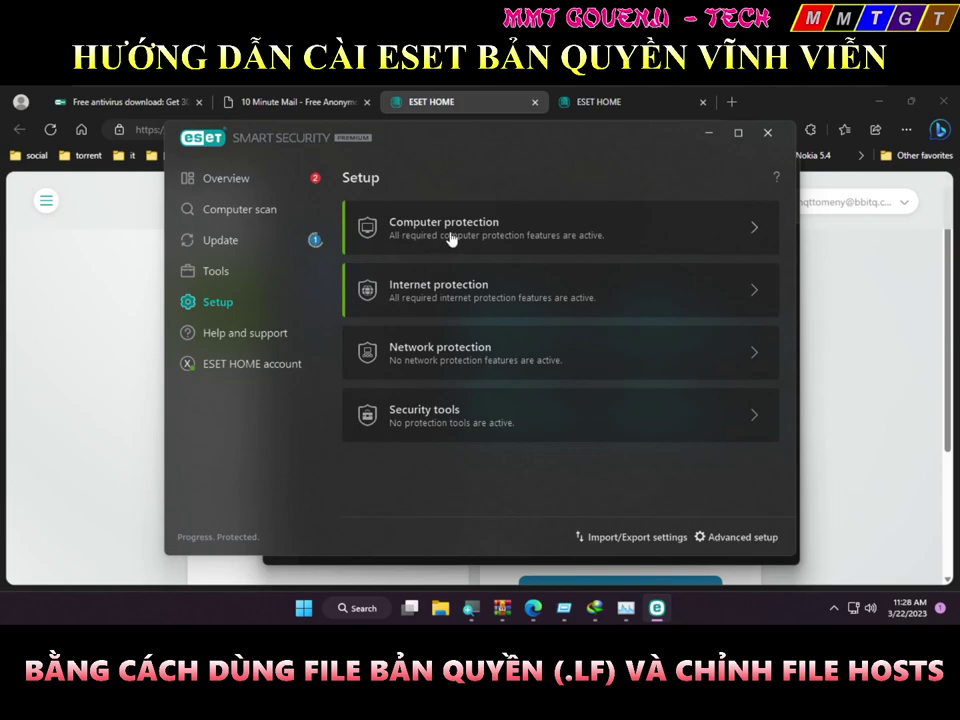
key(alt+Tab)
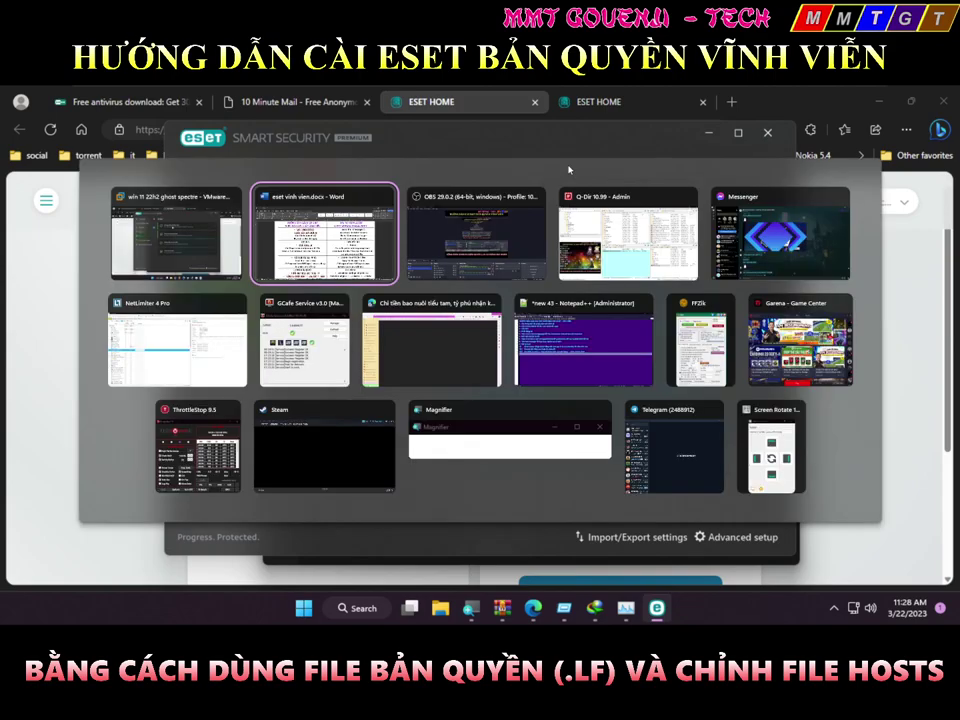
key(Escape)
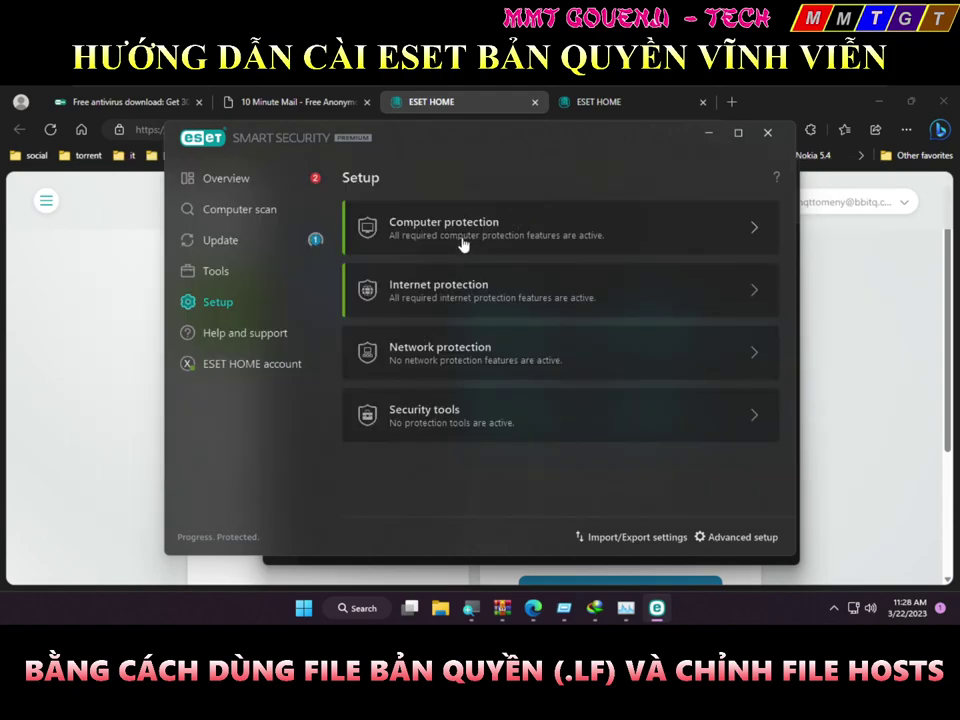
Open Computer protection's HIPS advanced settings, then switch out to the host desktop
click(499, 224)
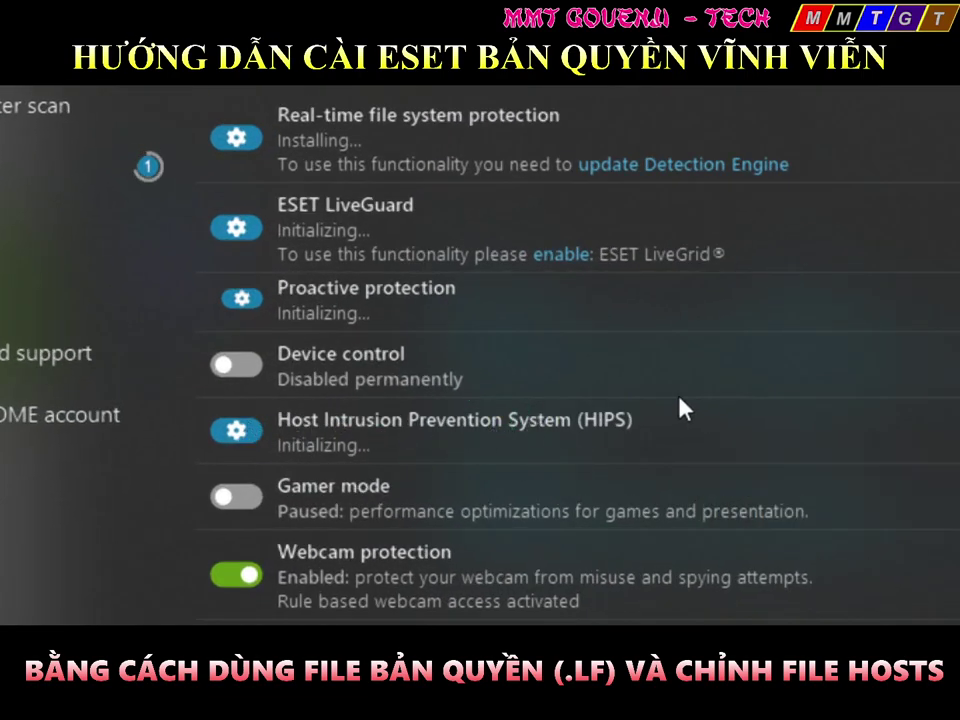
click(251, 447)
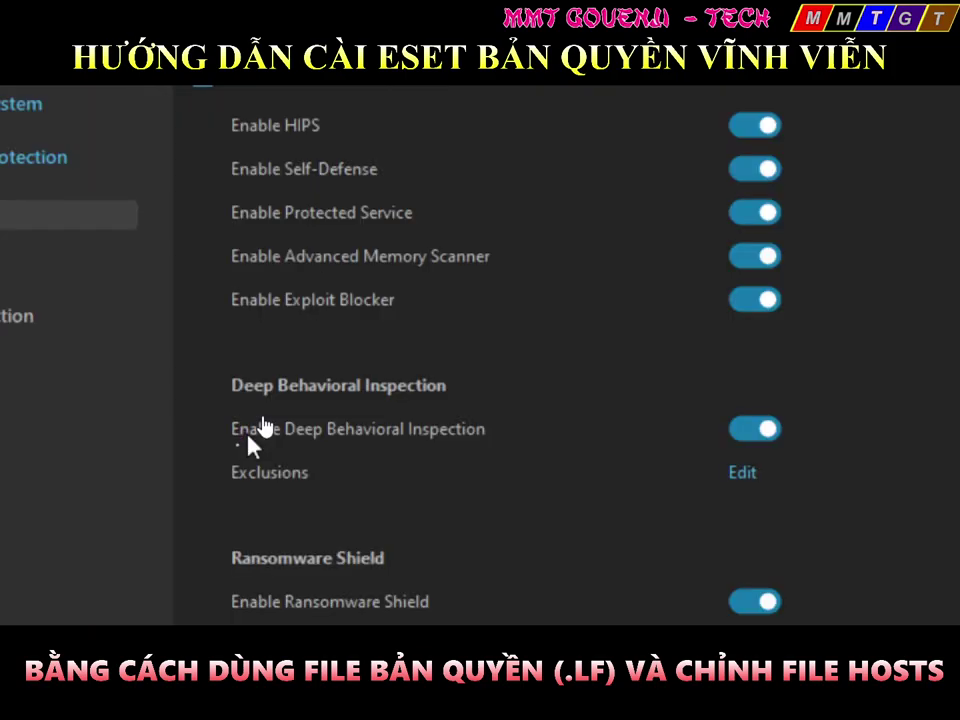
key(alt+Tab)
key(Tab)
key(Tab)
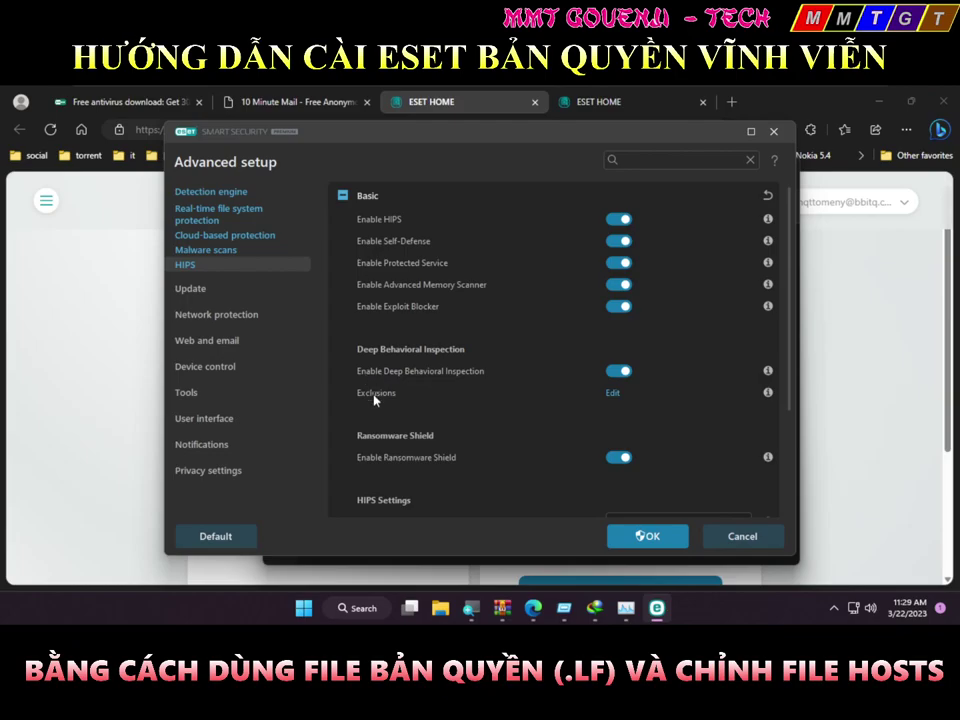
key(alt+Tab)
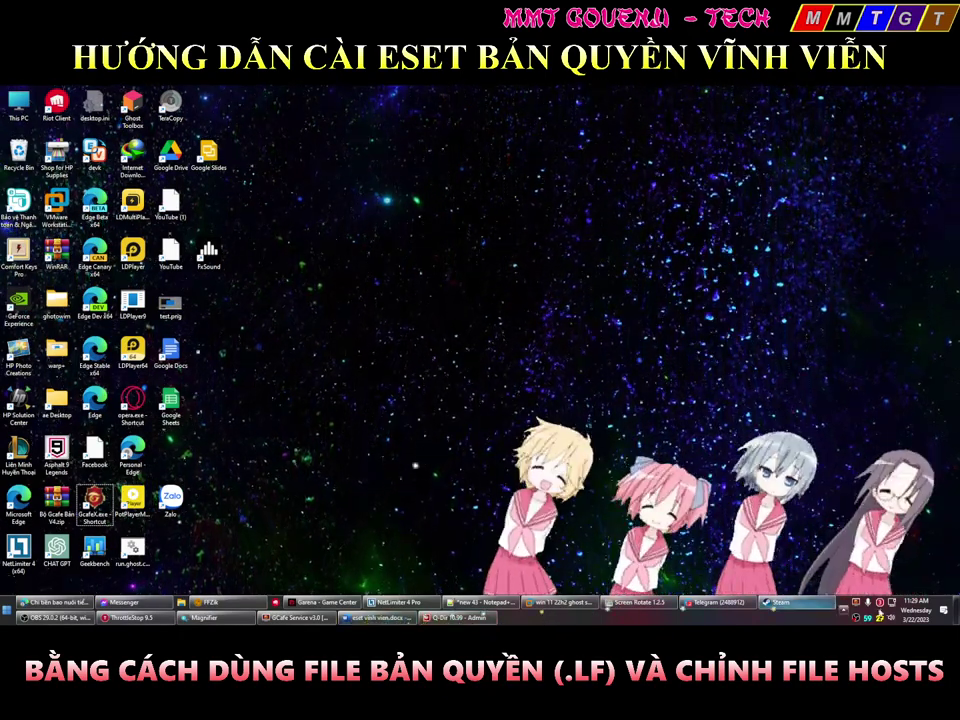
Close Advanced setup without changes and return to ESET's Setup page
click(843, 606)
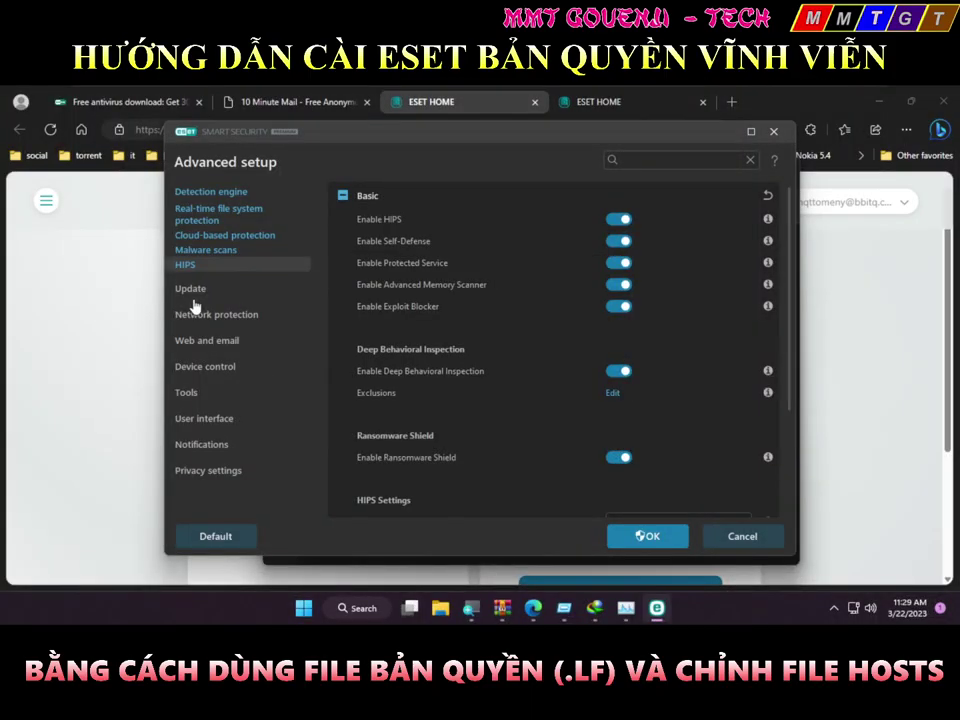
key(Escape)
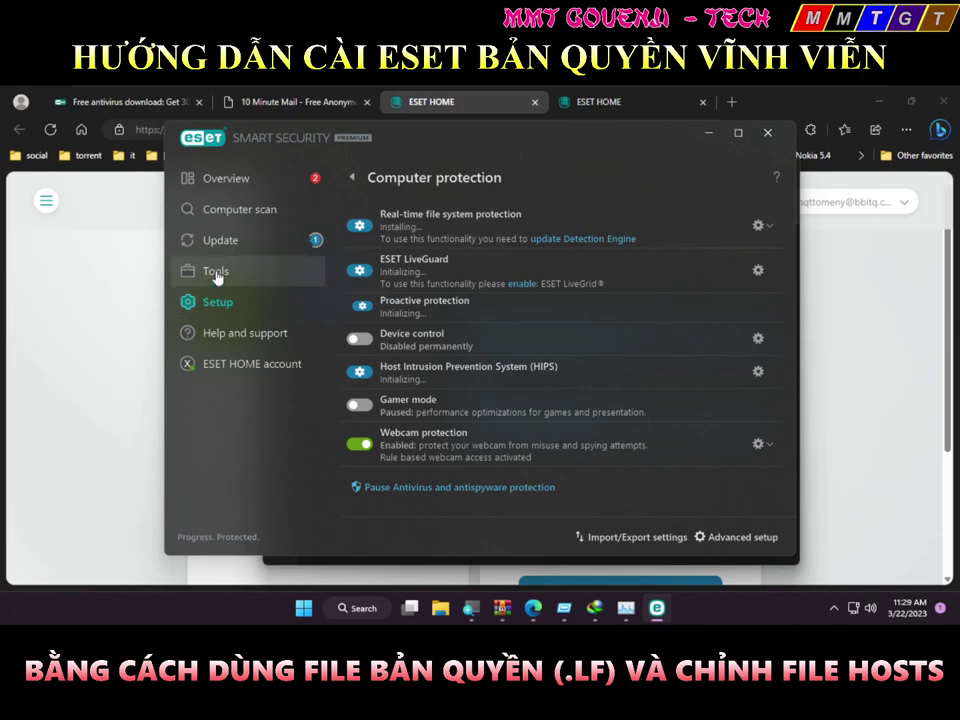
click(226, 302)
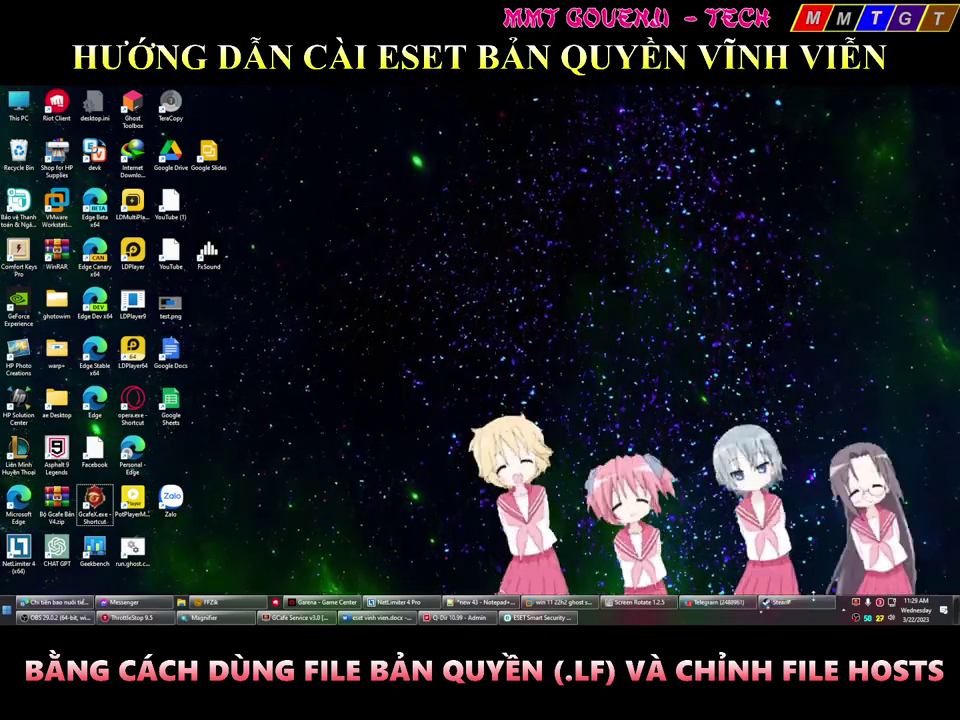
Reopen ESET's Setup > Computer protection and bring the guest's ESET window forward
click(843, 604)
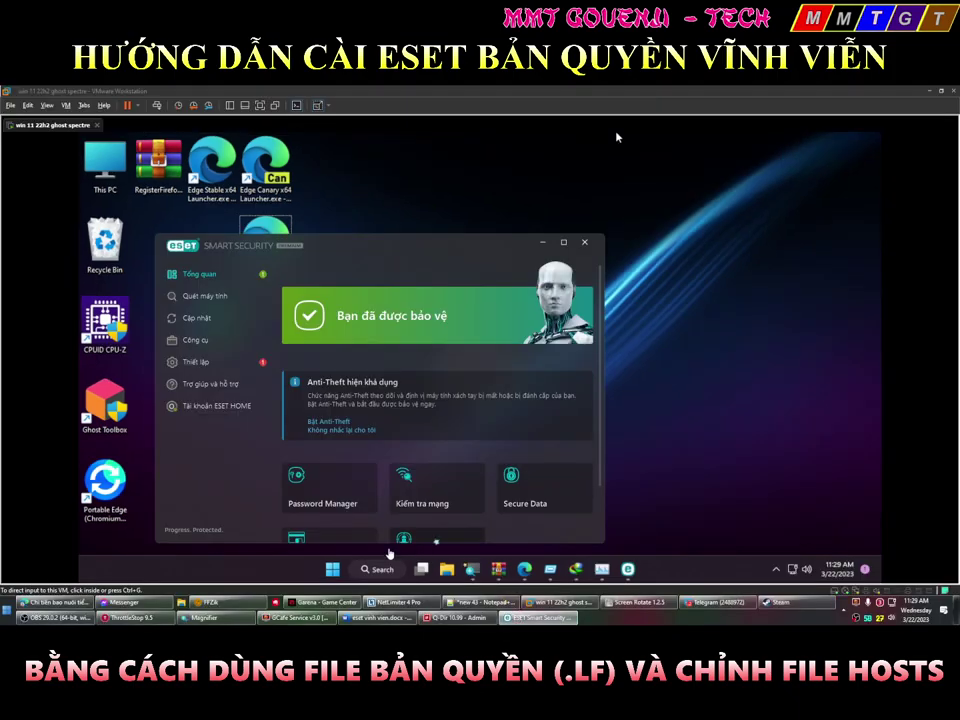
click(196, 362)
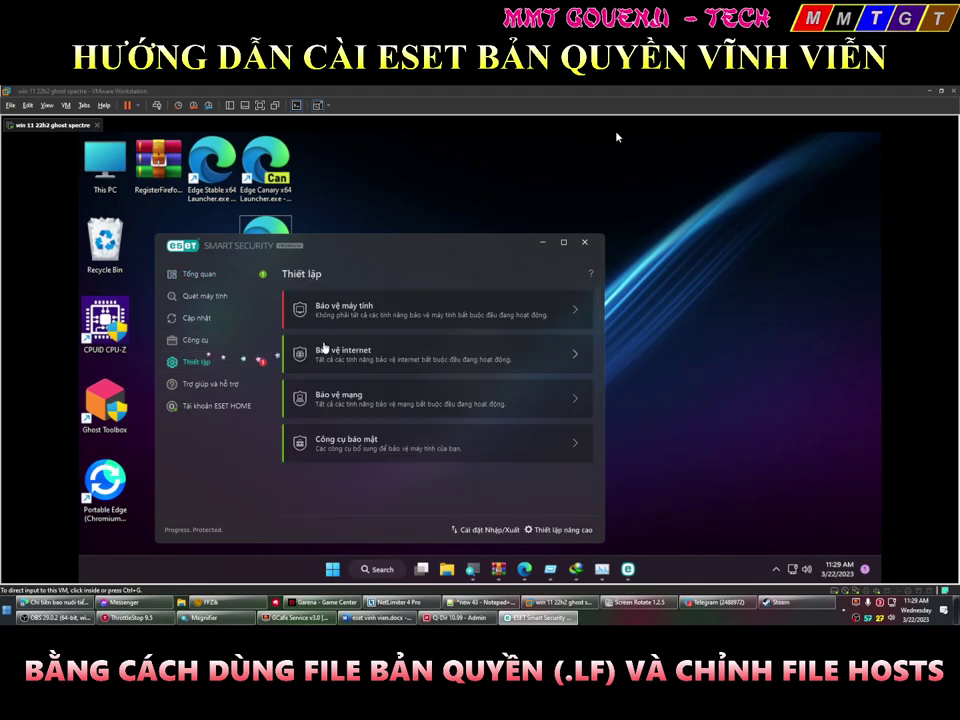
click(349, 314)
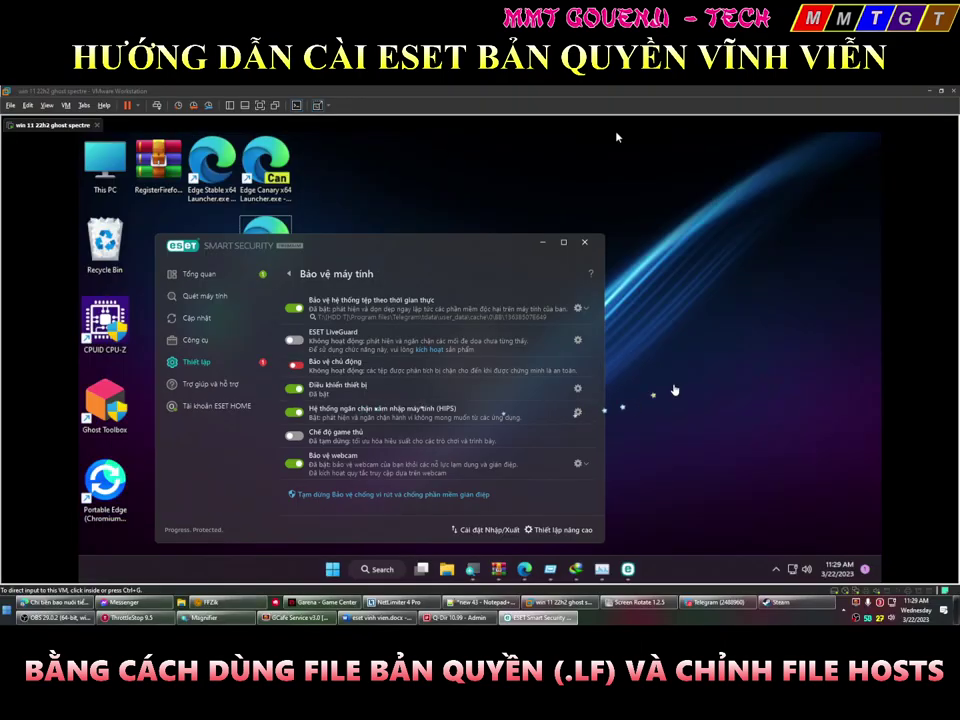
click(615, 137)
click(630, 570)
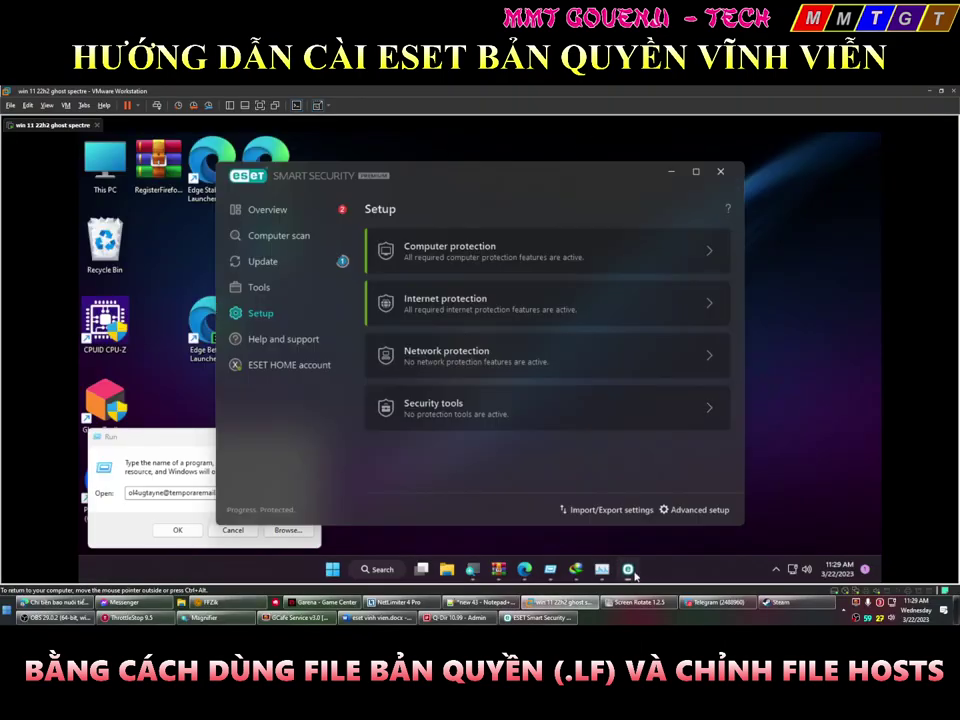
Switch off Enable HIPS in the HIPS advanced setup and save it with OK
click(390, 258)
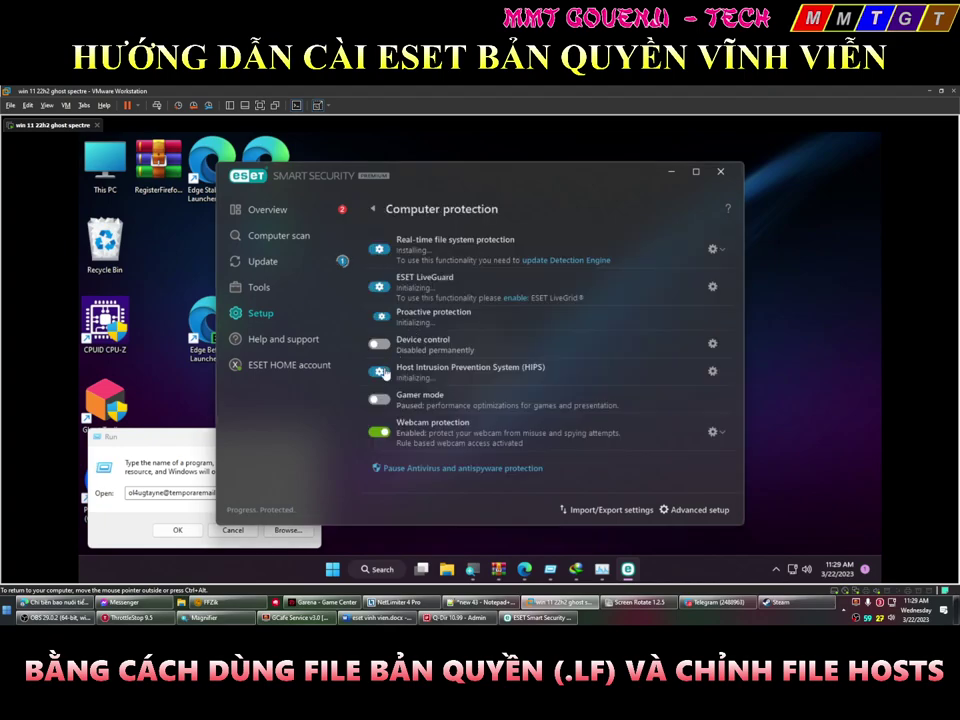
click(384, 374)
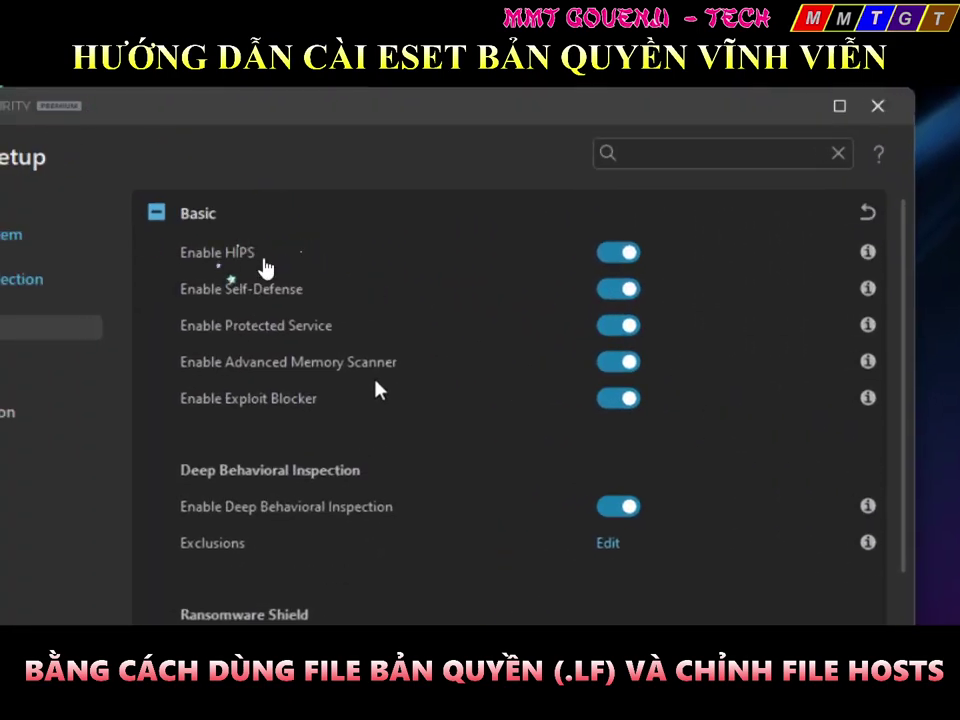
click(620, 256)
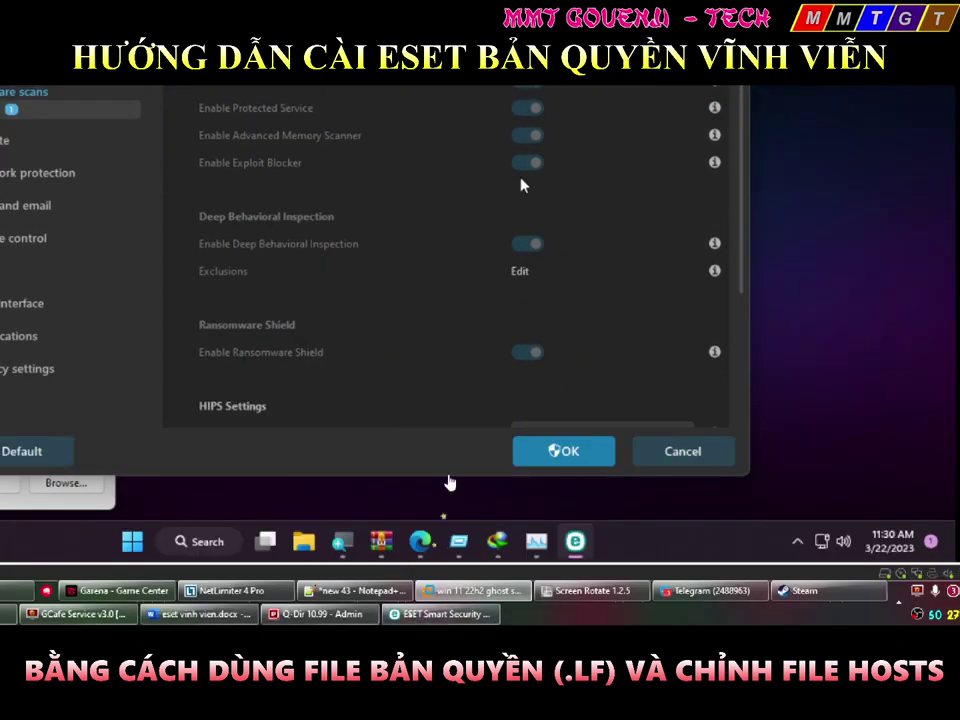
click(553, 450)
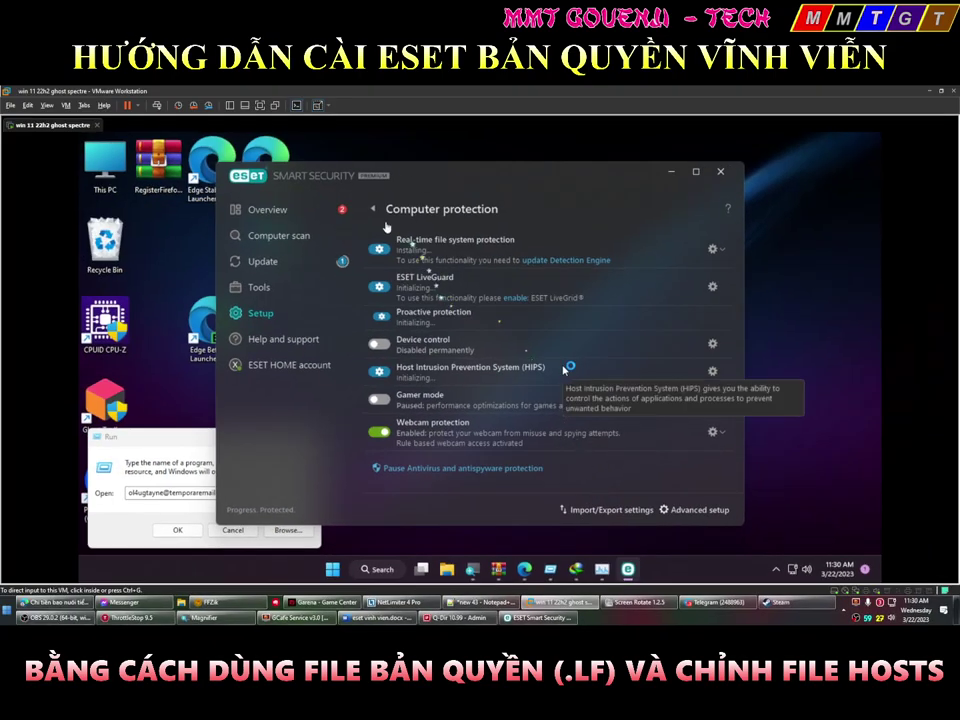
click(560, 370)
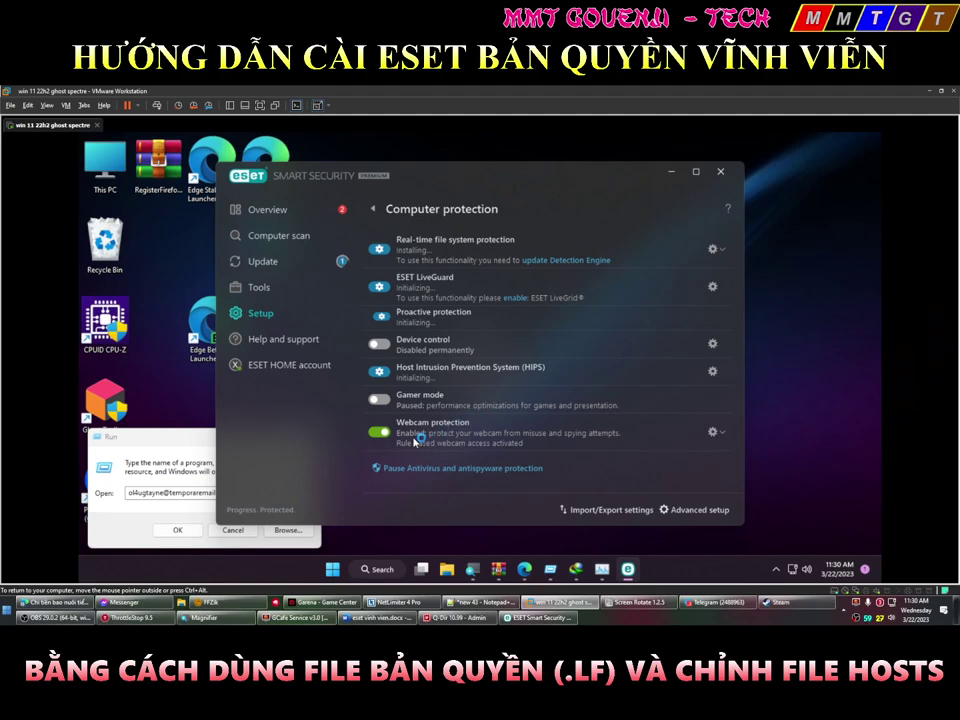
Restart the Windows guest from the Win+X Shut down or sign out menu
key(super+x)
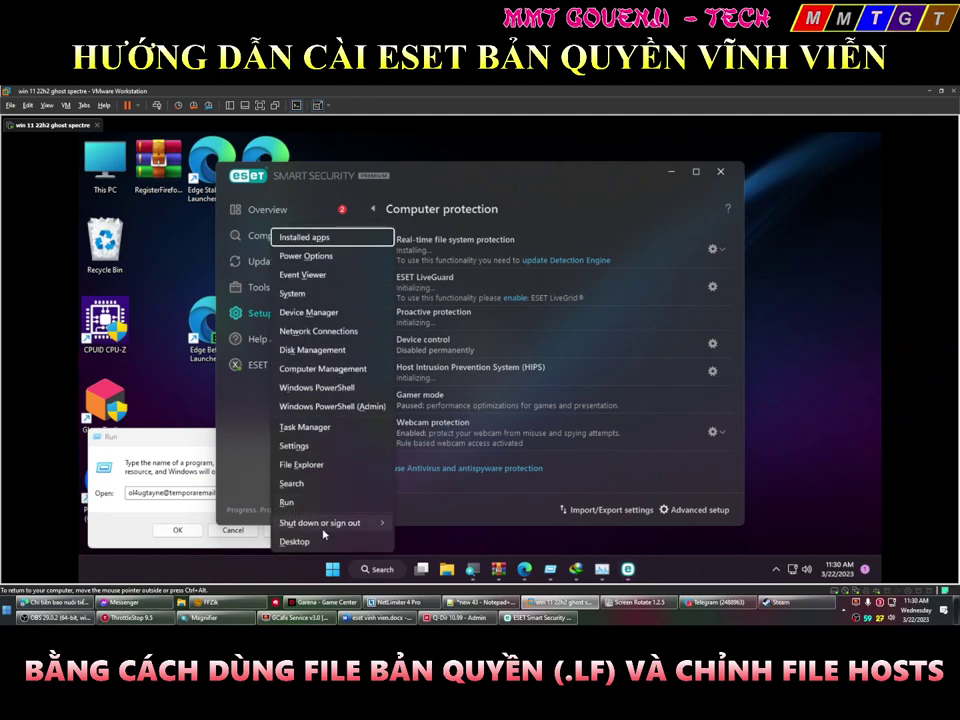
mouse_move(323, 528)
click(414, 521)
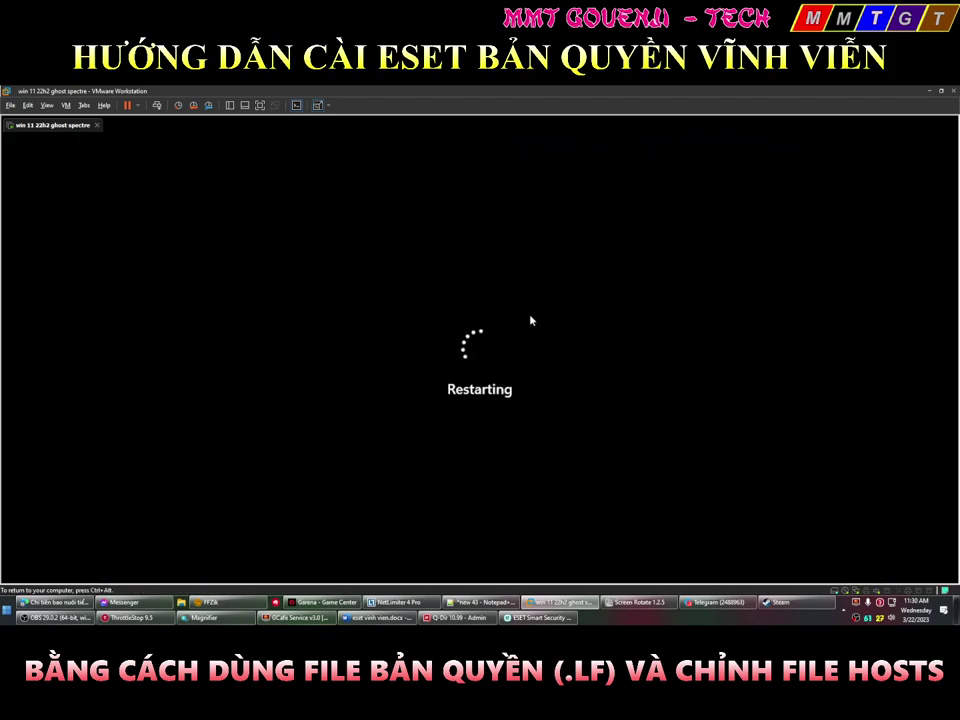
Release input to the host, check the Word guide, and return to the restarting VM
key(ctrl+alt)
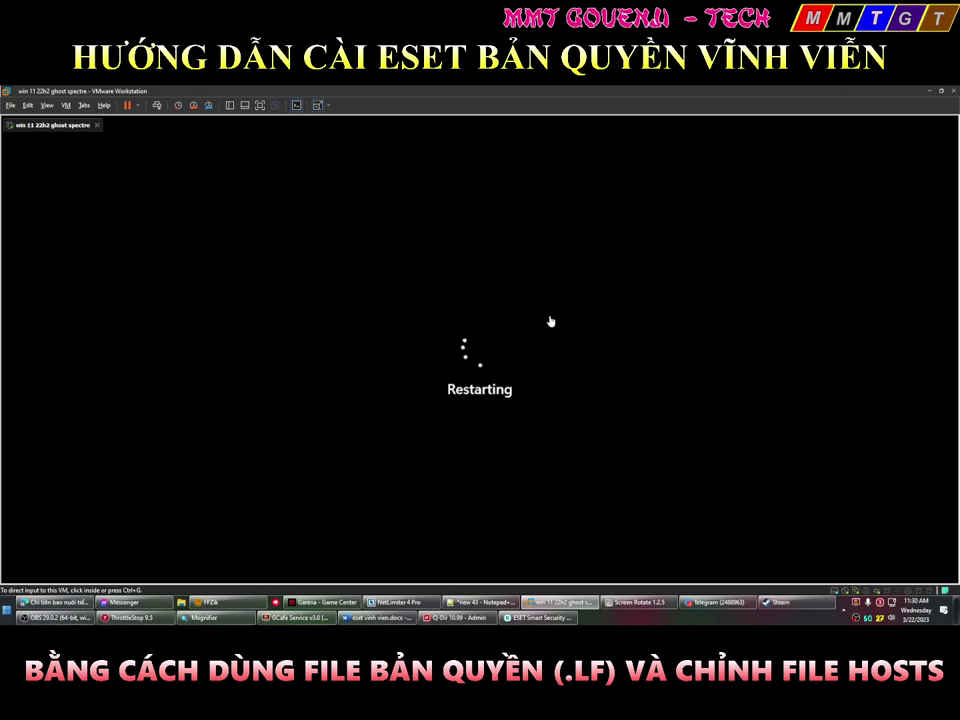
key(alt+Tab)
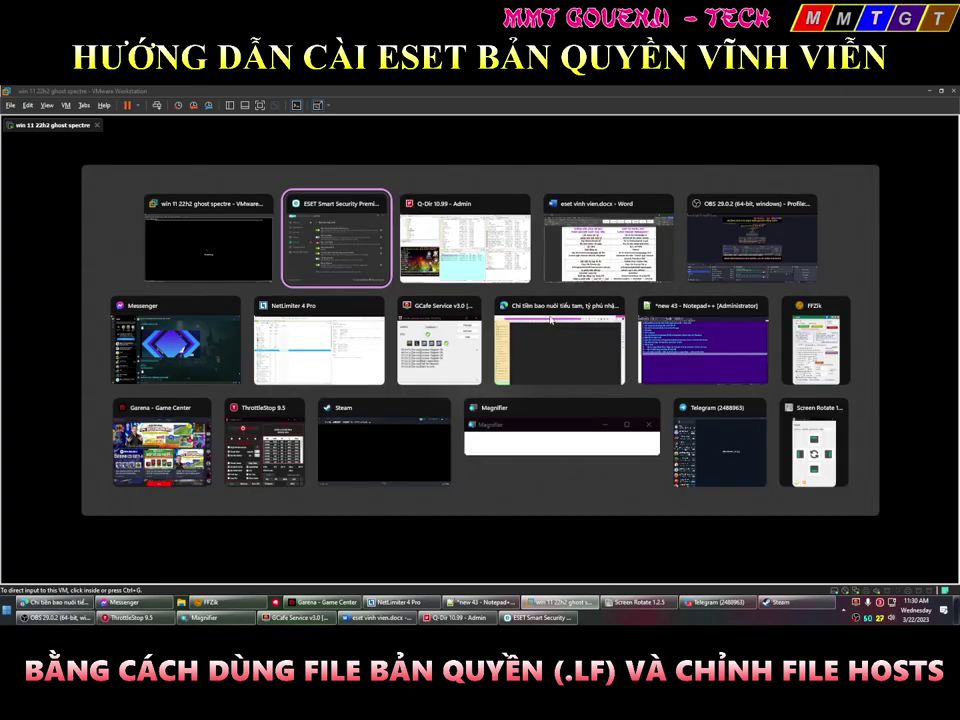
key(alt+Tab)
key(alt+Tab)
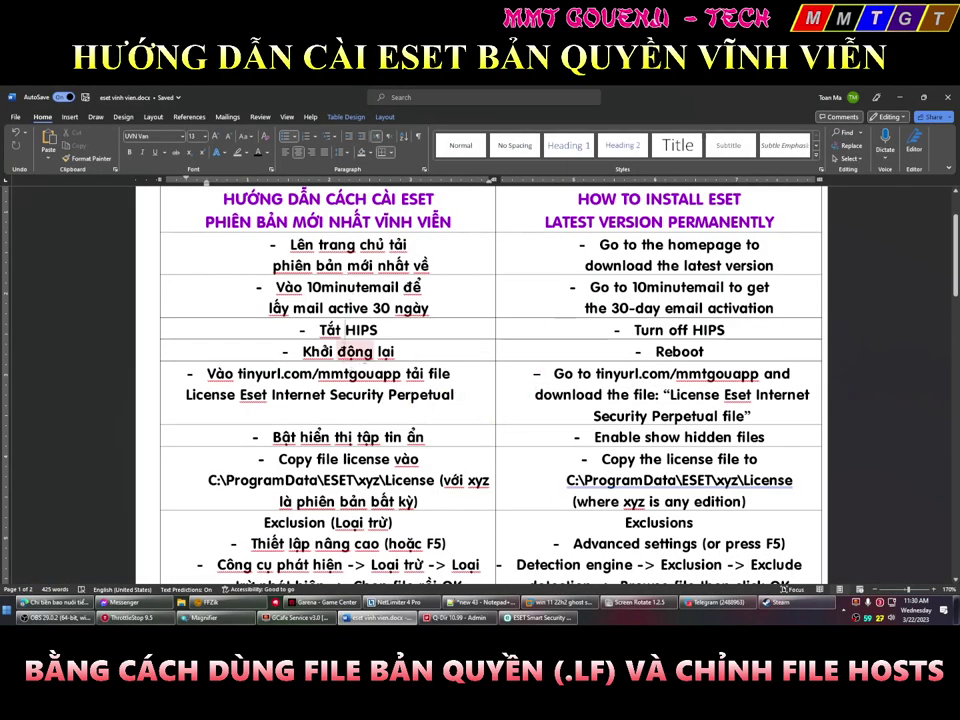
key(alt+Tab)
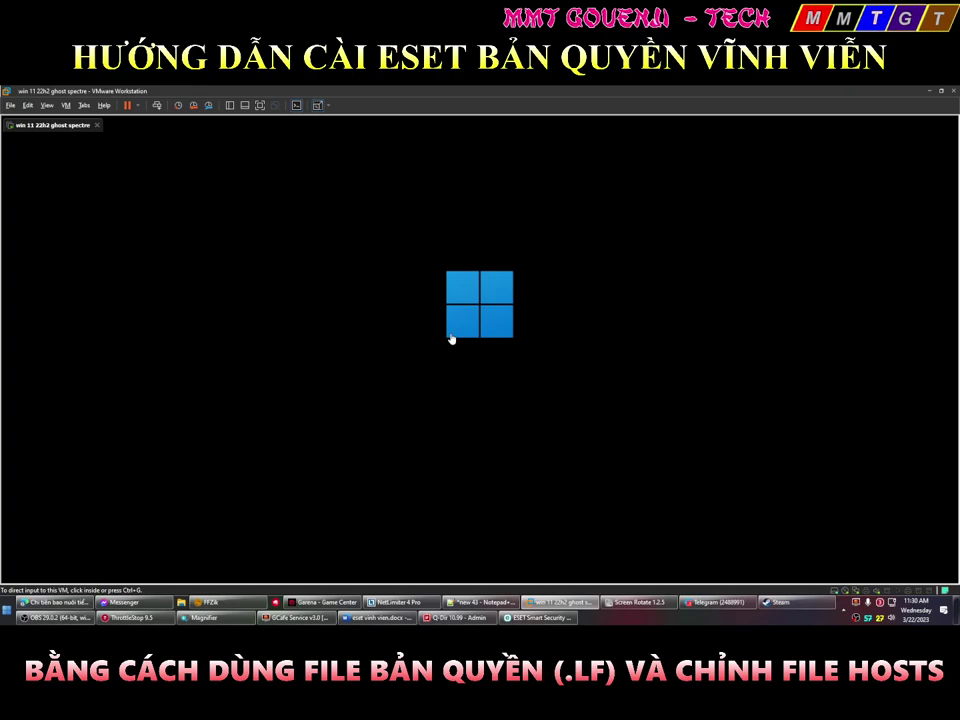
Open c:\ProgramData via Run, then go into ESET > ESET Security toward License
key(super+r)
text(c:\prog)
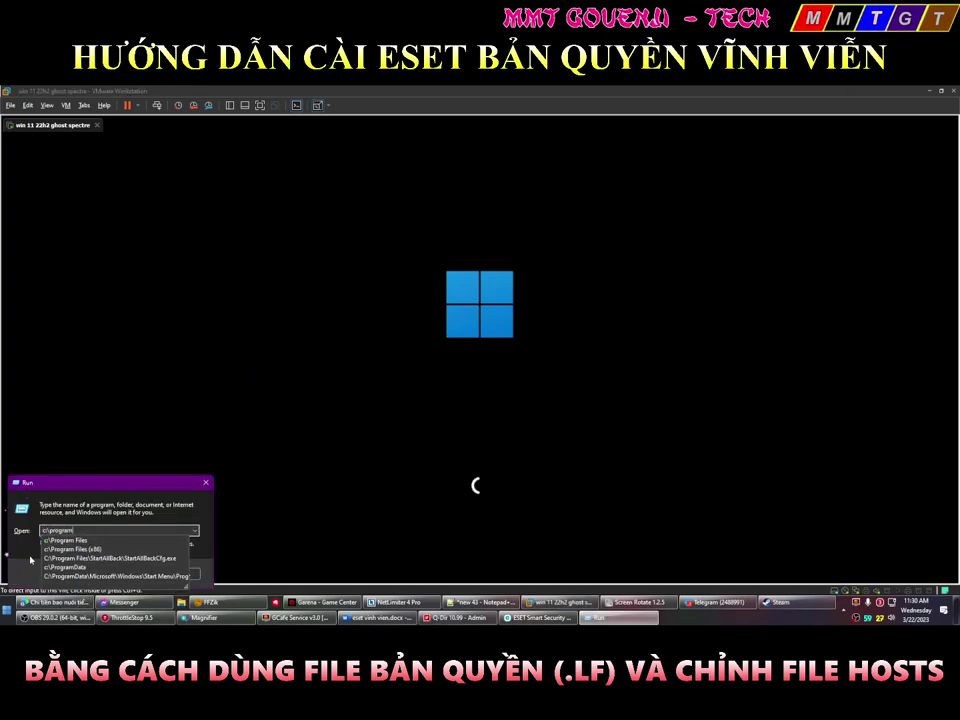
click(64, 567)
key(Return)
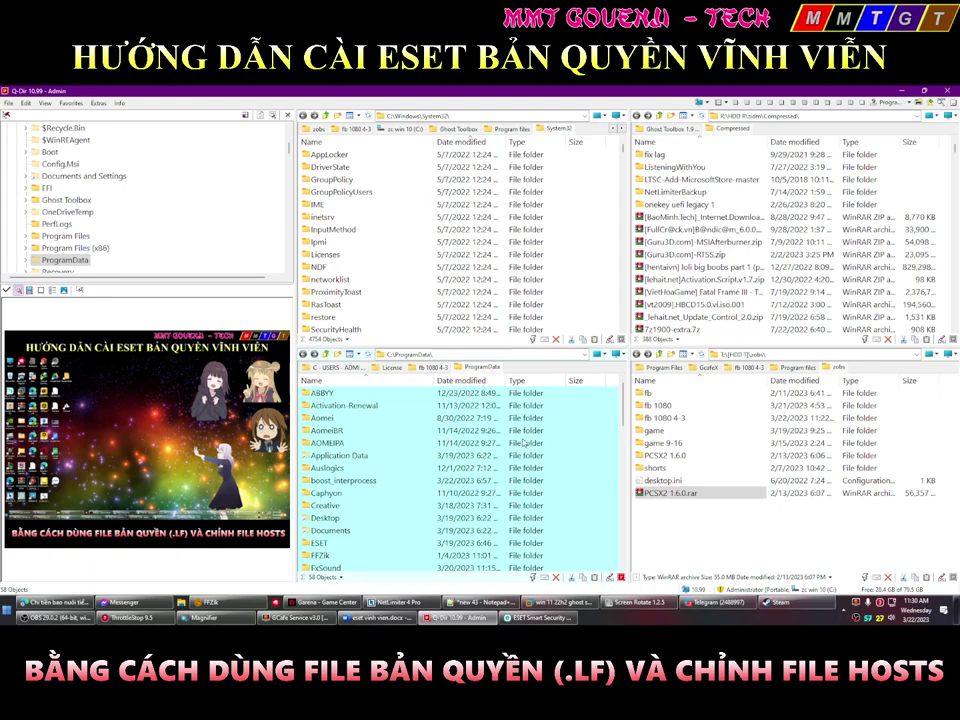
key(e)
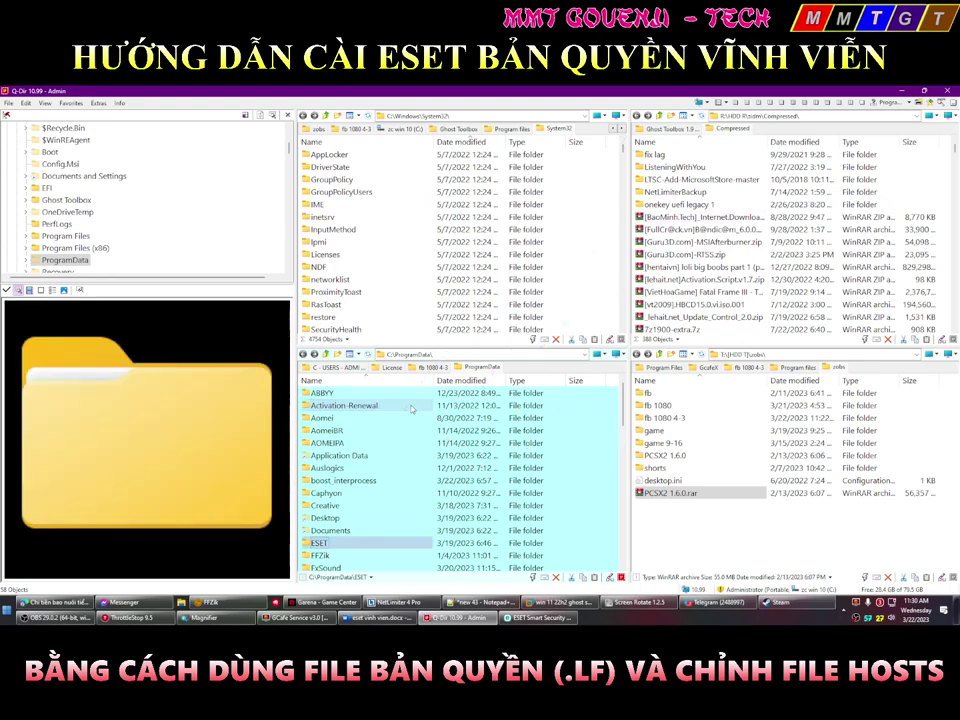
key(Return)
key(Return)
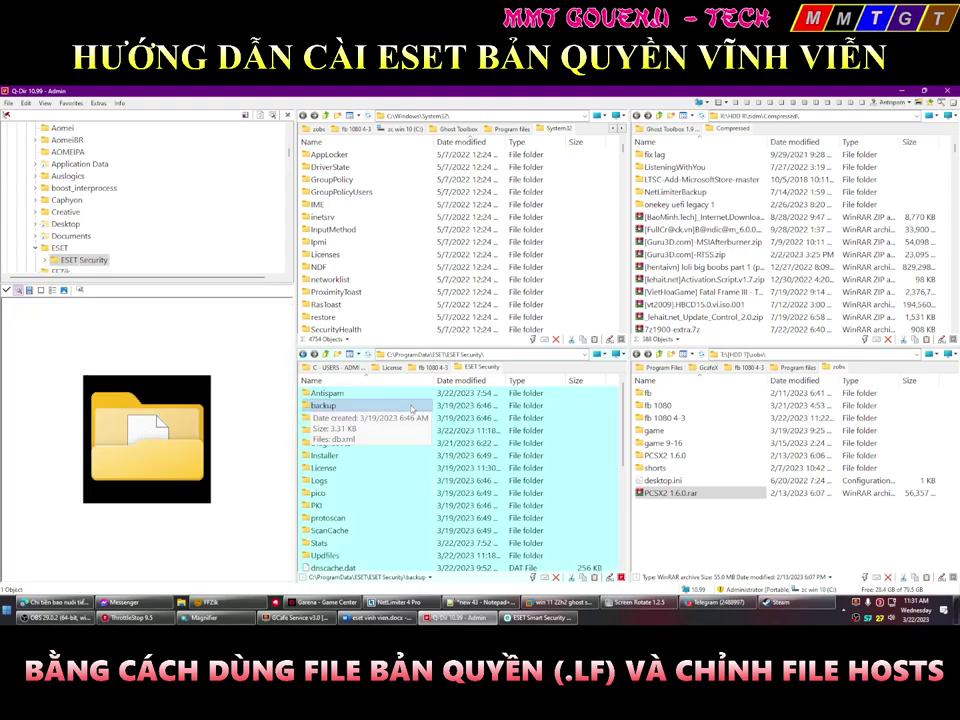
key(l)
key(Return)
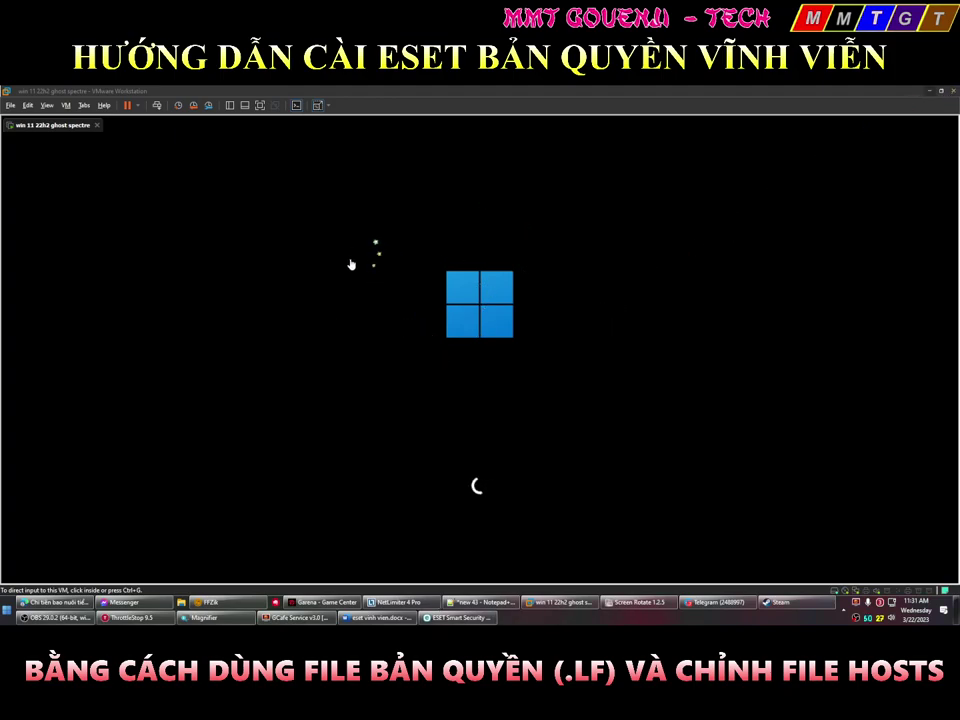
Open a maximized File Explorer at Home and show its layout and view options
key(super+e)
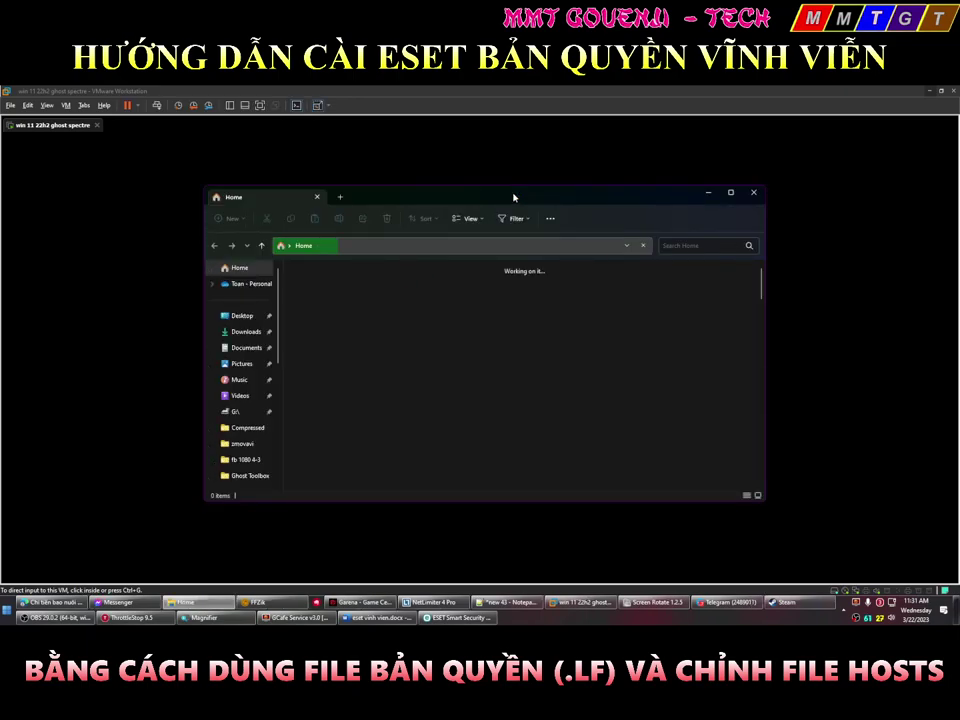
key(ctrl+alt+Return)
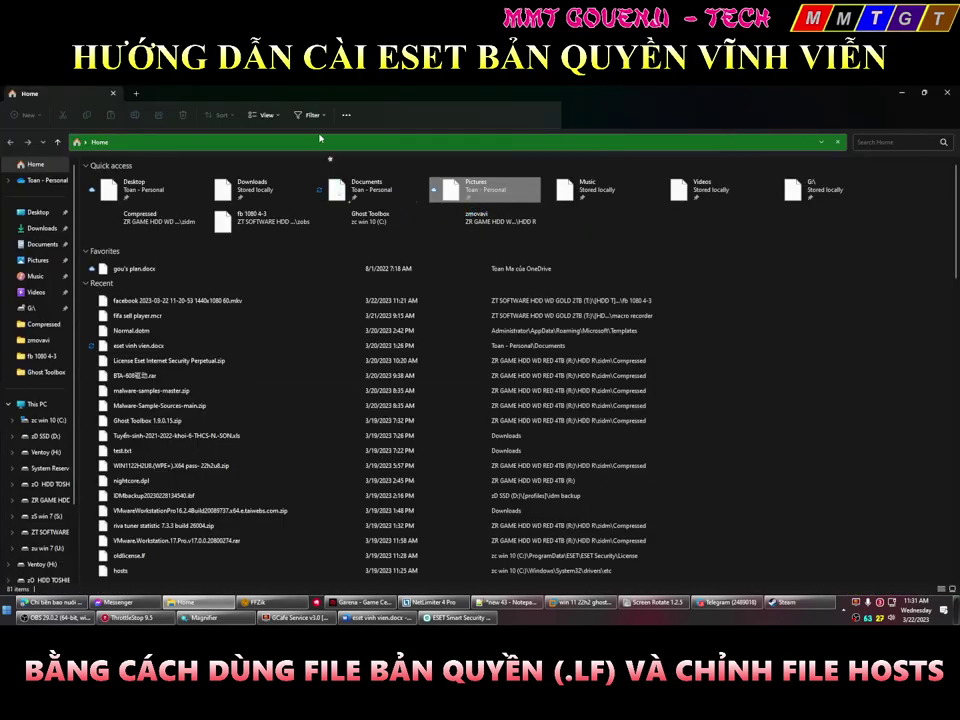
click(266, 115)
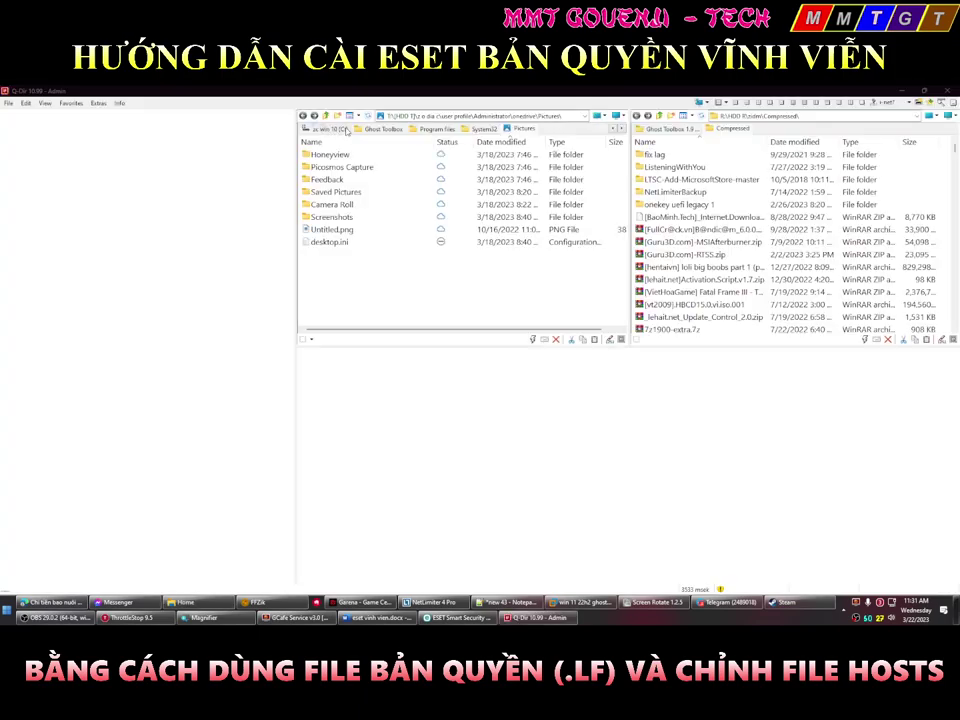
key(alt+Tab)
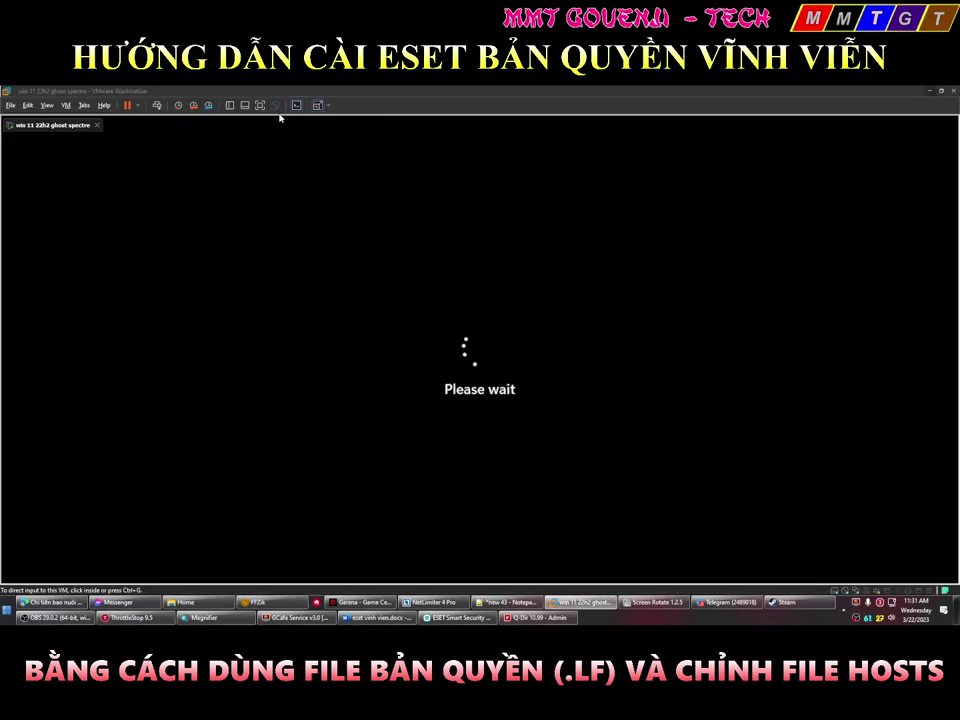
key(alt+Tab)
key(Tab)
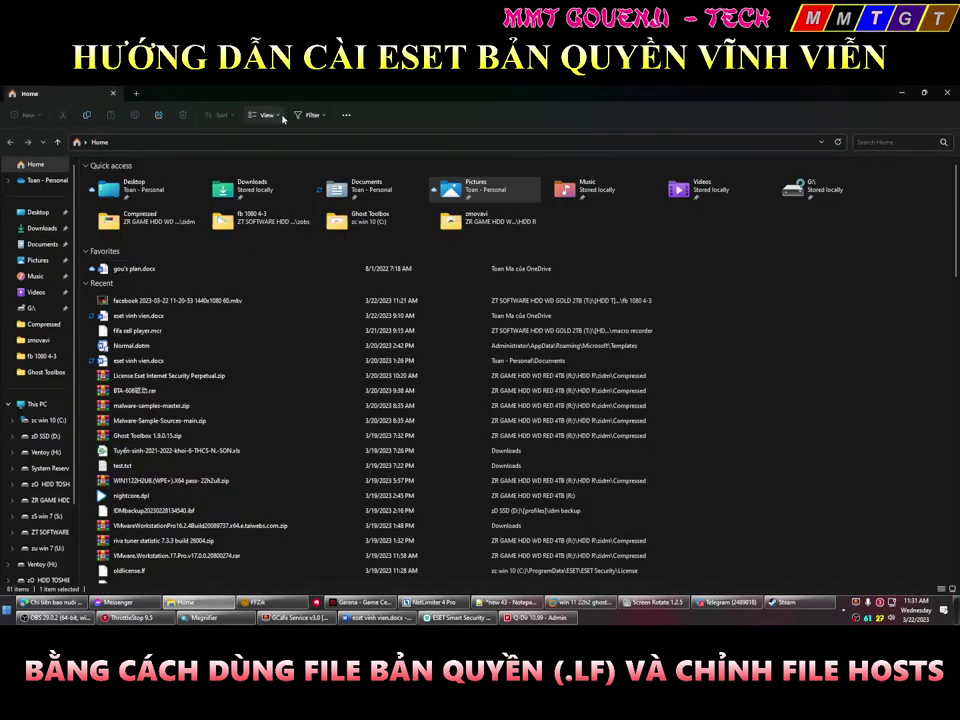
click(266, 115)
Open File Explorer's Folder Options on the View tab
mouse_move(273, 288)
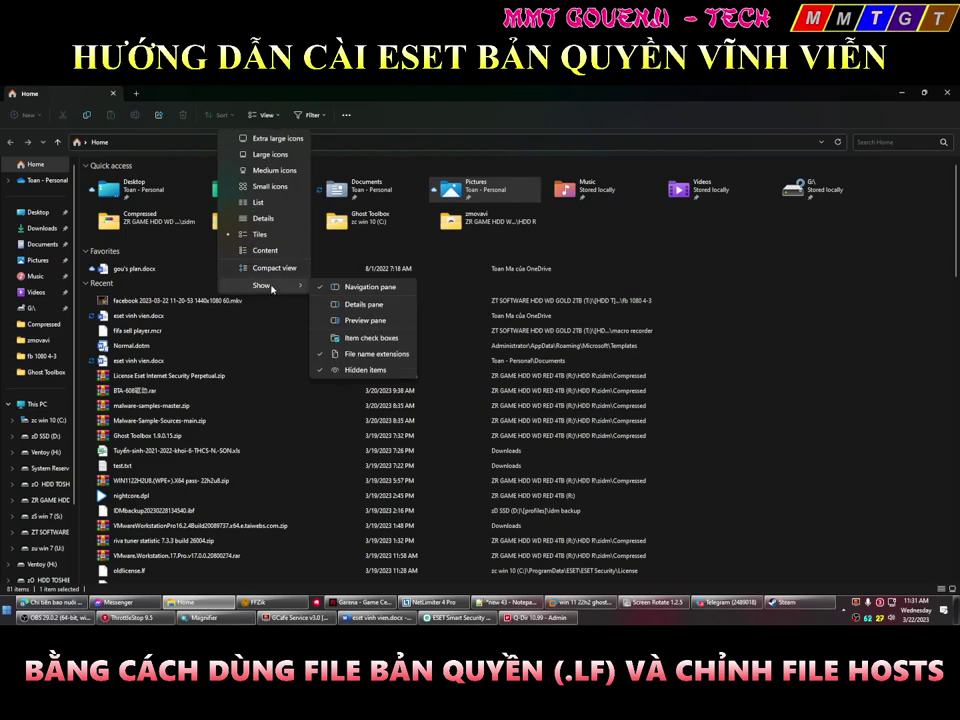
click(346, 115)
click(346, 115)
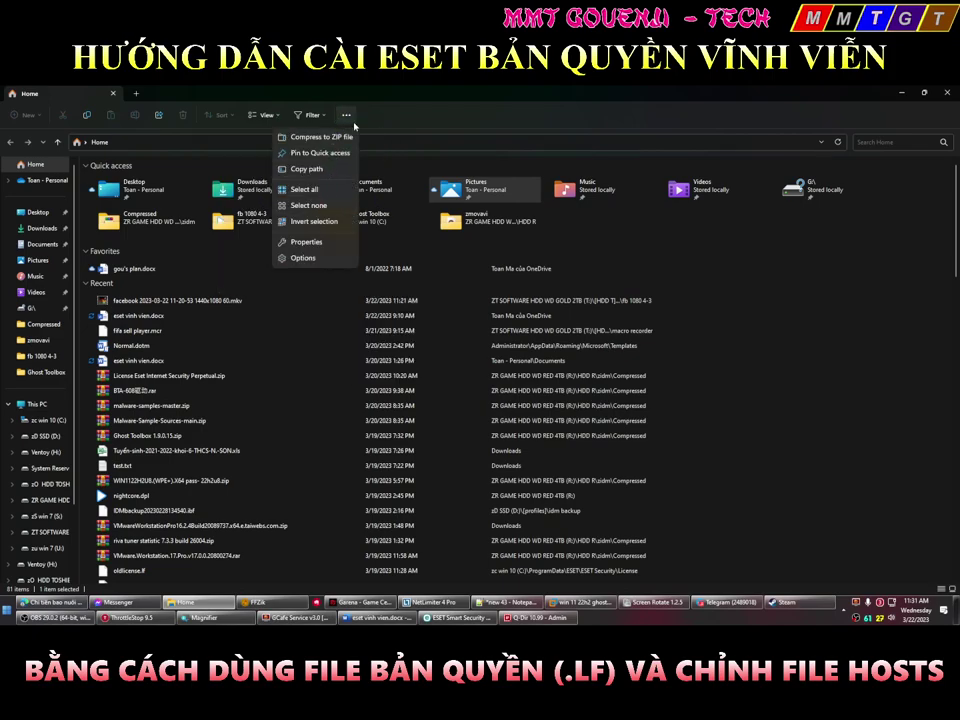
click(311, 257)
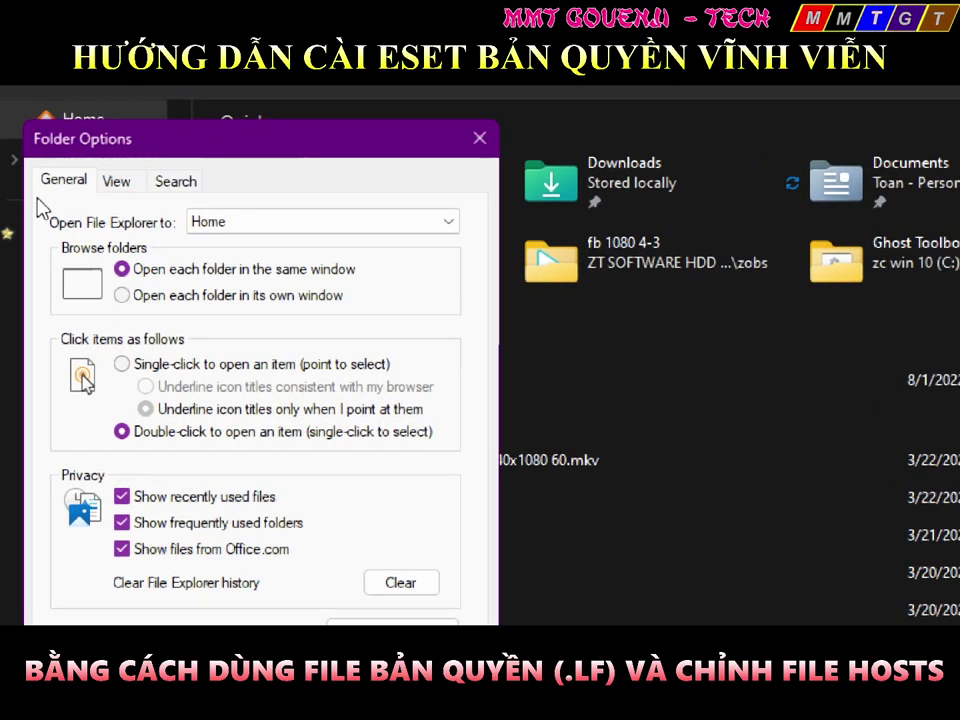
click(116, 184)
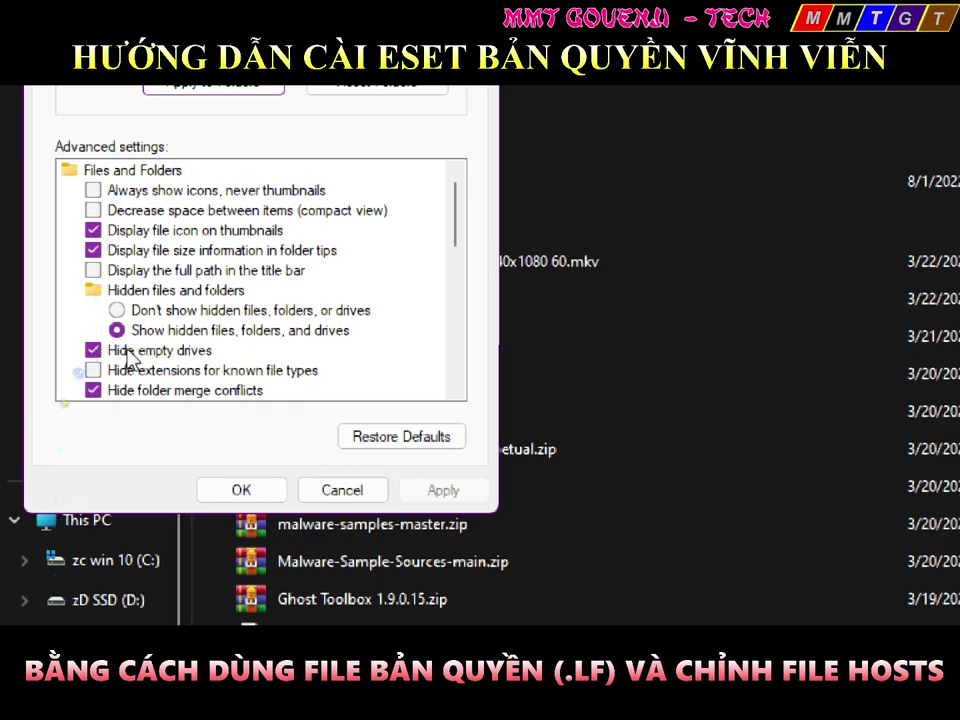
Show hidden files and protected system files, unhide empty drives and merge conflicts, then apply
click(160, 331)
scroll(165, 331, down, 2)
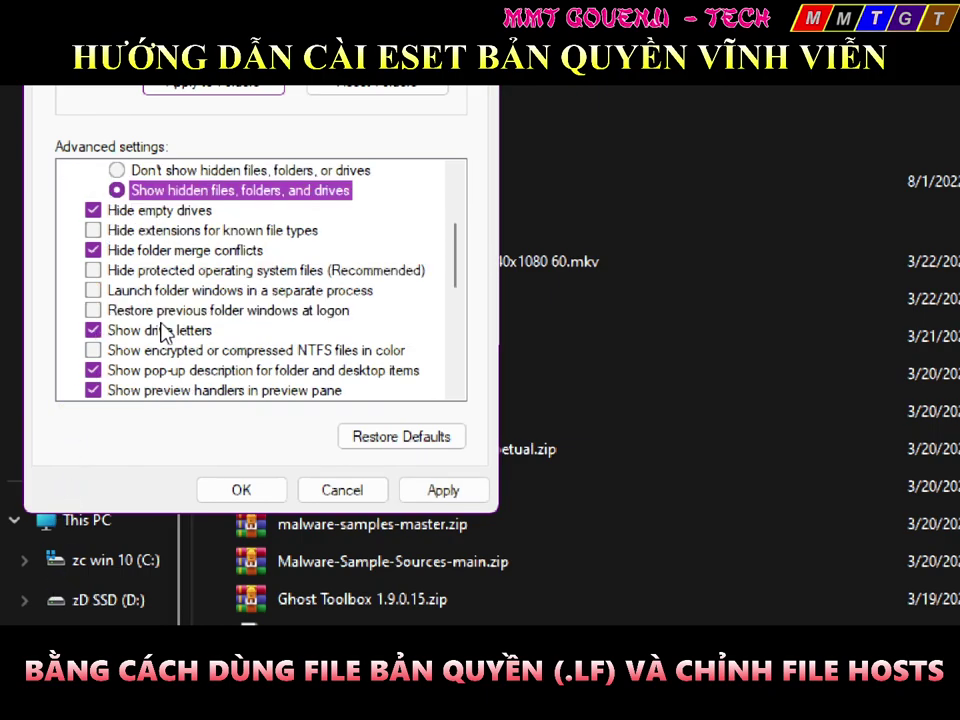
click(170, 212)
click(140, 250)
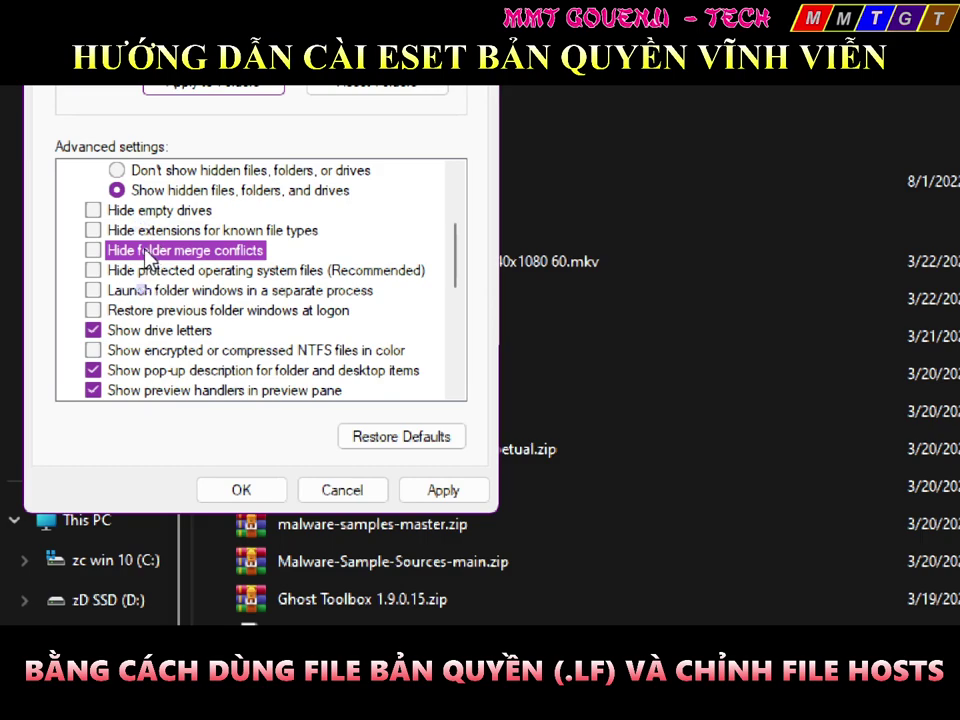
click(140, 193)
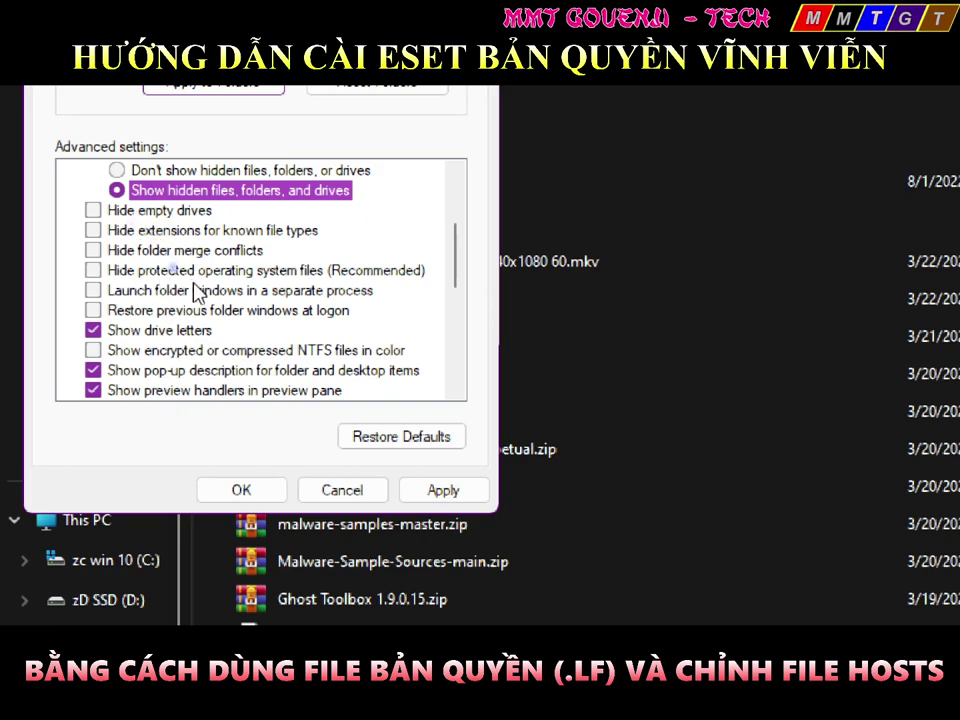
click(223, 272)
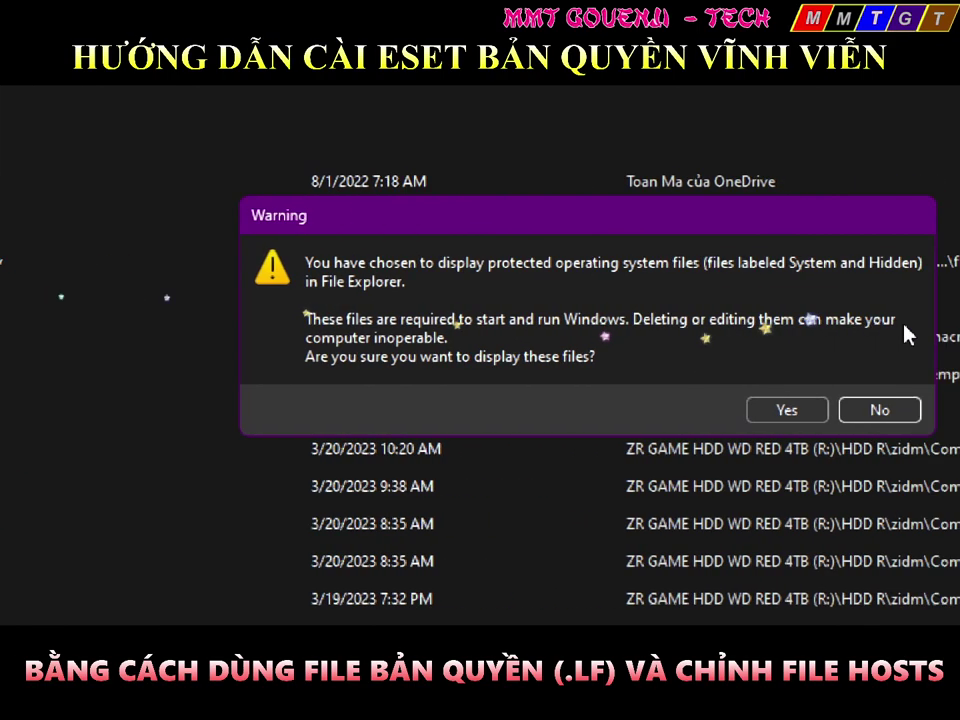
click(772, 410)
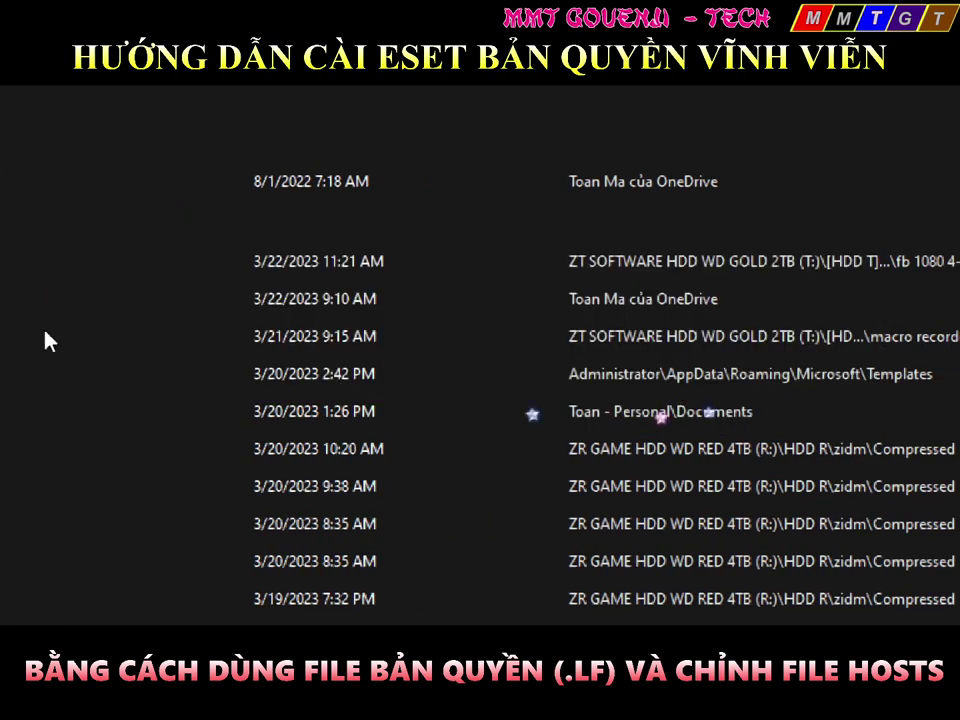
click(445, 492)
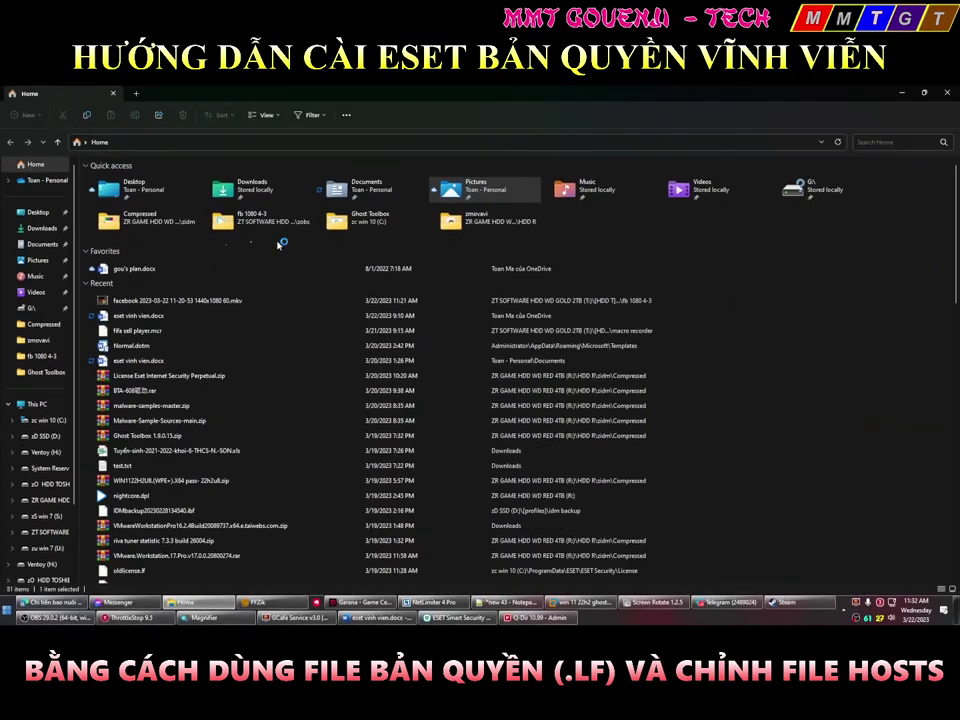
Sign in to the Windows 11 guest with its PIN, check the ESET tray icon, select Edge Dev
click(580, 602)
click(540, 395)
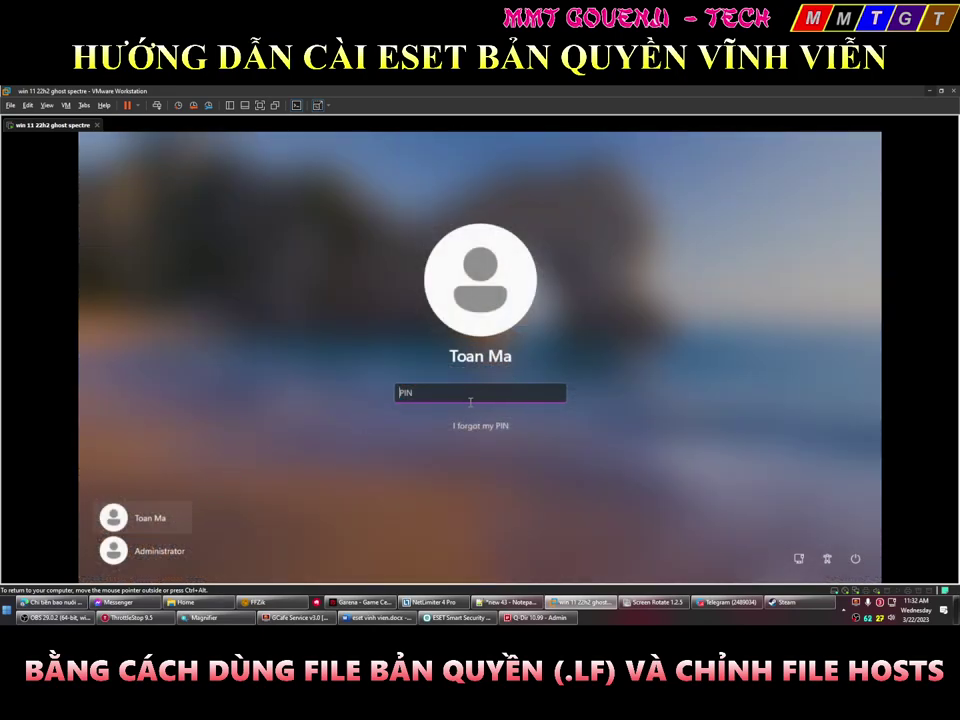
text(0)
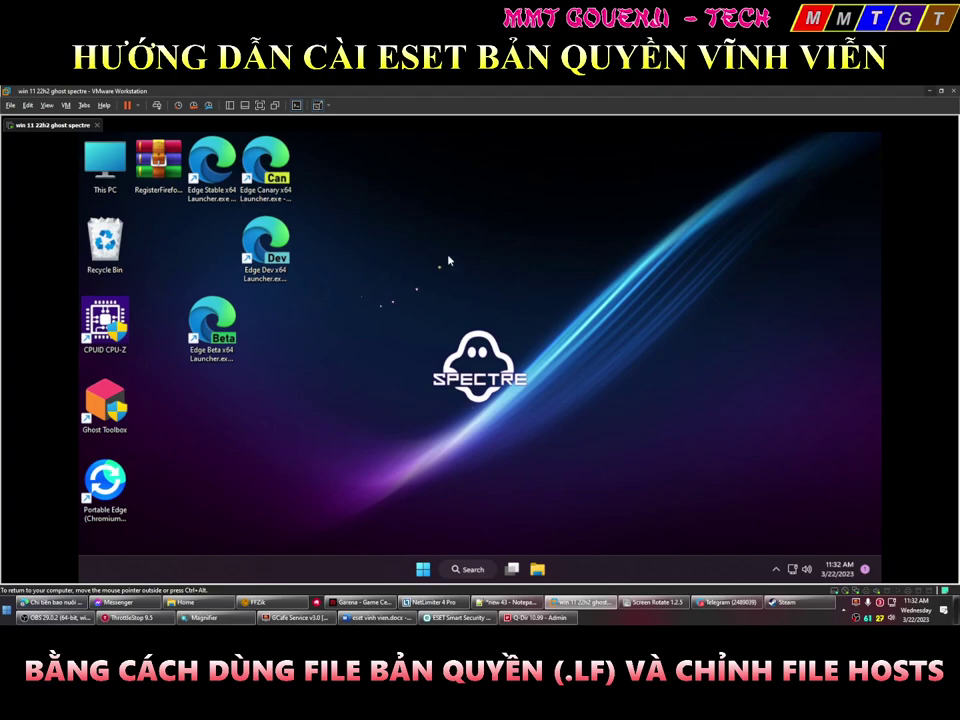
click(779, 571)
click(798, 537)
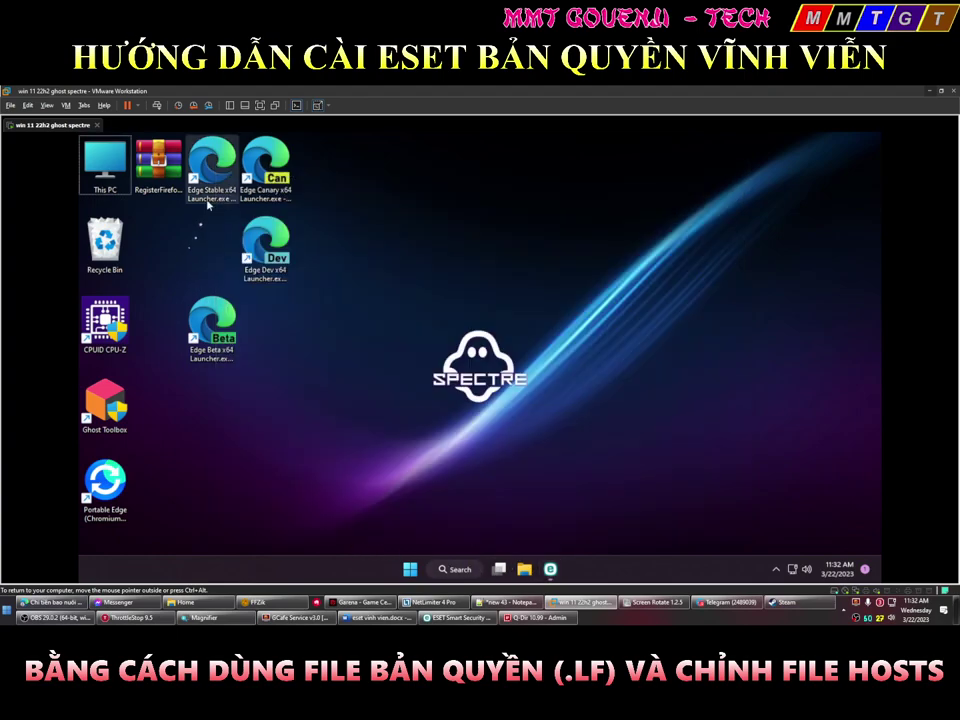
click(268, 242)
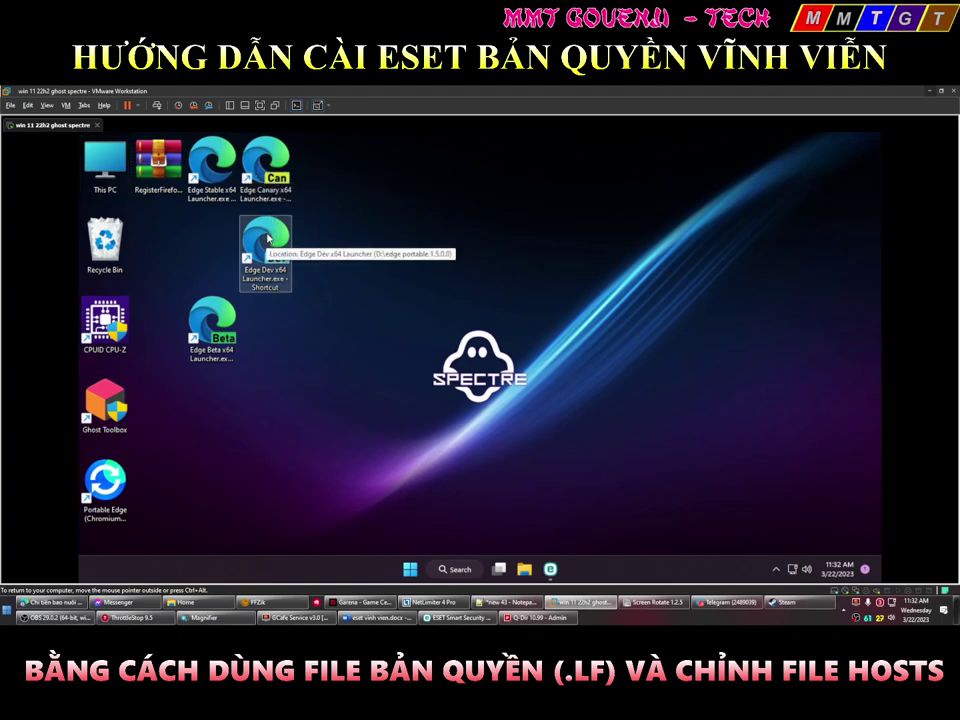
double_click(278, 228)
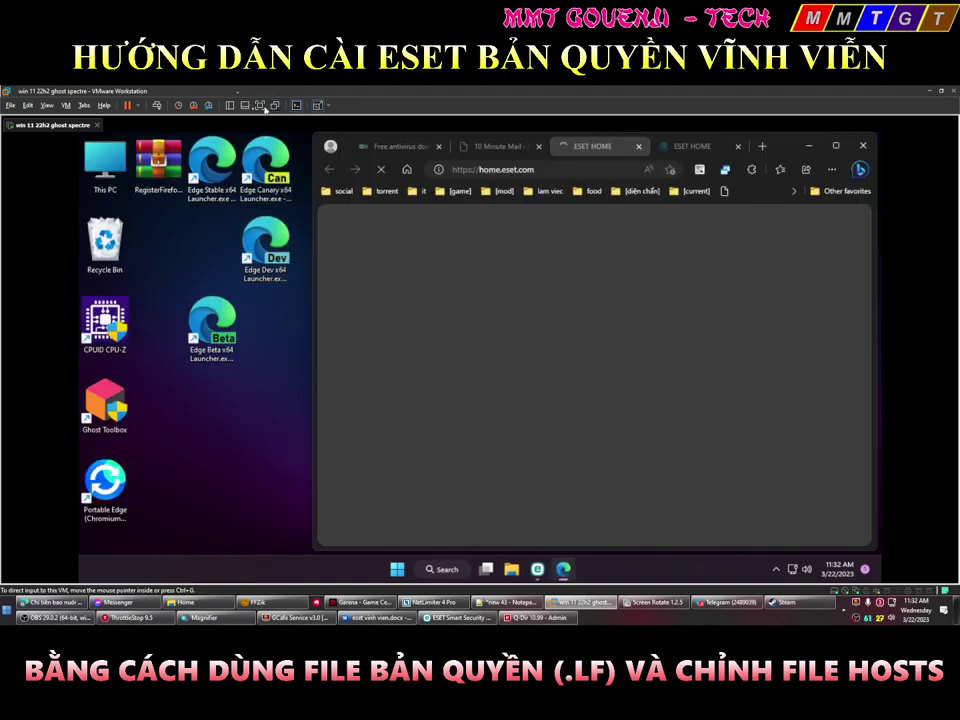
click(261, 106)
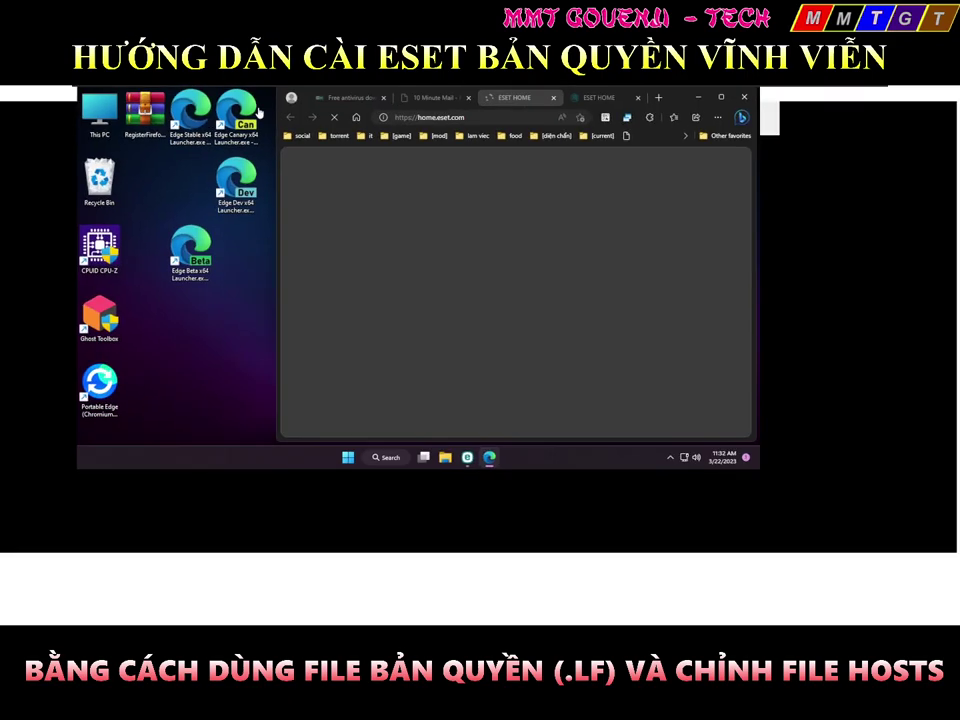
click(565, 129)
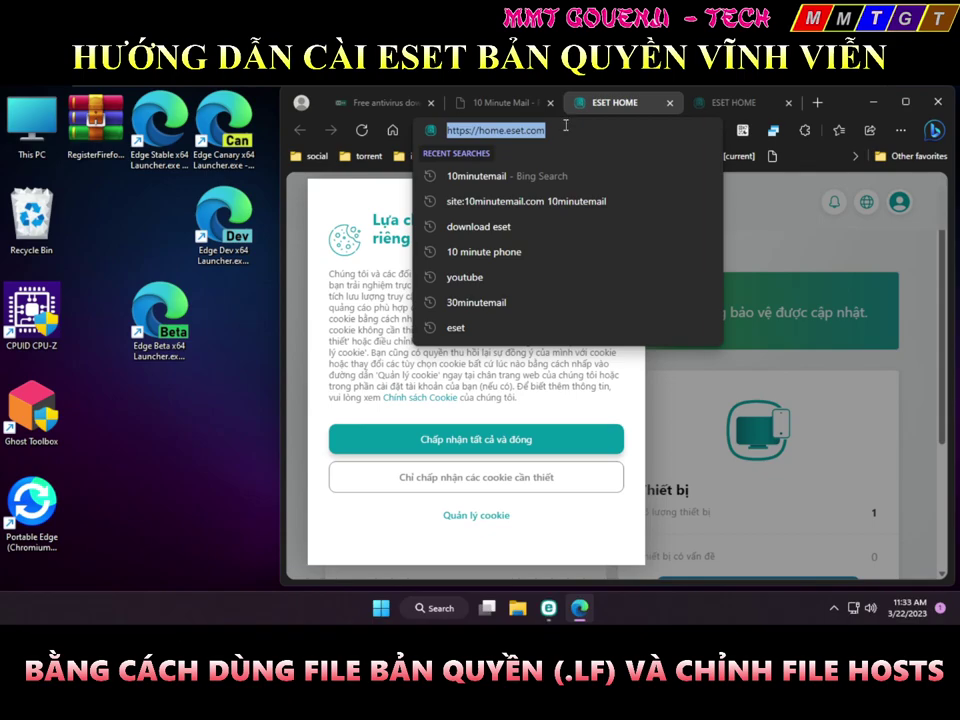
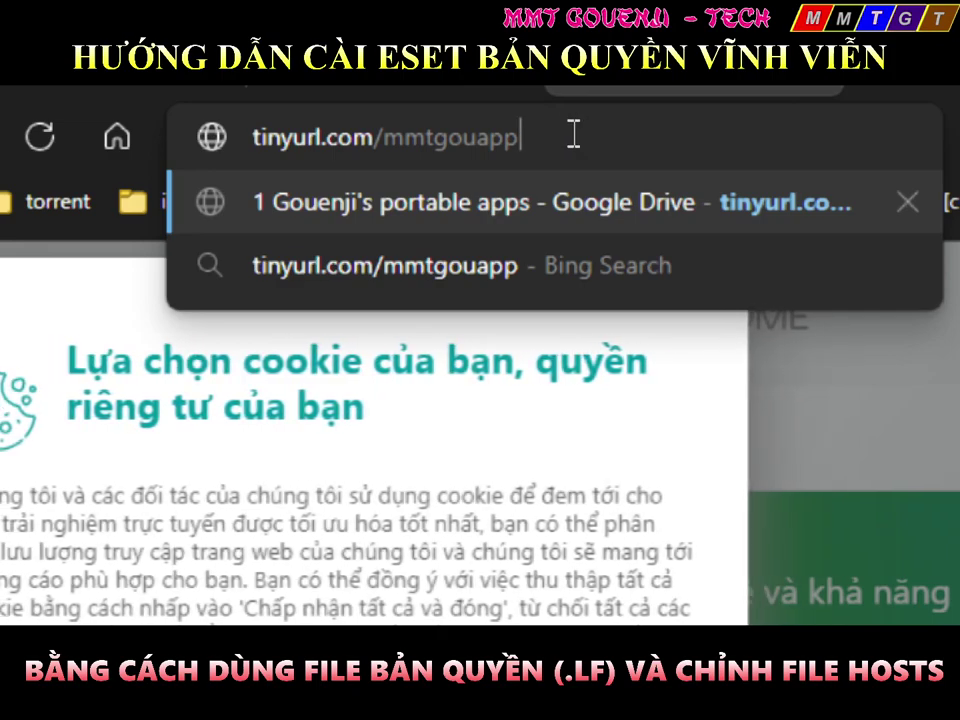
key(Return)
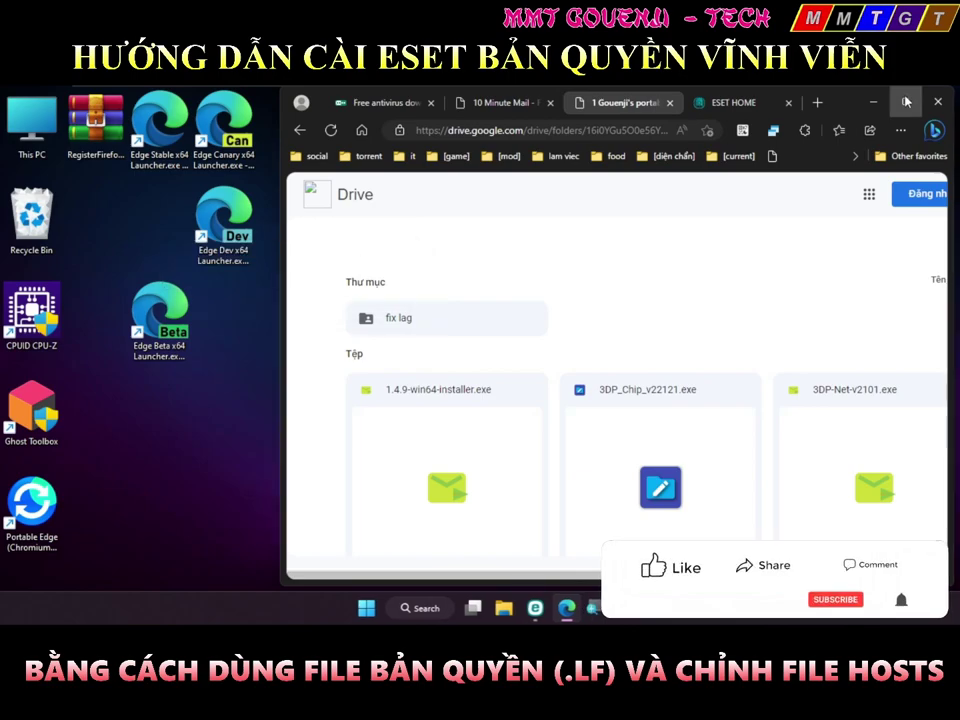
Maximize Edge, close the ESET HOME, 10 Minute Mail and Free antivirus tabs, and browse the Drive files at 100% zoom
key(super+Up)
key(ctrl+minus)
key(ctrl+minus)
key(ctrl+minus)
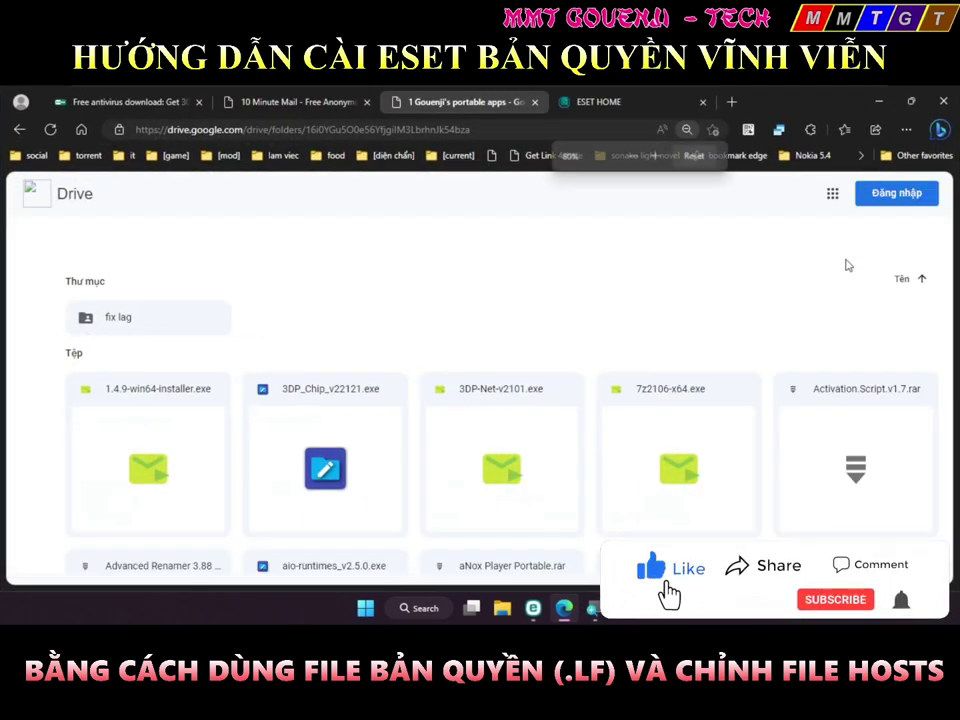
key(ctrl+minus)
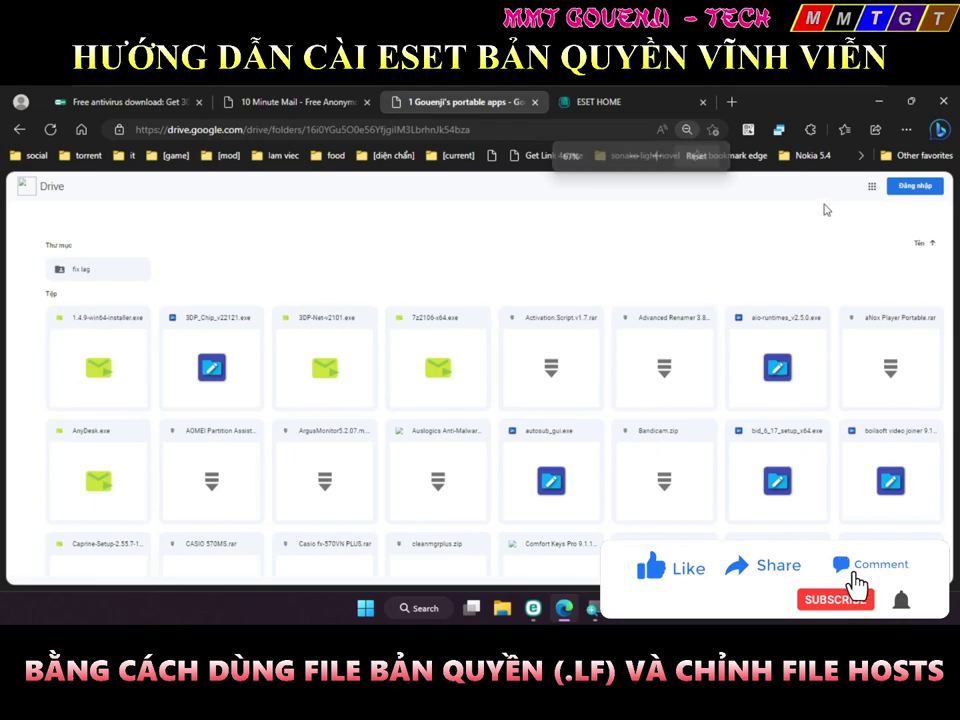
key(ctrl+plus)
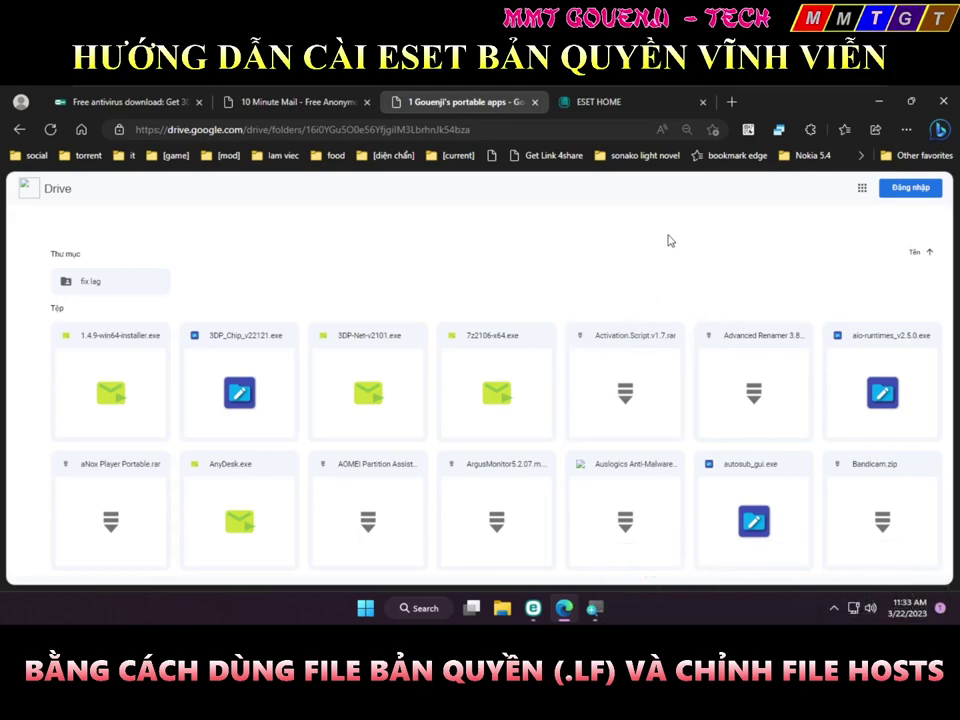
middle_click(604, 102)
middle_click(350, 105)
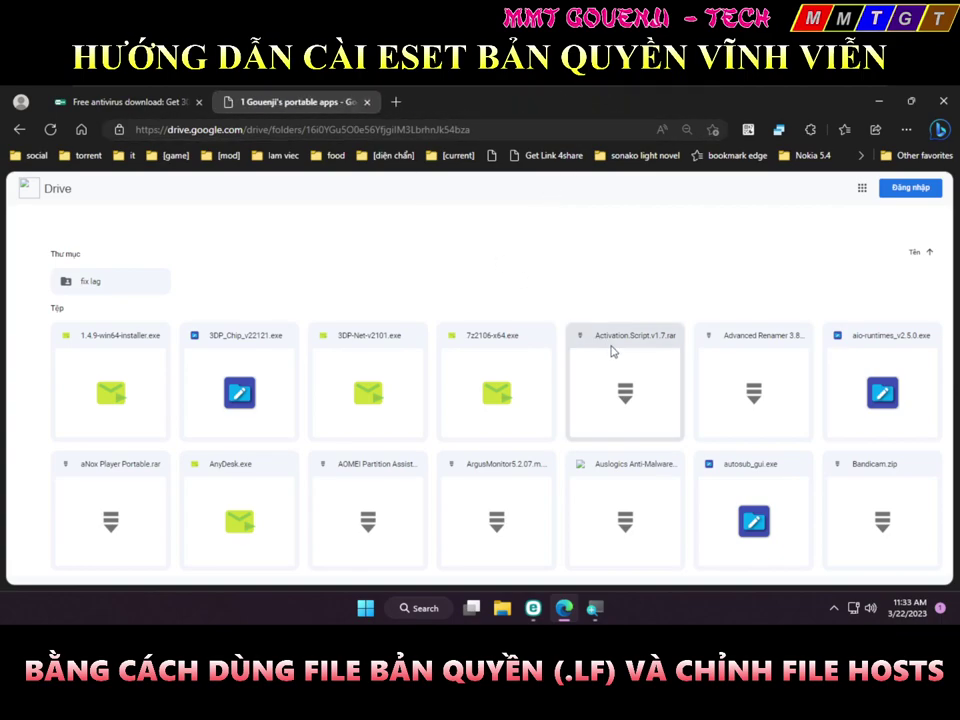
click(718, 283)
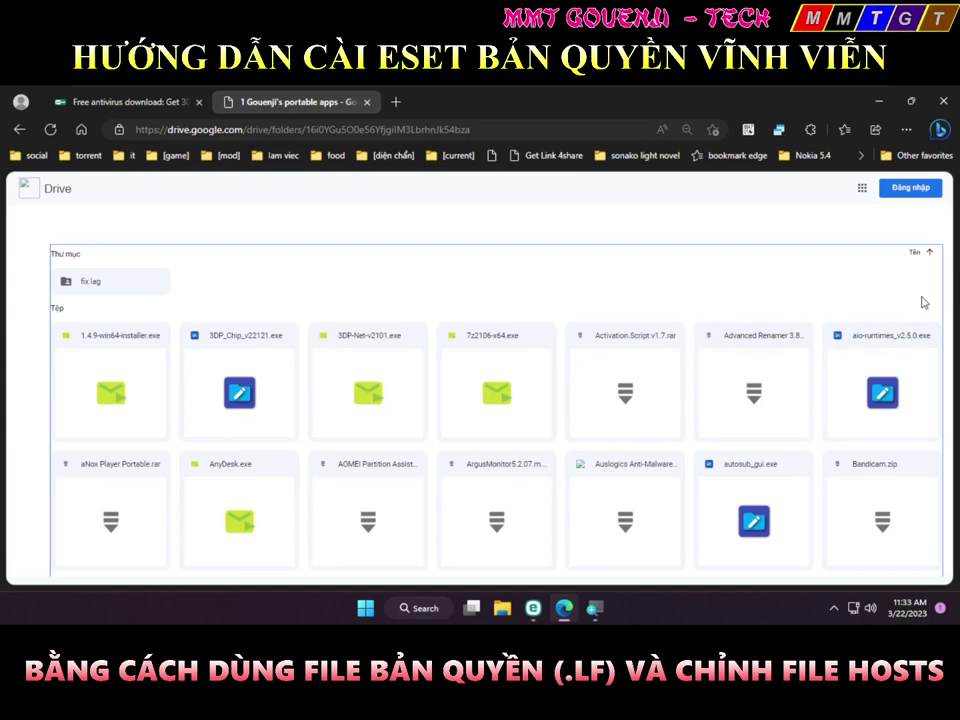
key(ctrl+plus)
key(ctrl+plus)
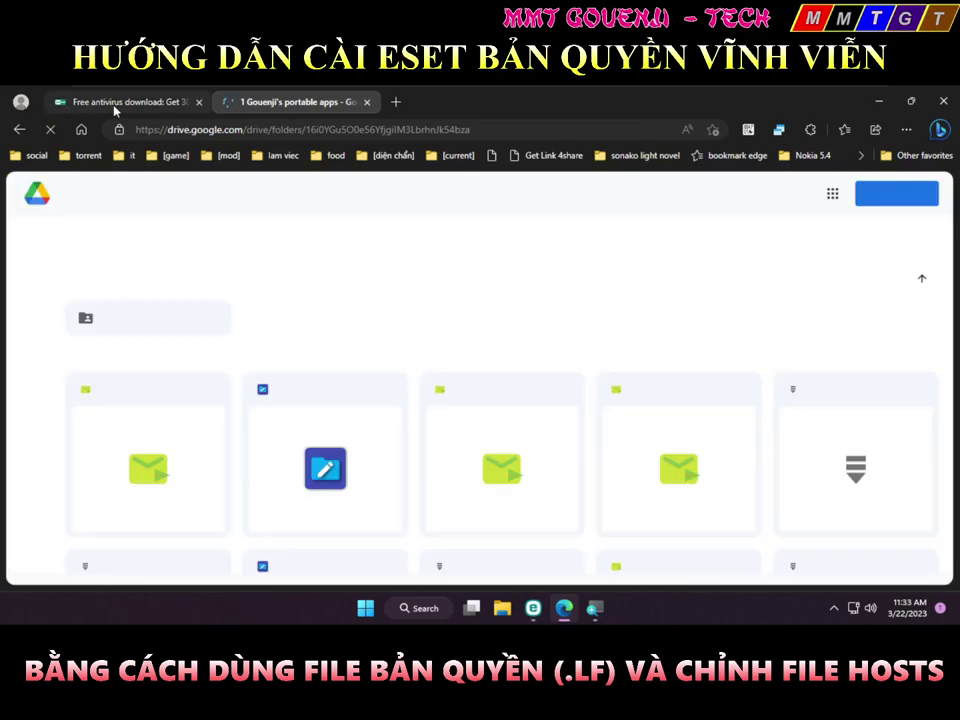
middle_click(86, 103)
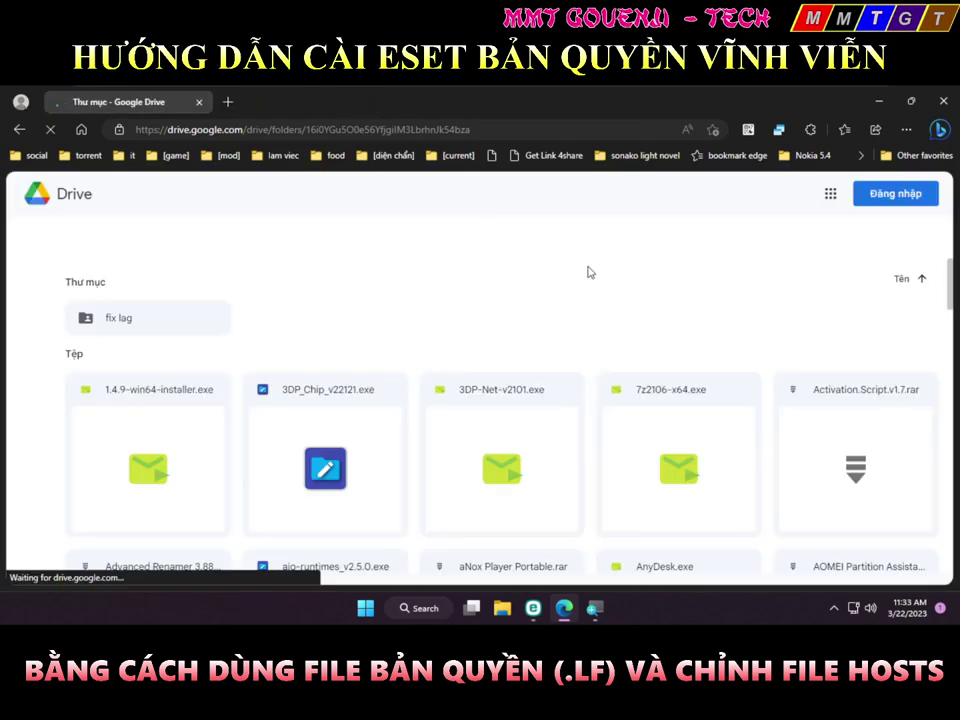
scroll(905, 322, down, 3)
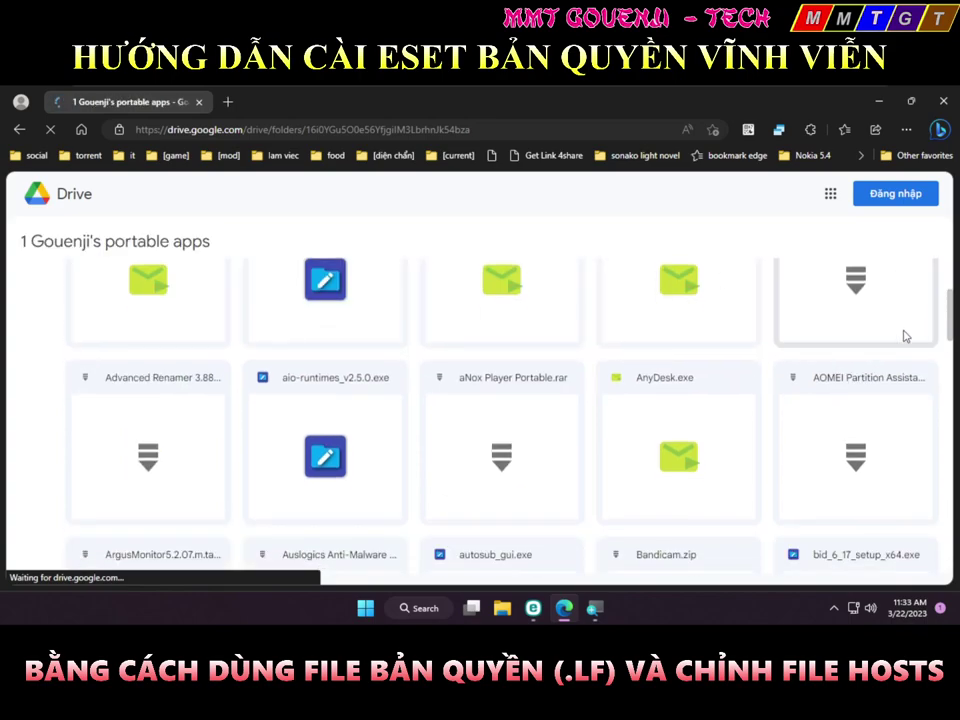
Search the Drive page for 'license' and scroll down through the files
scroll(905, 322, down, 2)
key(ctrl+f)
text(license)
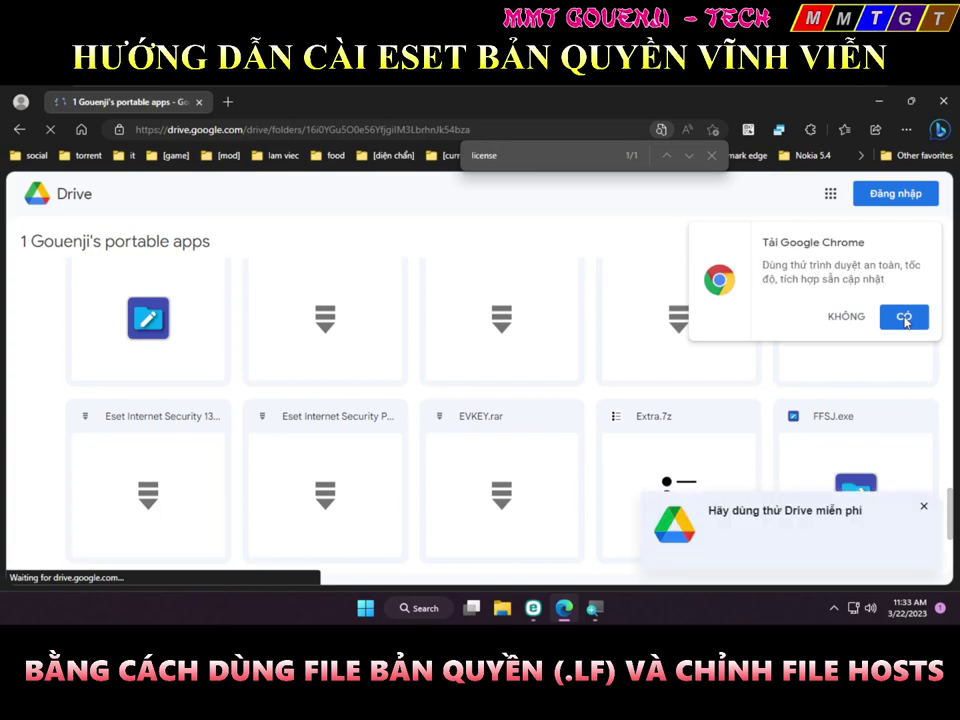
scroll(680, 400, down, 2)
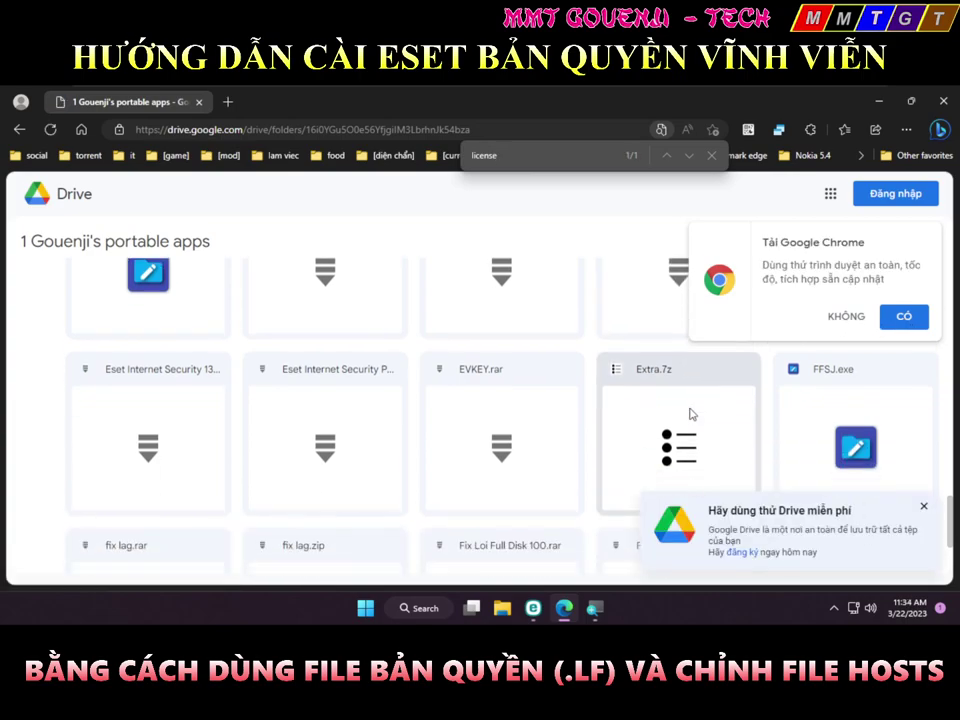
scroll(684, 418, down, 1)
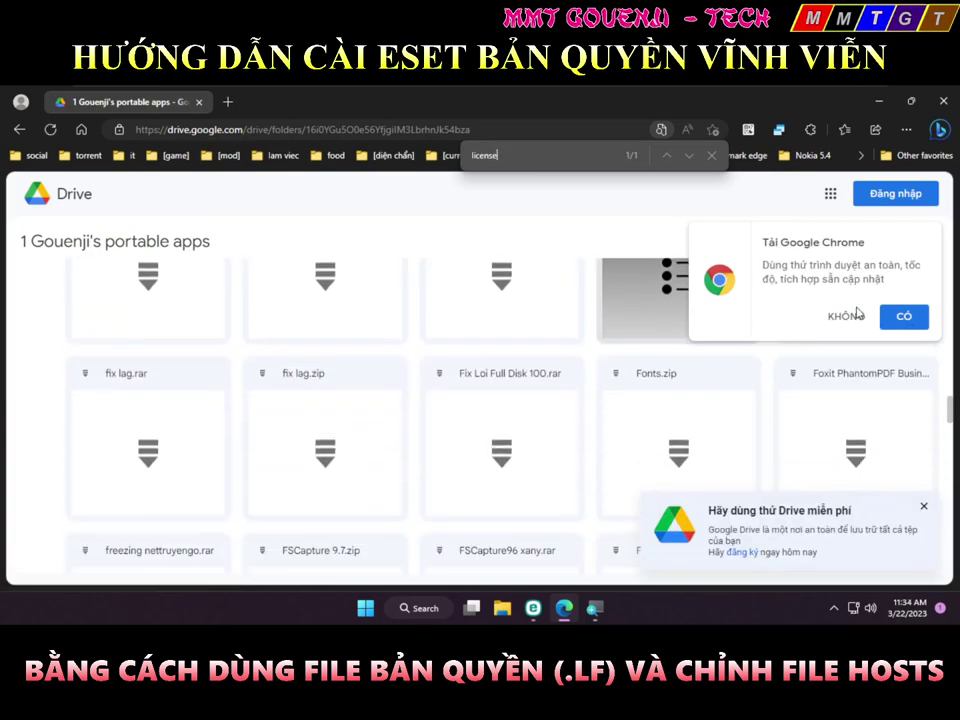
Switch the folder to list view, find 'licens', and open License Eset Internet Security Perpetual.zip
click(846, 315)
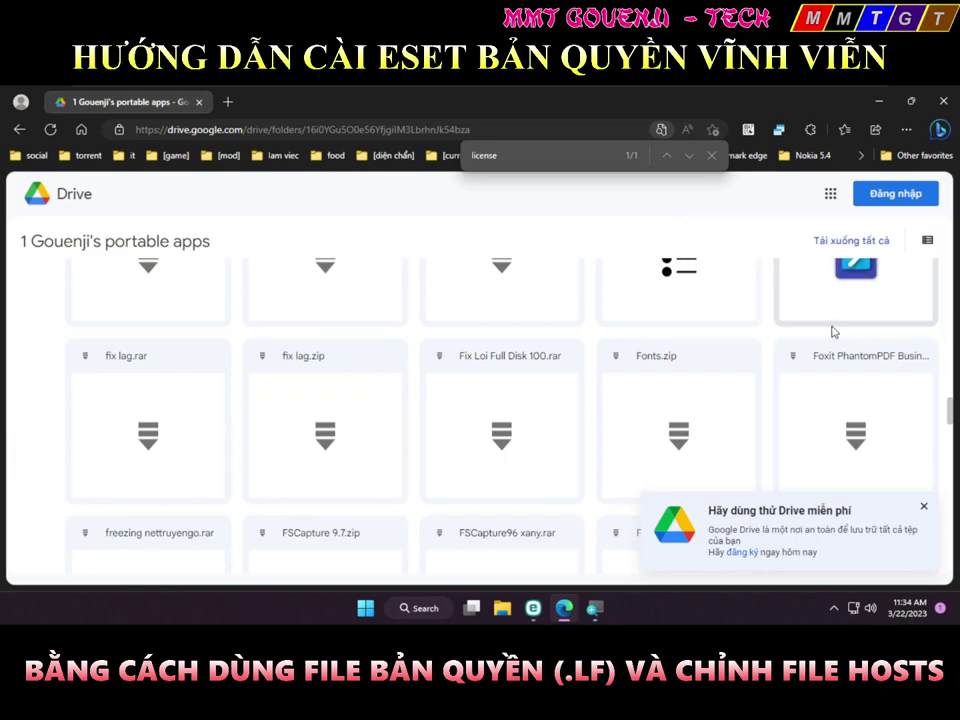
click(927, 241)
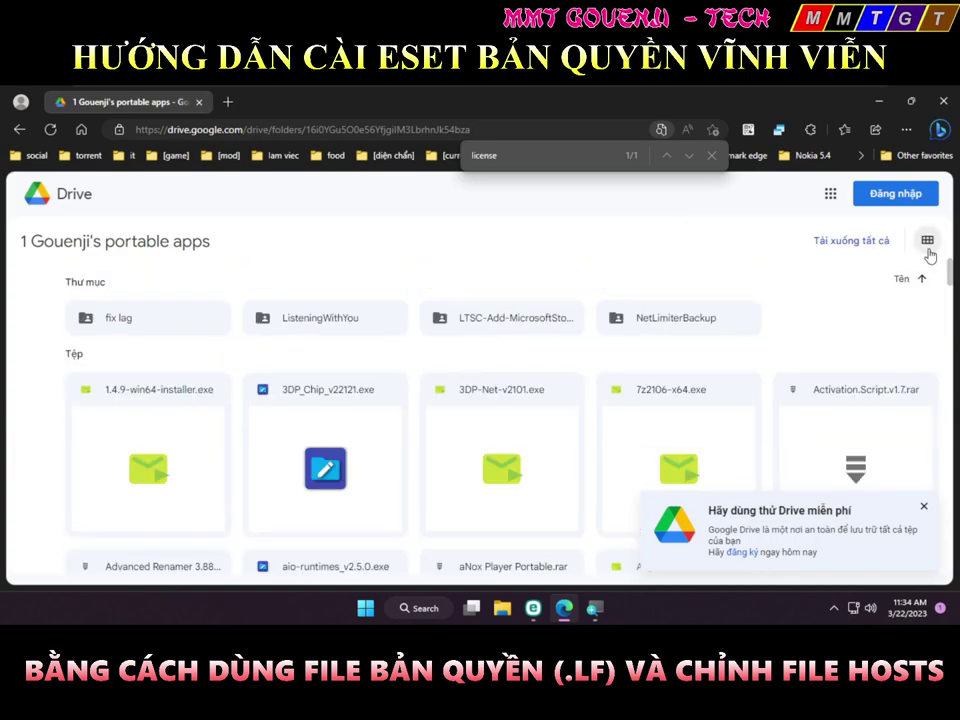
click(928, 248)
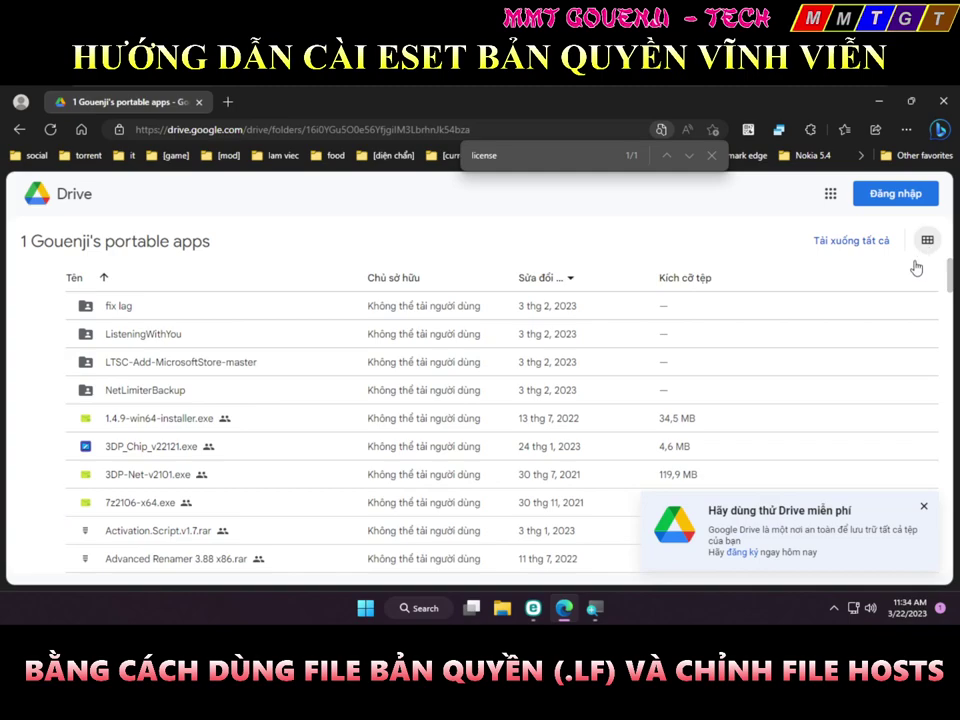
scroll(681, 456, down, 3)
key(ctrl+f)
text(licens)
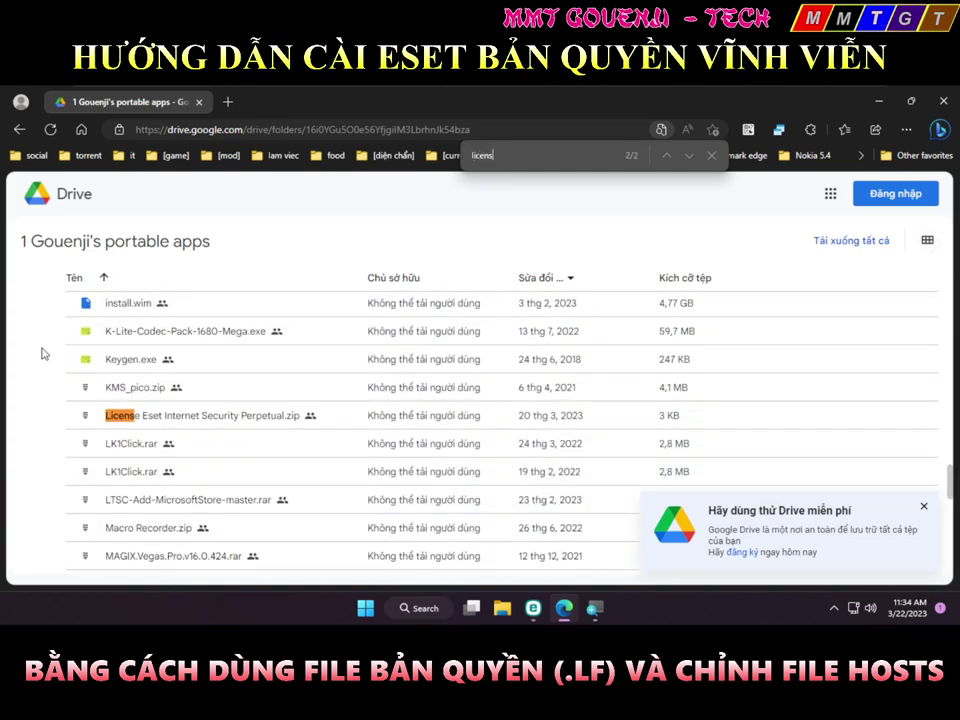
double_click(175, 413)
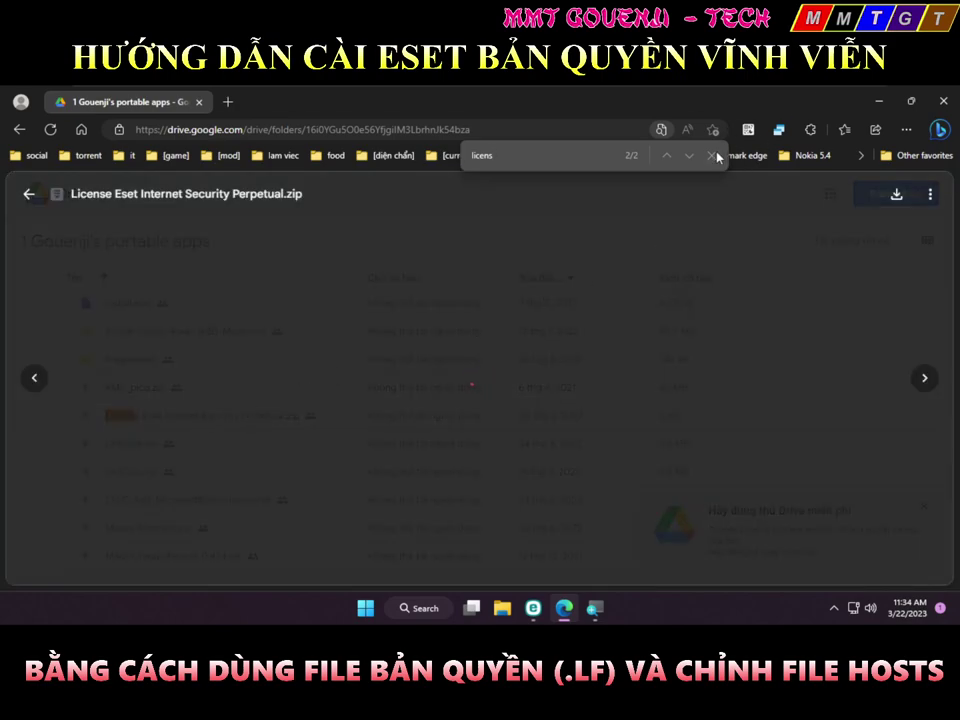
Download License Eset Internet Security Perpetual.zip via IDM, open it with WinRAR always, and drag license.lf to the desktop
click(716, 158)
click(896, 196)
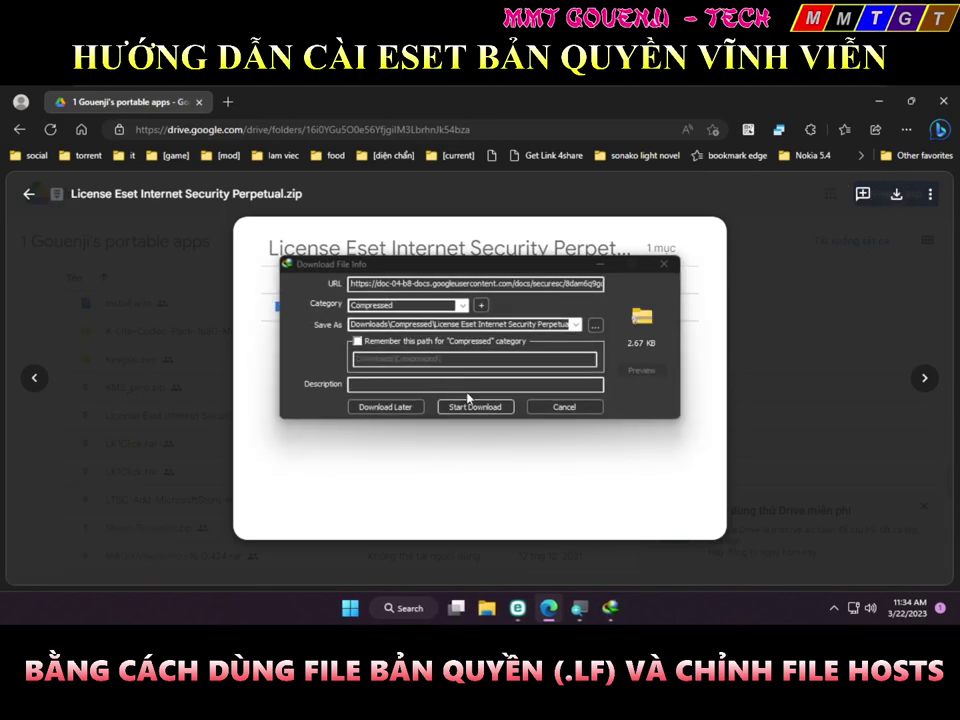
click(470, 408)
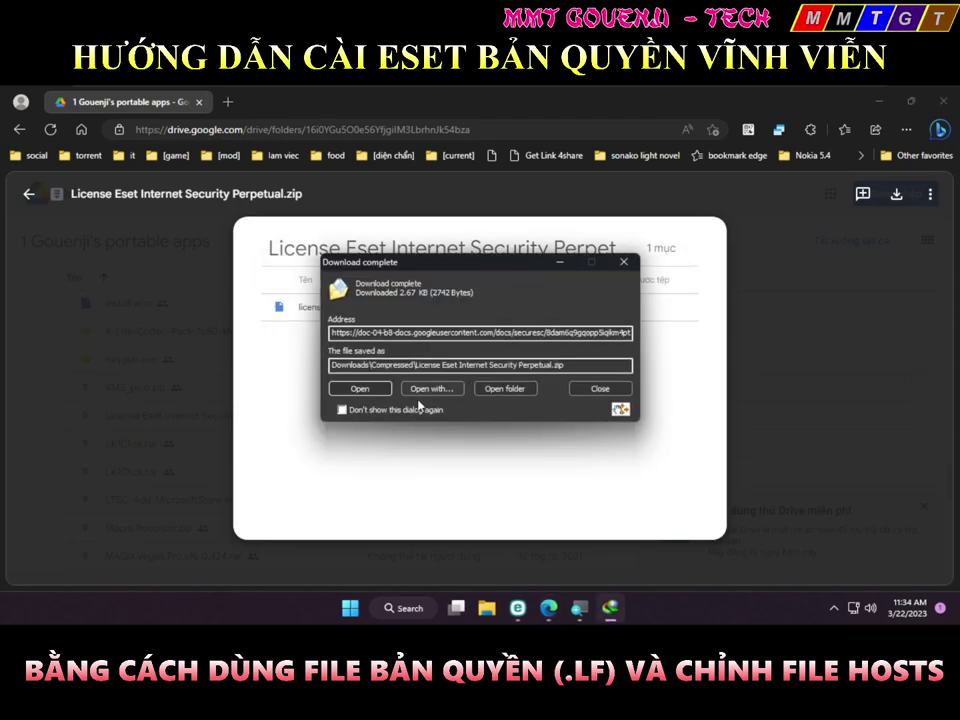
click(360, 389)
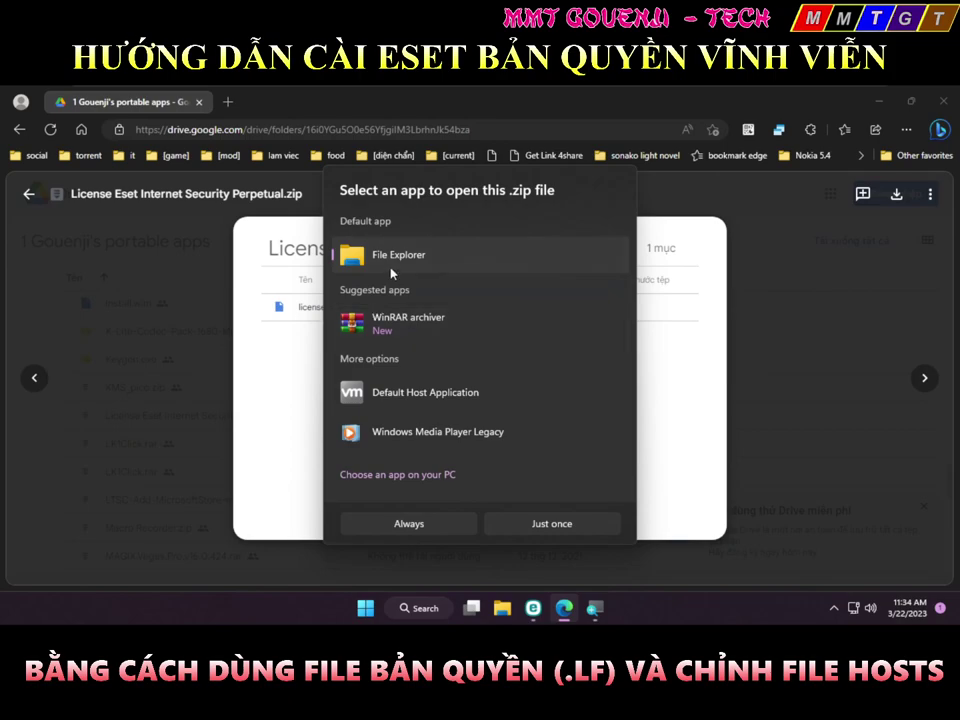
click(381, 324)
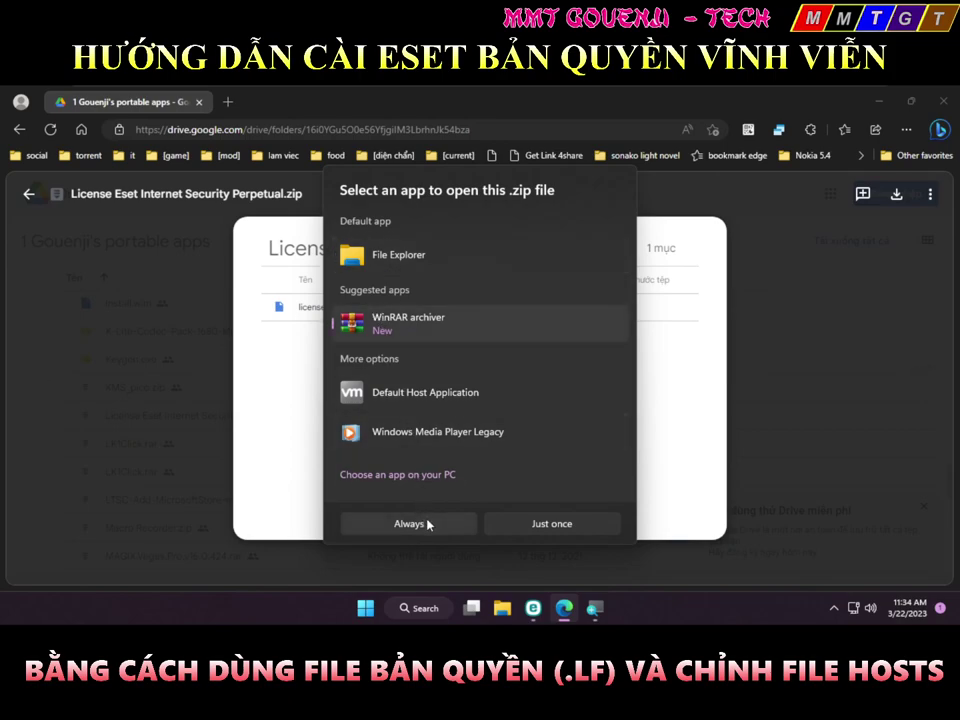
click(429, 524)
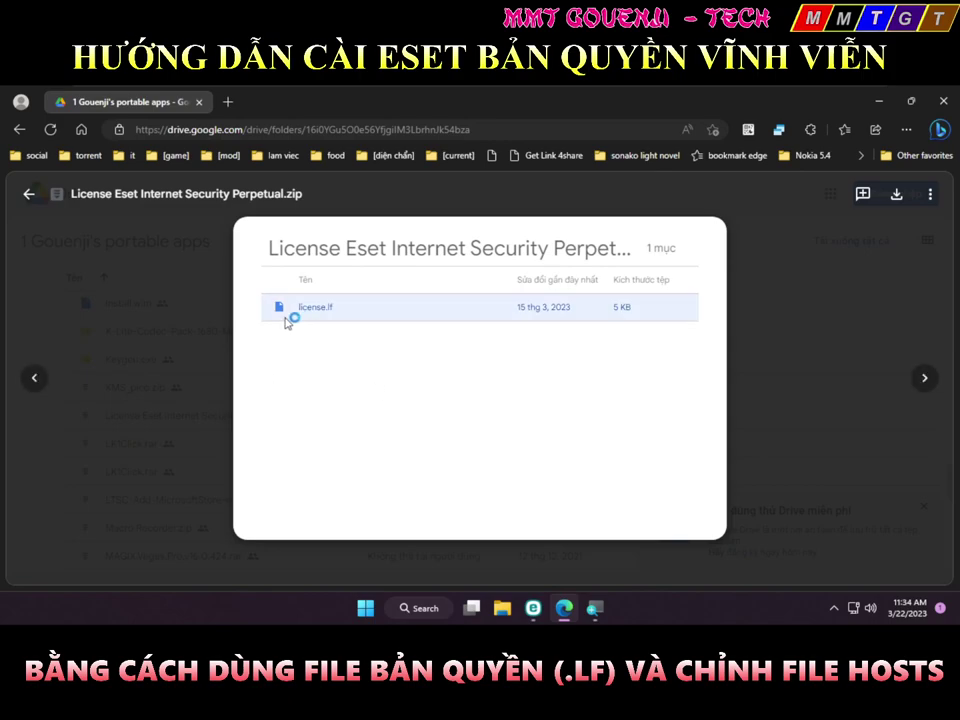
drag(56, 242, 142, 260)
drag(143, 260, 264, 342)
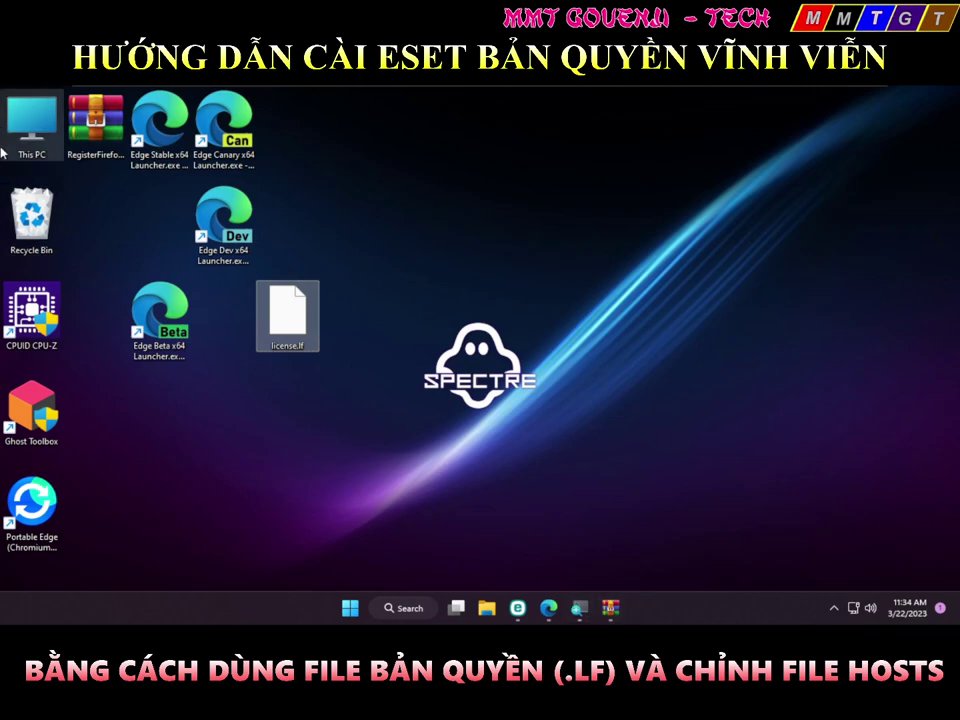
From This PC's Folder Options, show hidden files and uncheck Hide protected operating system files
click(18, 120)
double_click(18, 120)
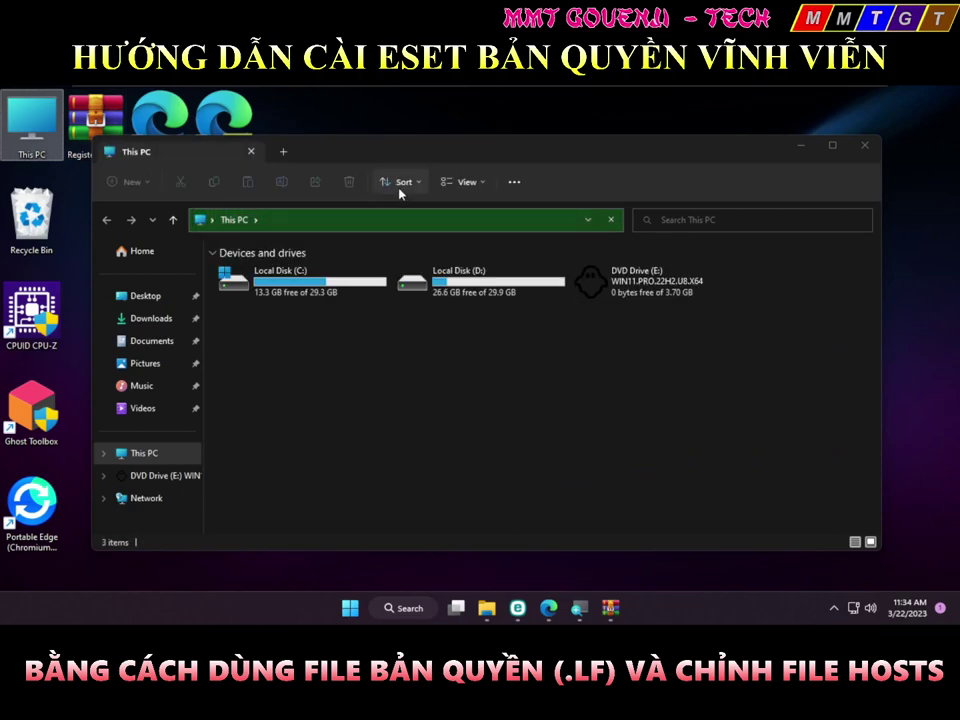
click(513, 182)
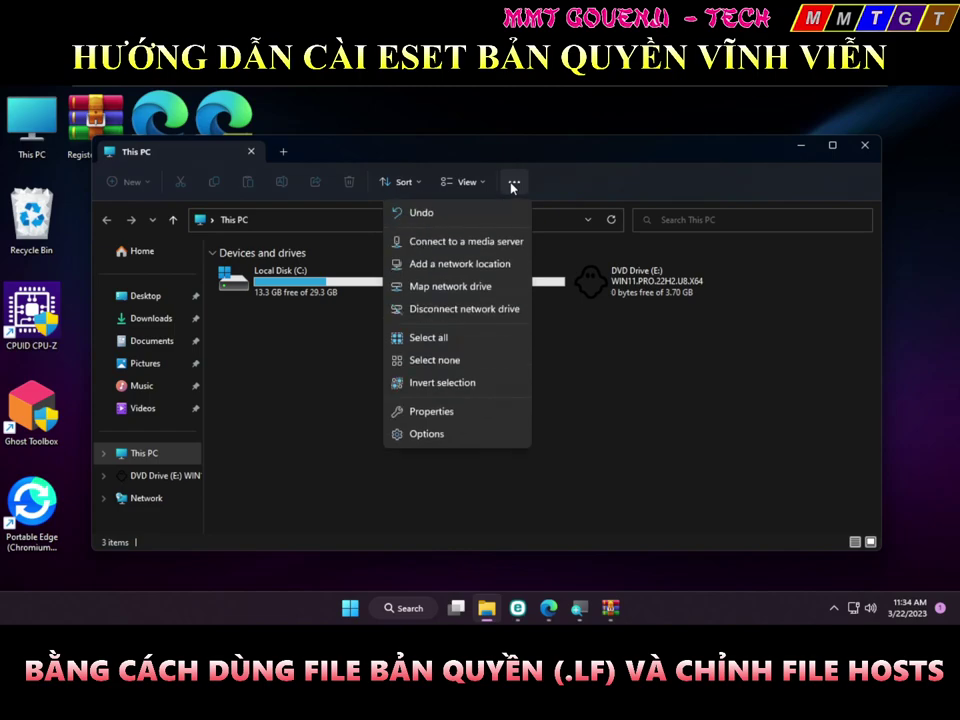
click(463, 431)
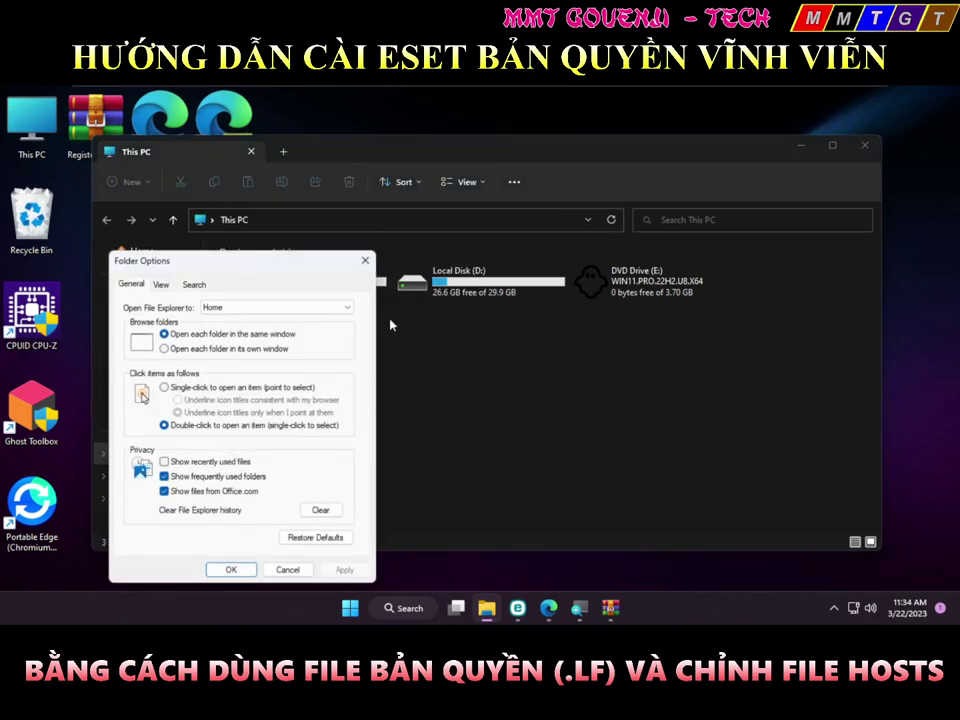
click(160, 284)
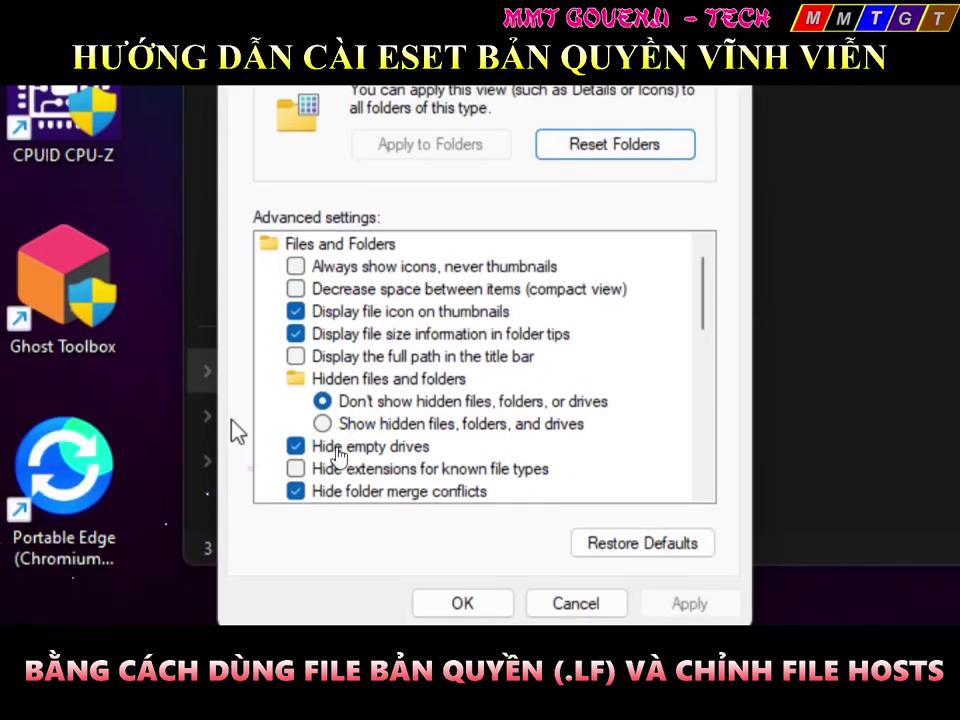
click(482, 430)
scroll(403, 428, down, 1)
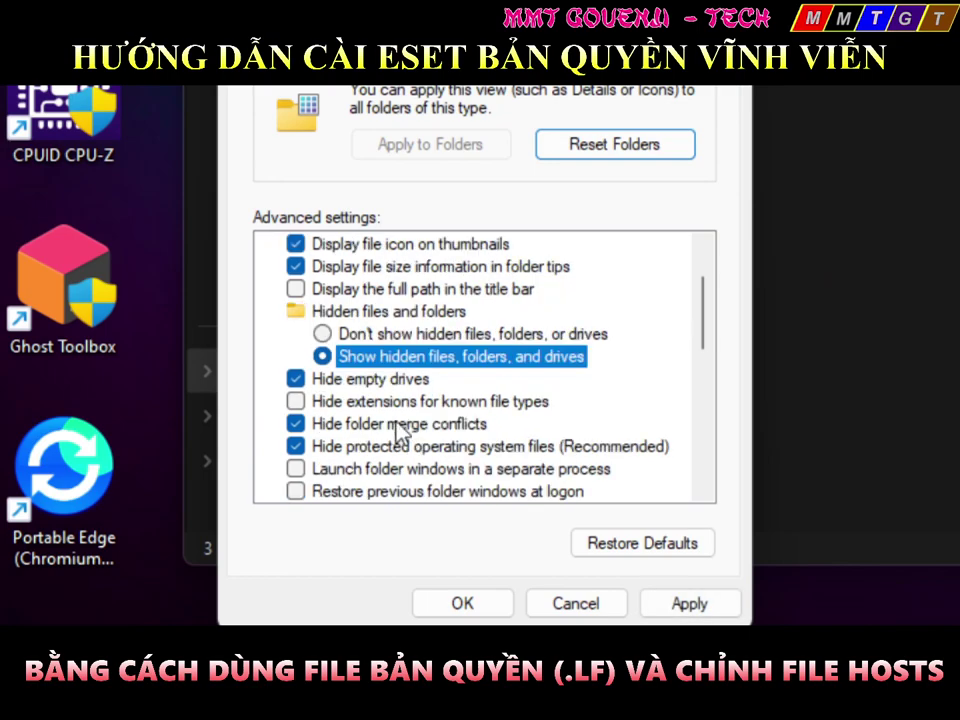
click(297, 448)
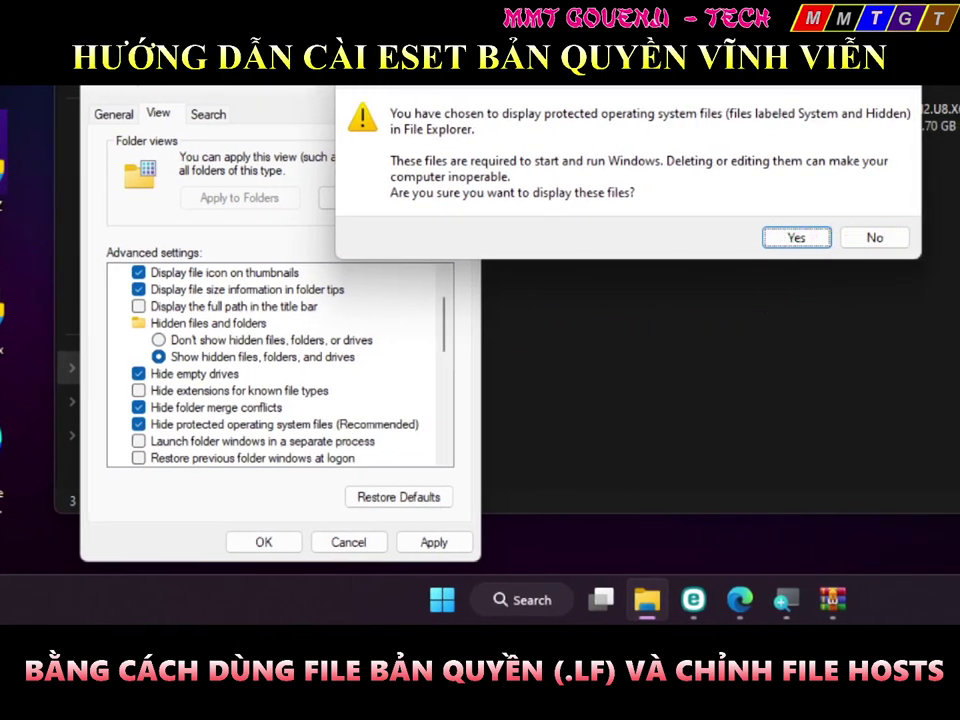
click(772, 242)
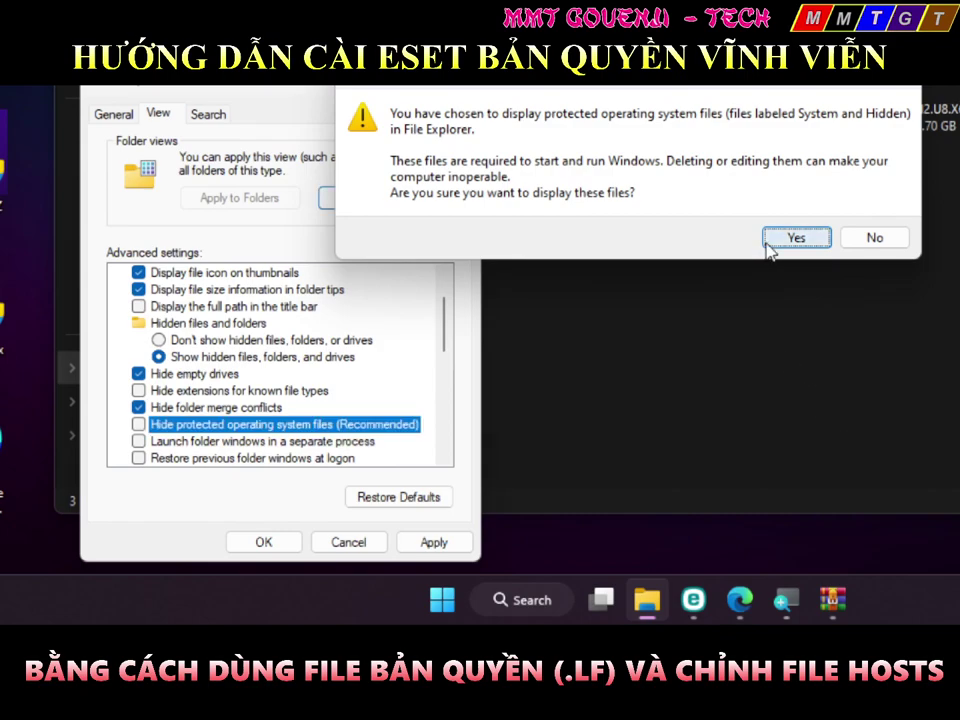
click(262, 541)
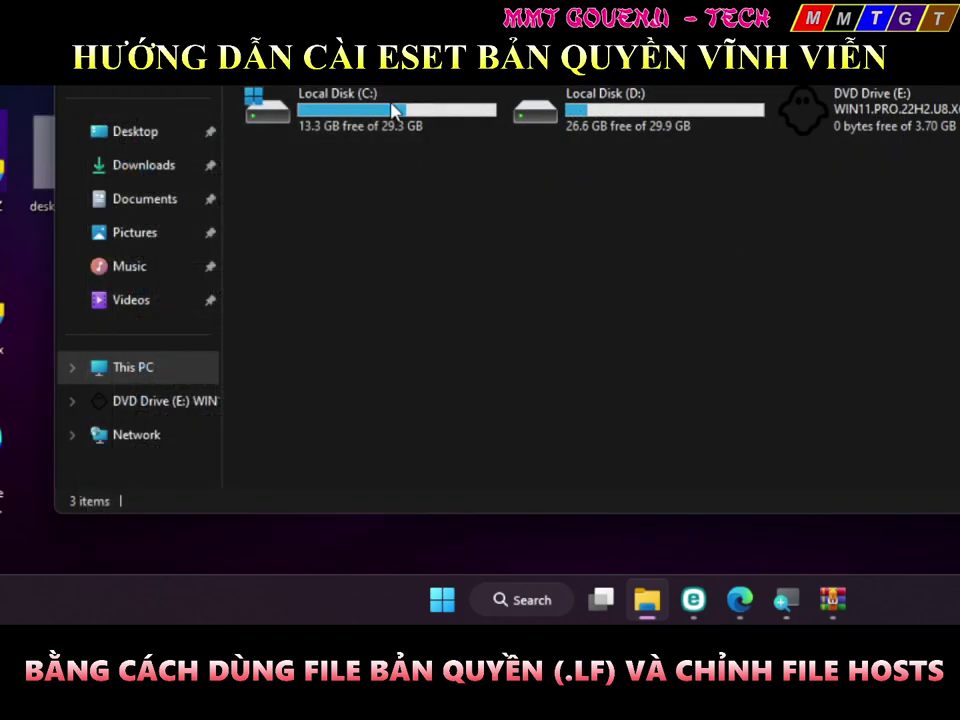
Navigate File Explorer to C:\ProgramData\ESET\ESET Security\License
double_click(383, 131)
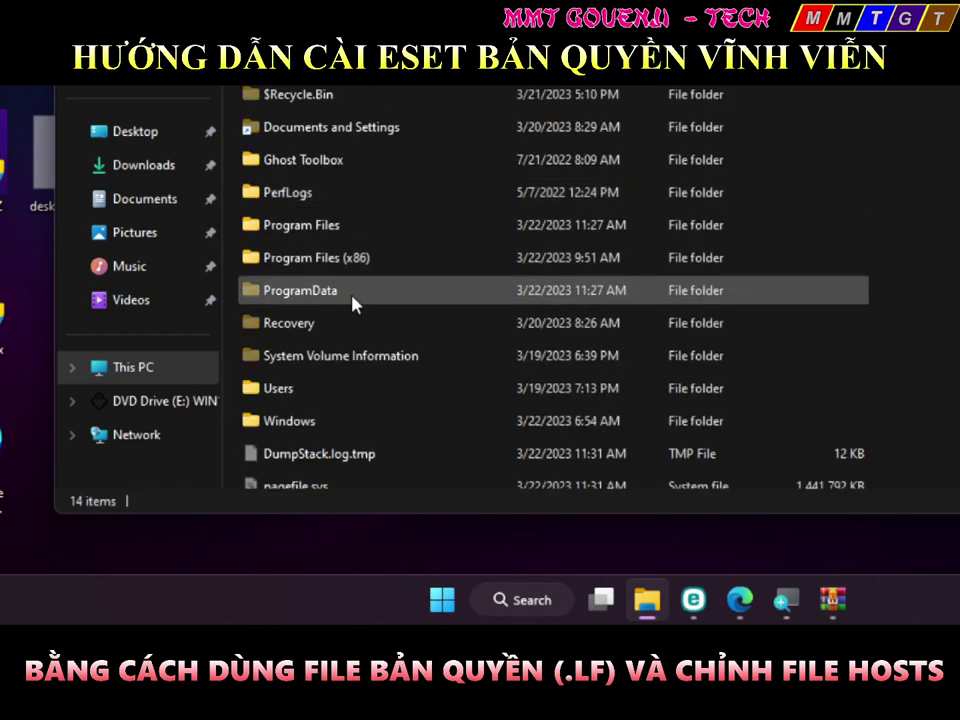
click(351, 296)
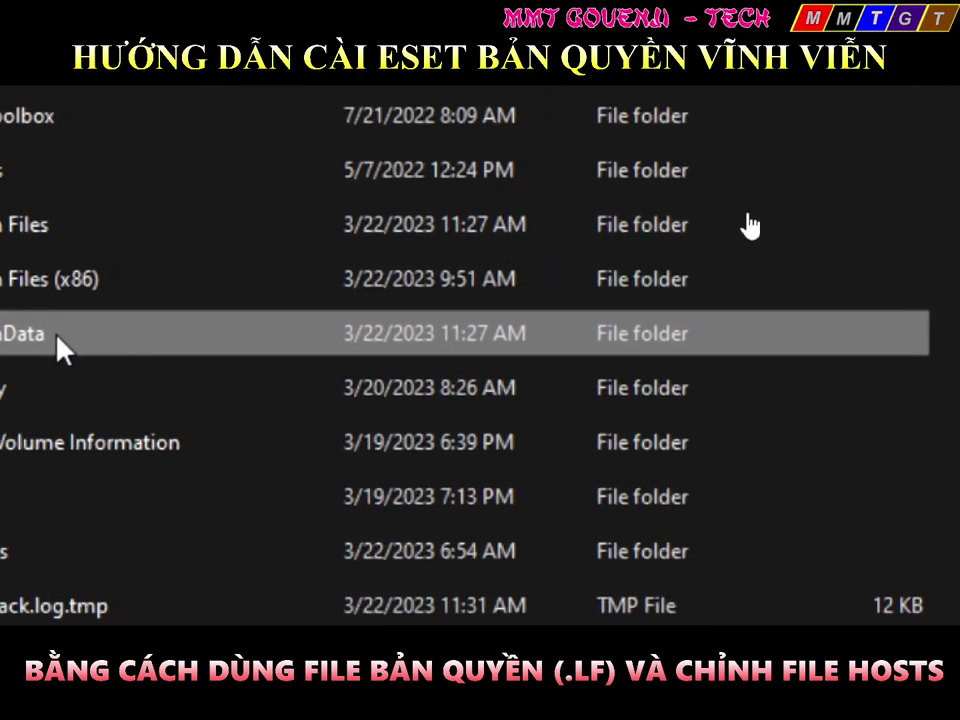
double_click(316, 342)
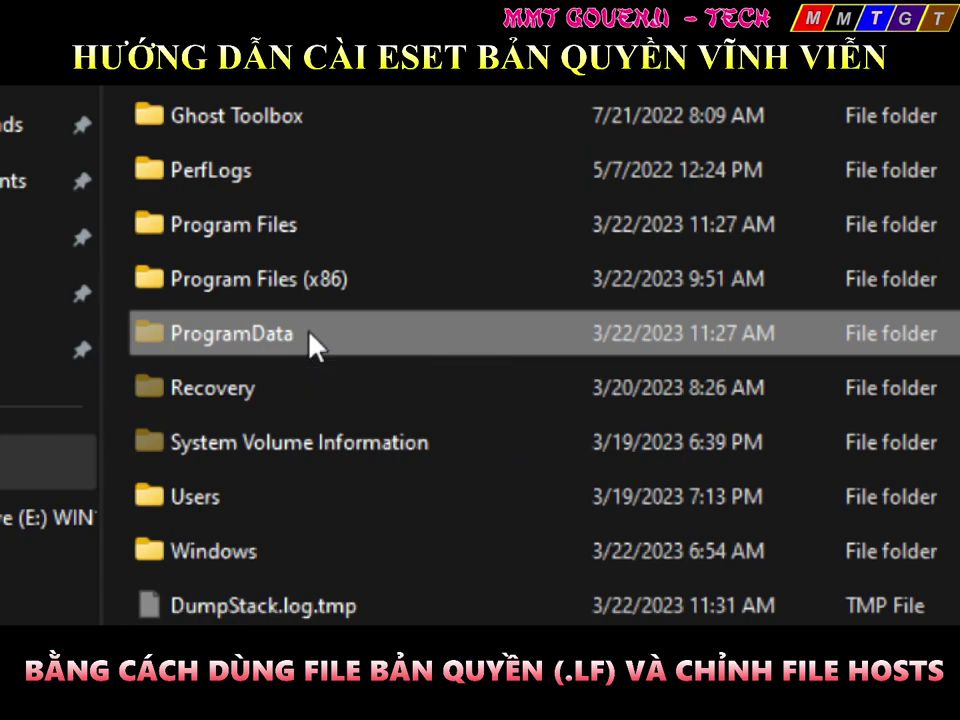
key(alt+Left)
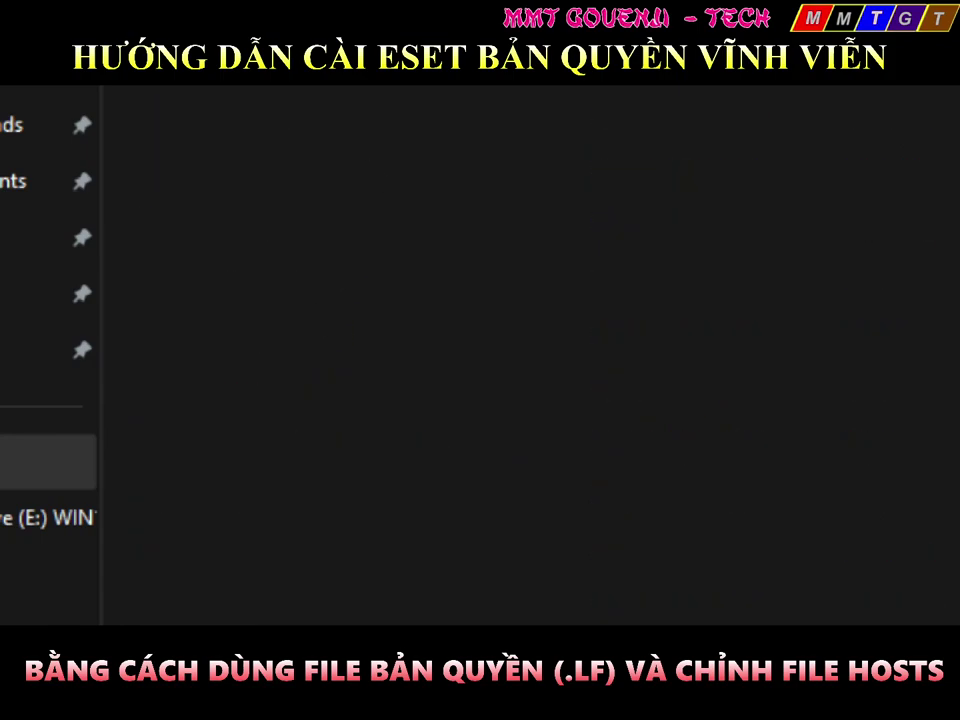
key(Return)
double_click(184, 359)
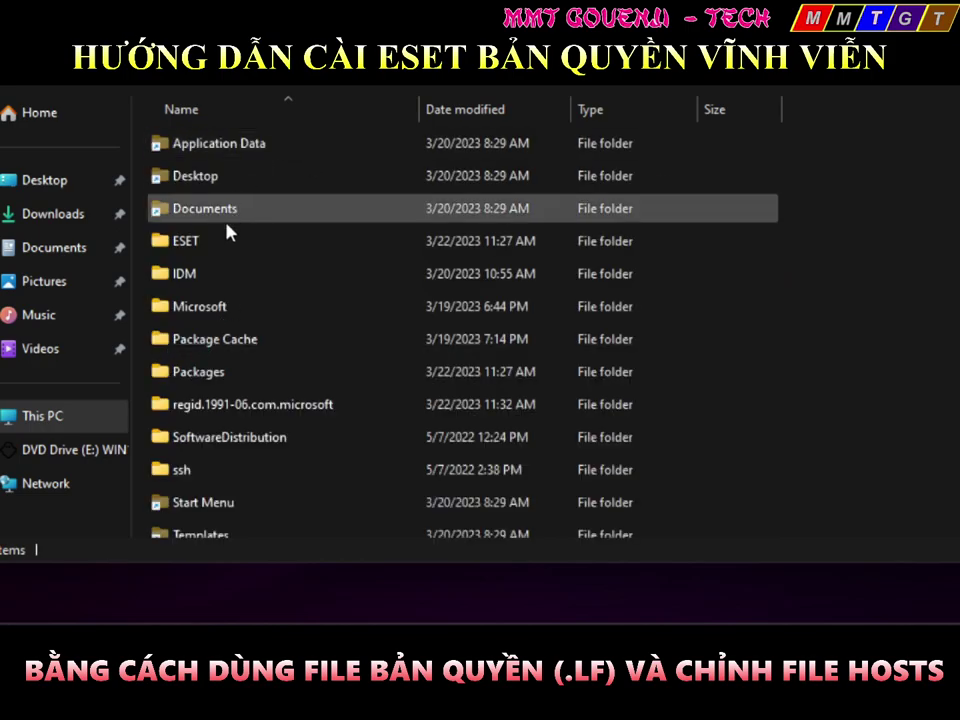
double_click(225, 240)
double_click(236, 150)
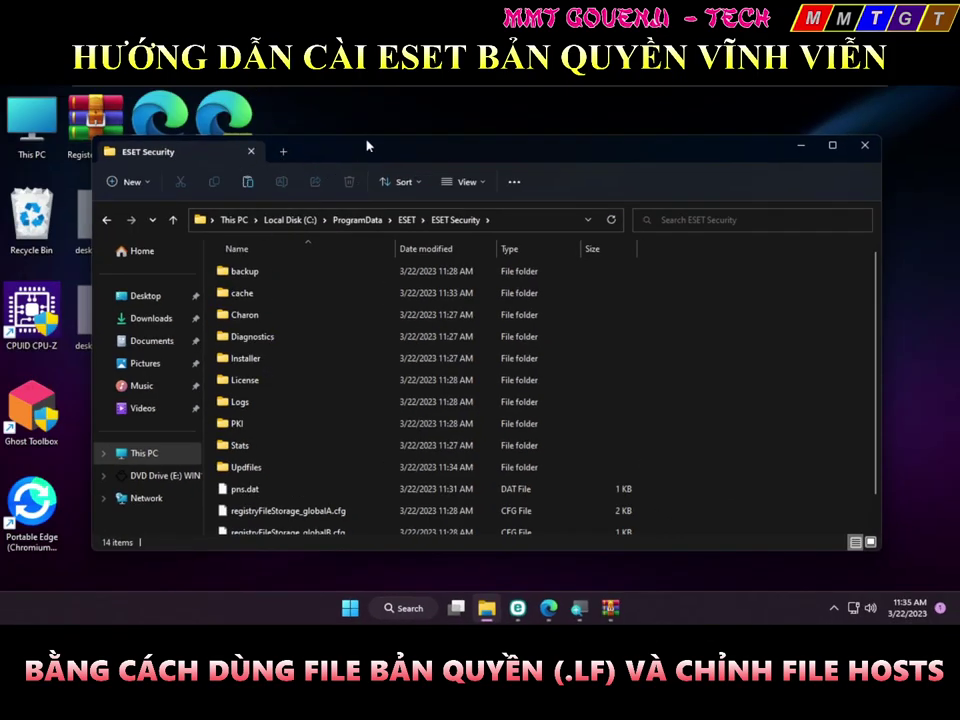
double_click(393, 151)
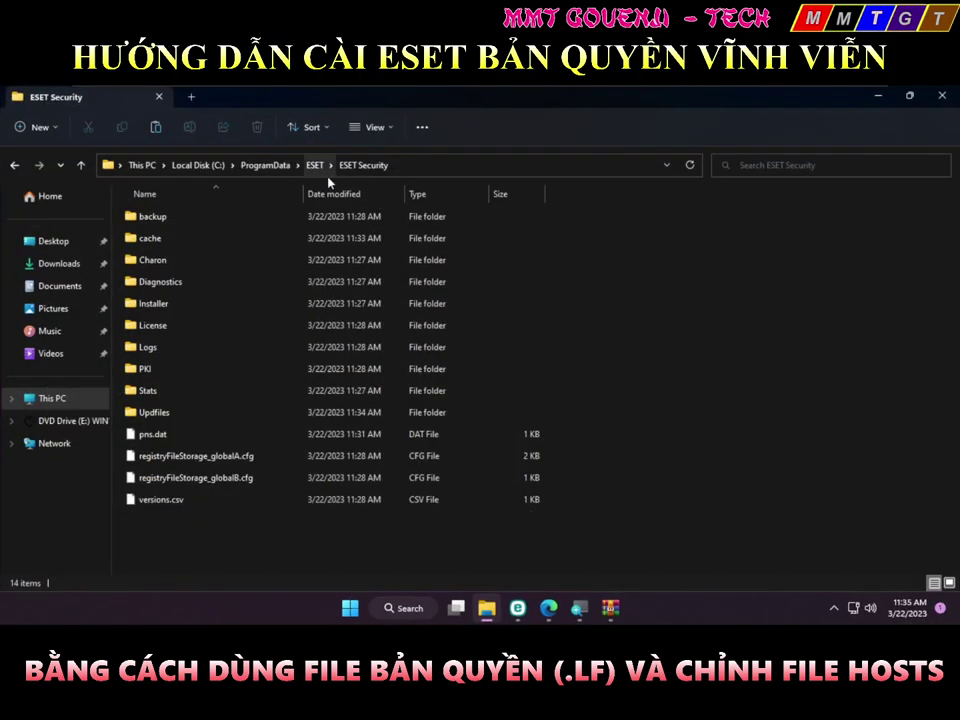
click(322, 170)
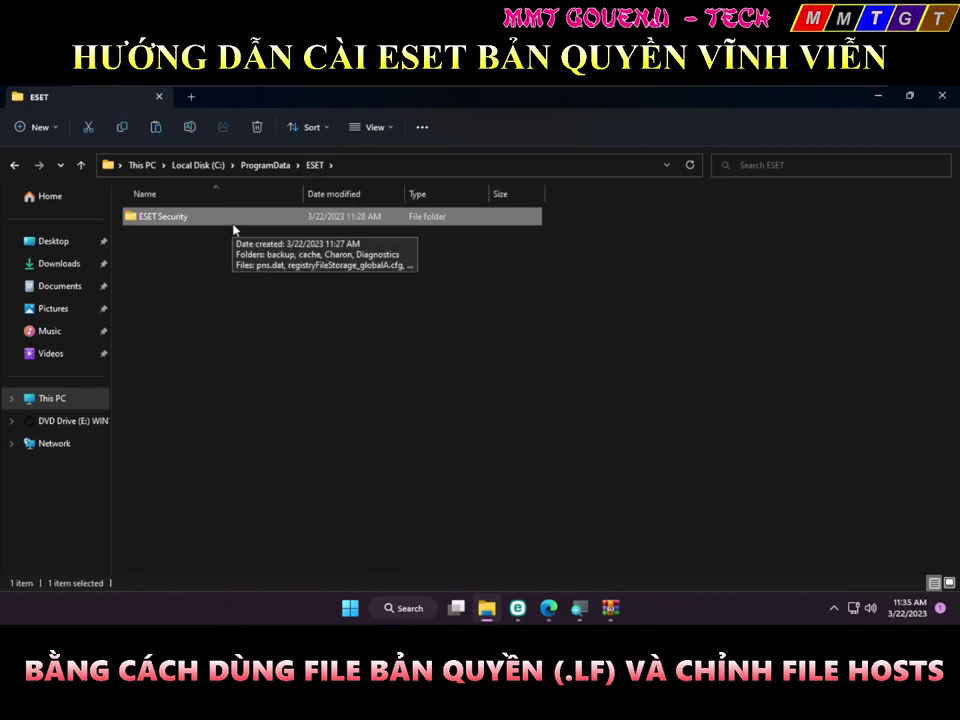
click(233, 218)
double_click(233, 218)
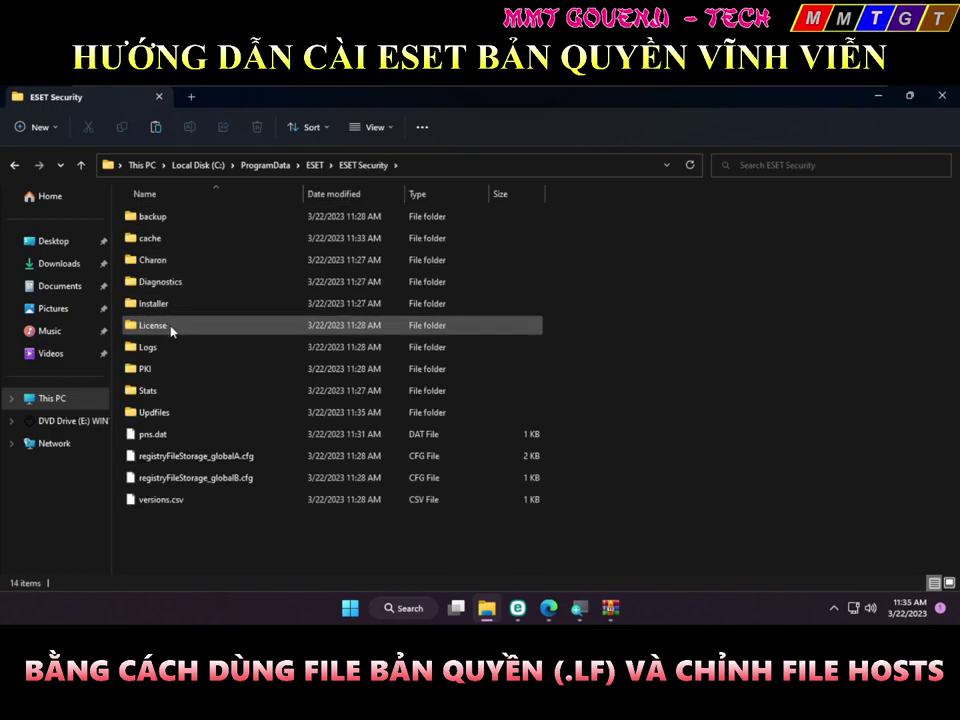
double_click(172, 330)
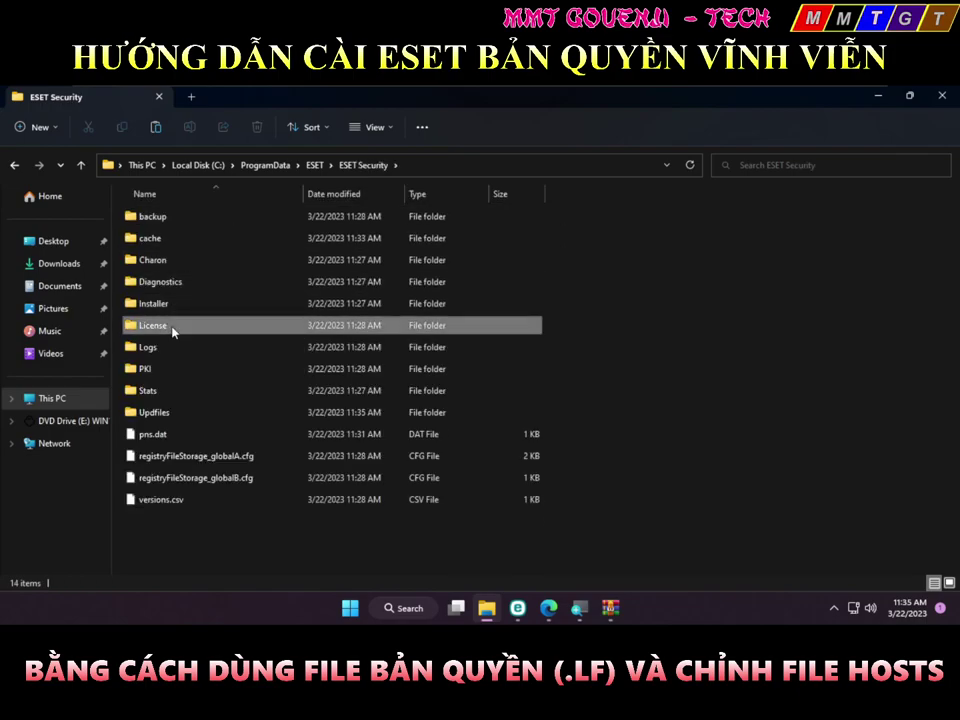
Rename license.lf to oldlicense.lf with administrator permission, then show the desktop
click(177, 220)
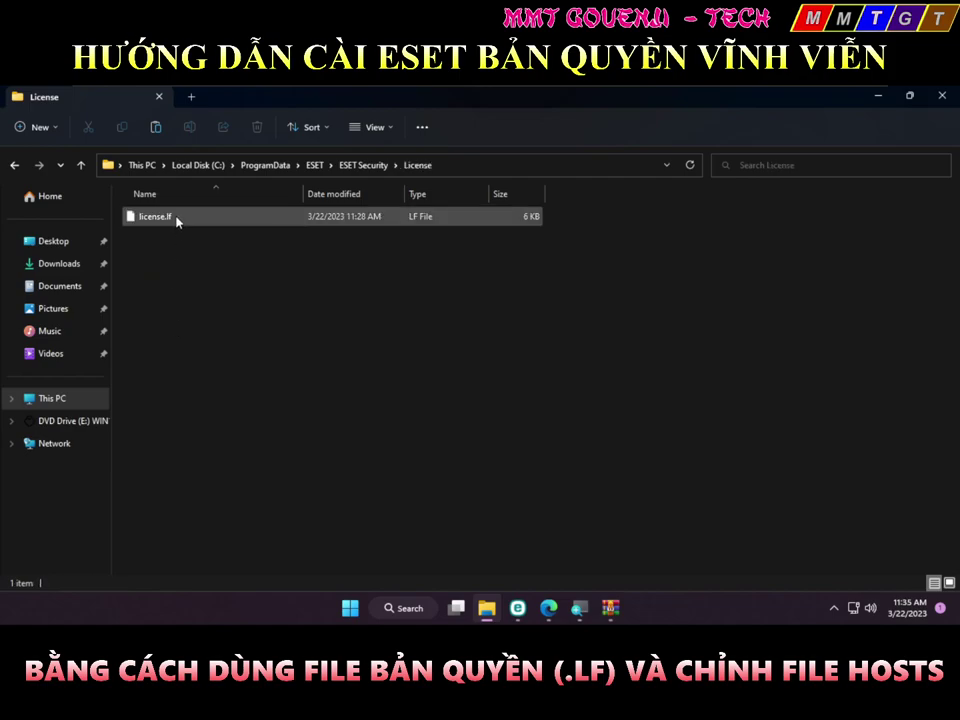
click(175, 220)
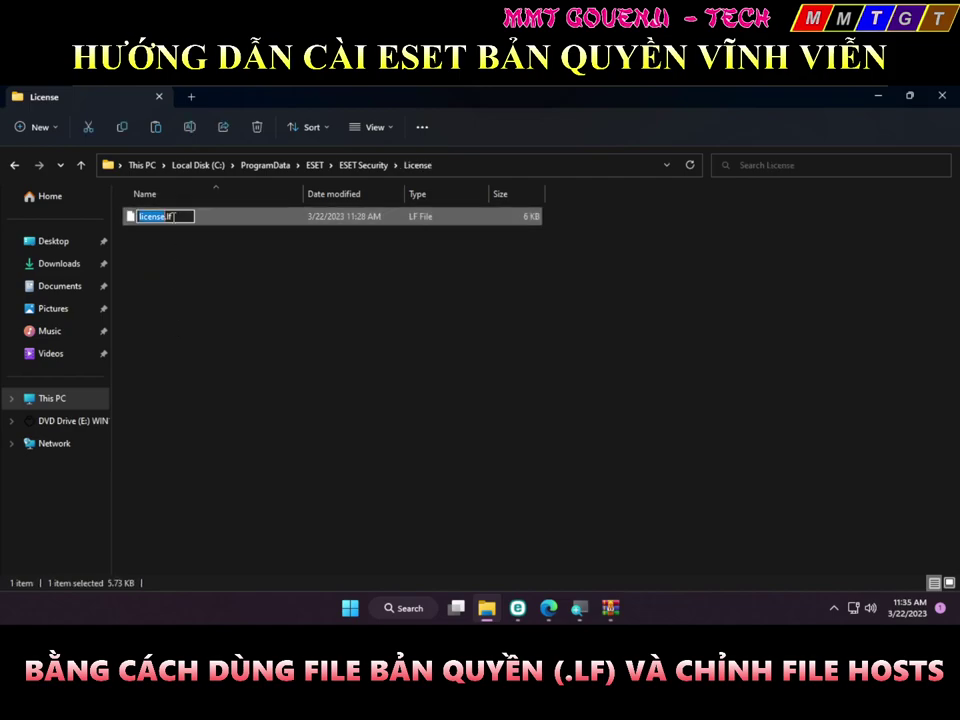
key(Home)
text(old)
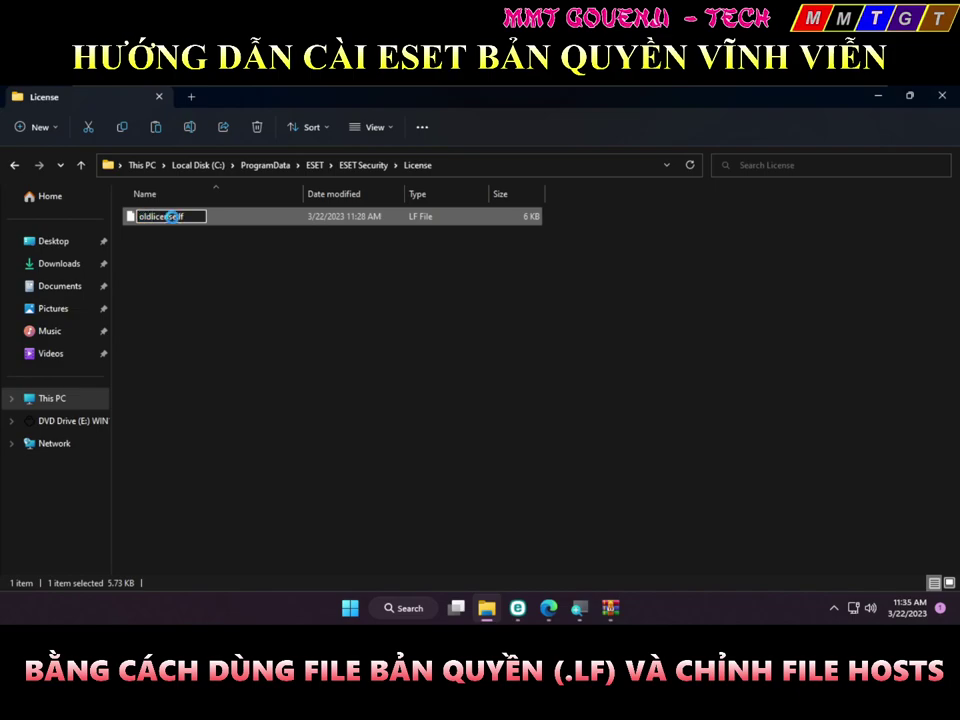
key(Return)
click(463, 402)
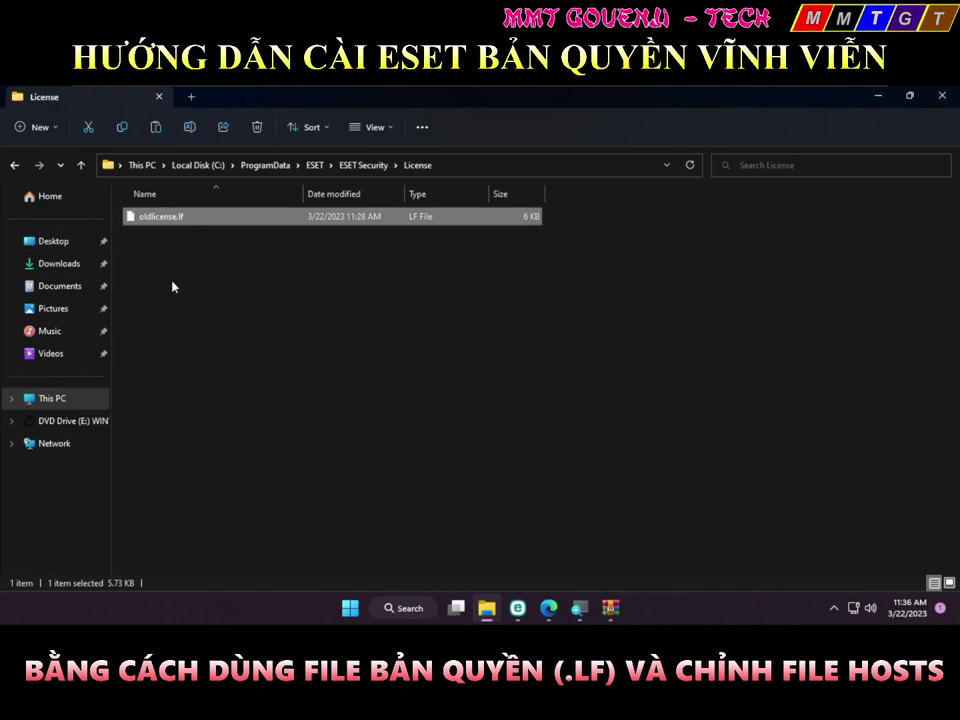
key(super+d)
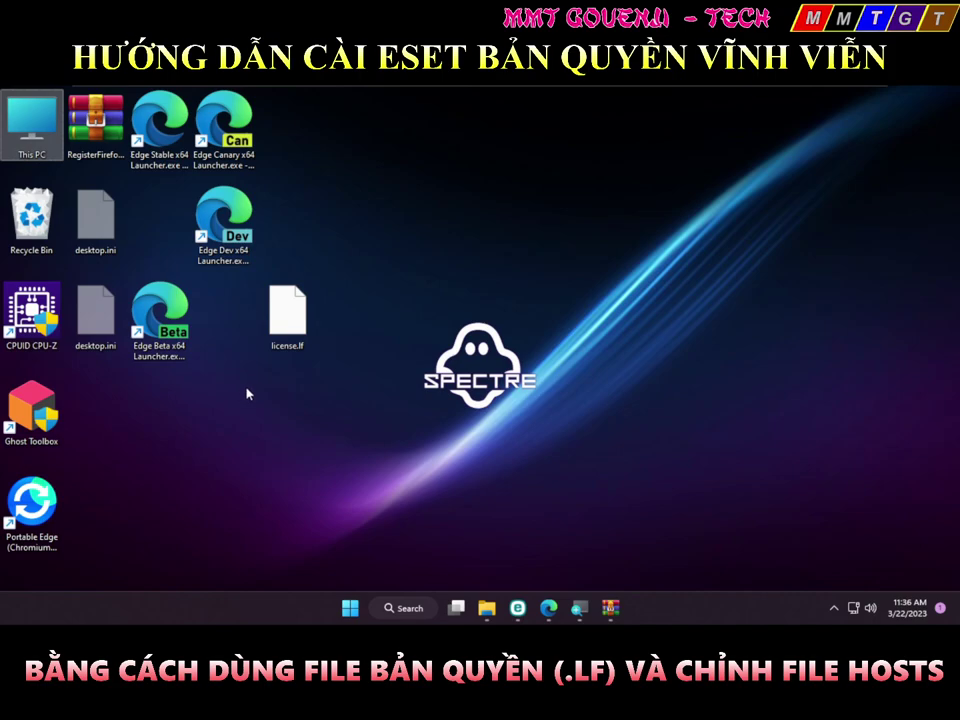
Drop the downloaded 5.31 KB license.lf from the desktop into the License folder window
click(300, 300)
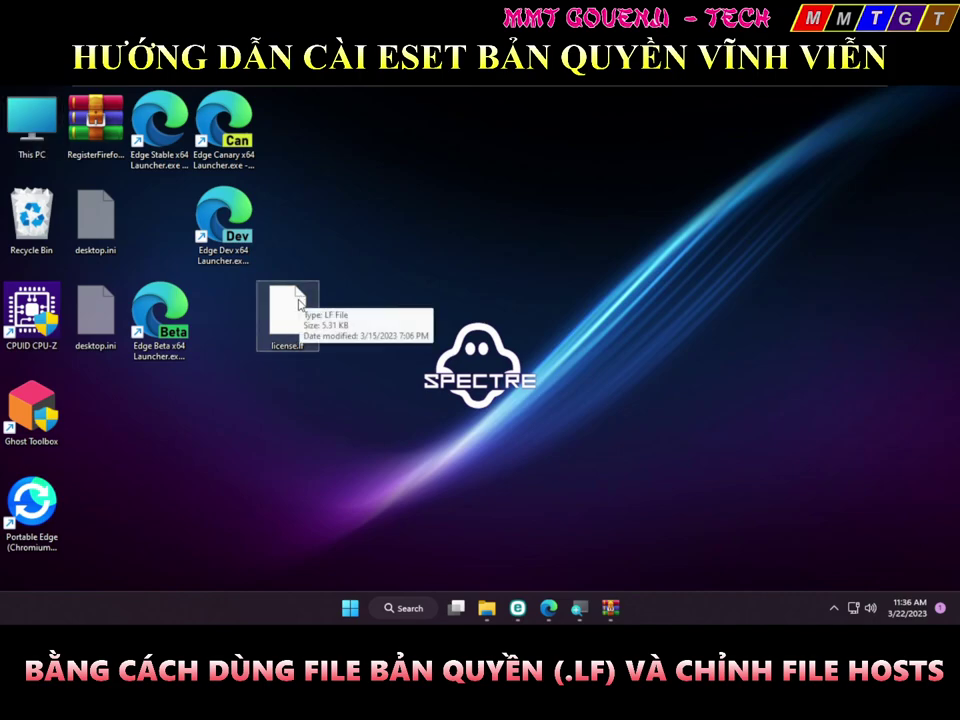
drag(301, 300, 248, 294)
key(super+d)
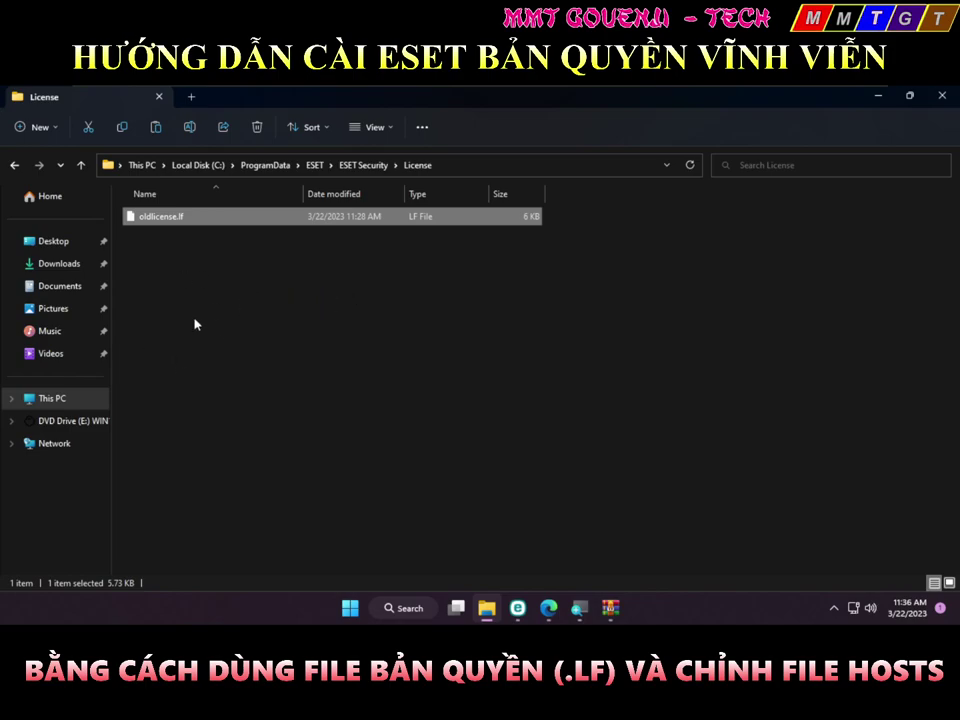
click(177, 240)
click(202, 242)
click(198, 245)
click(188, 239)
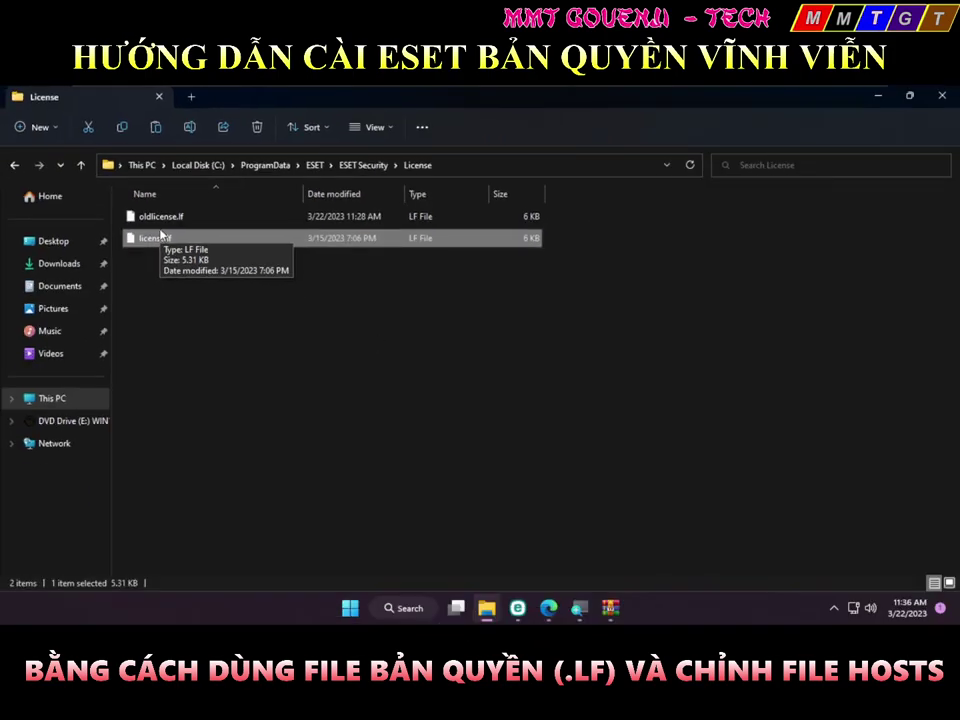
click(280, 260)
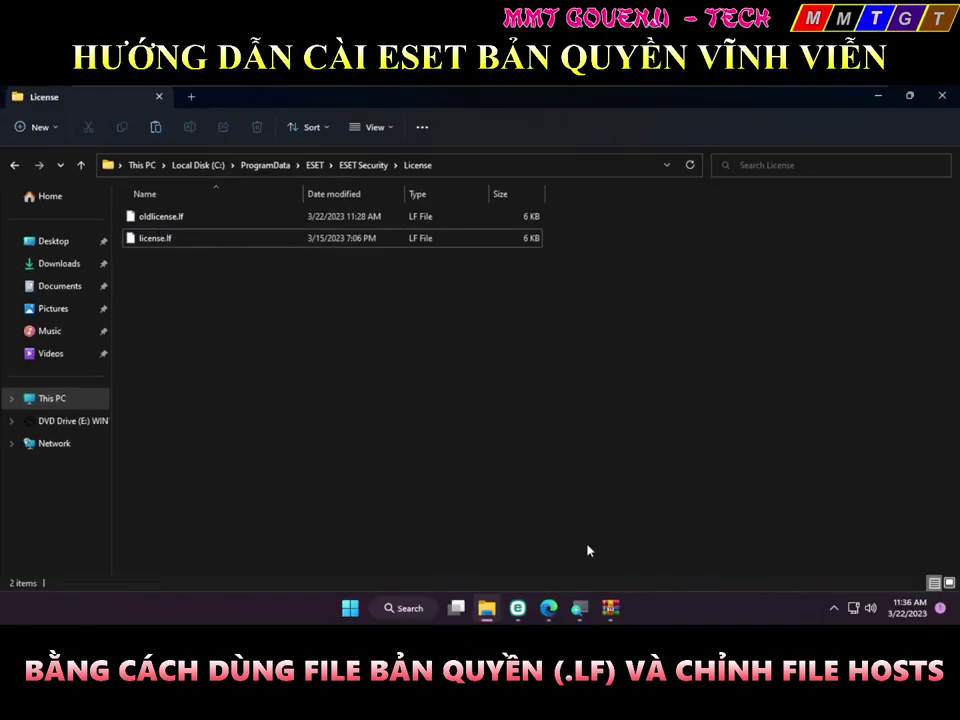
Open ESET Smart Security Premium, go to Setup > Advanced setup, and expand Detection engine Exclusions
click(519, 610)
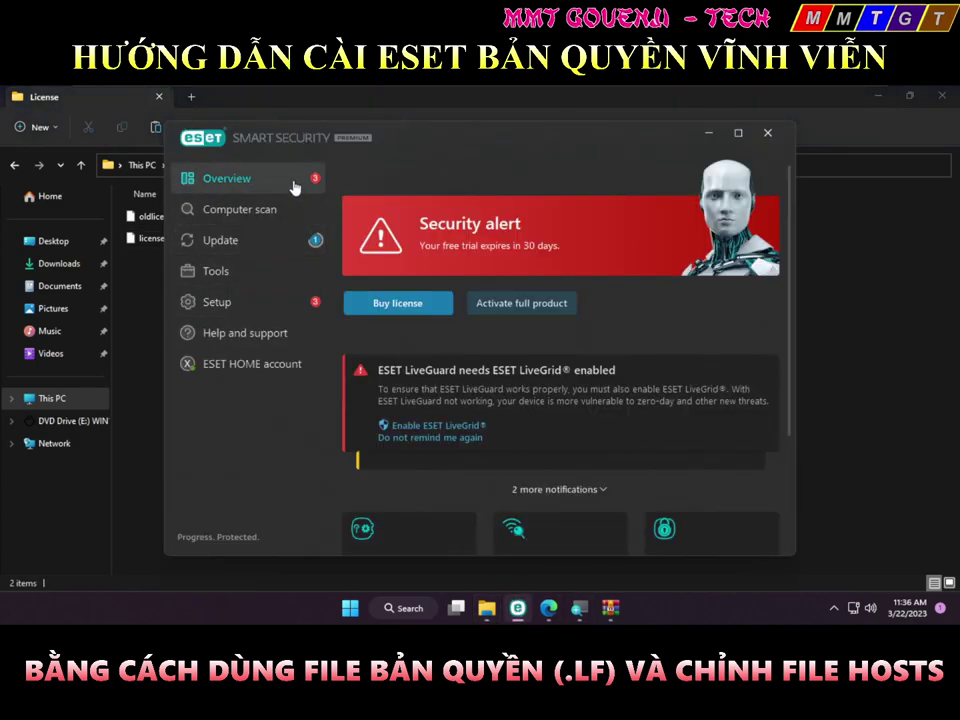
click(264, 301)
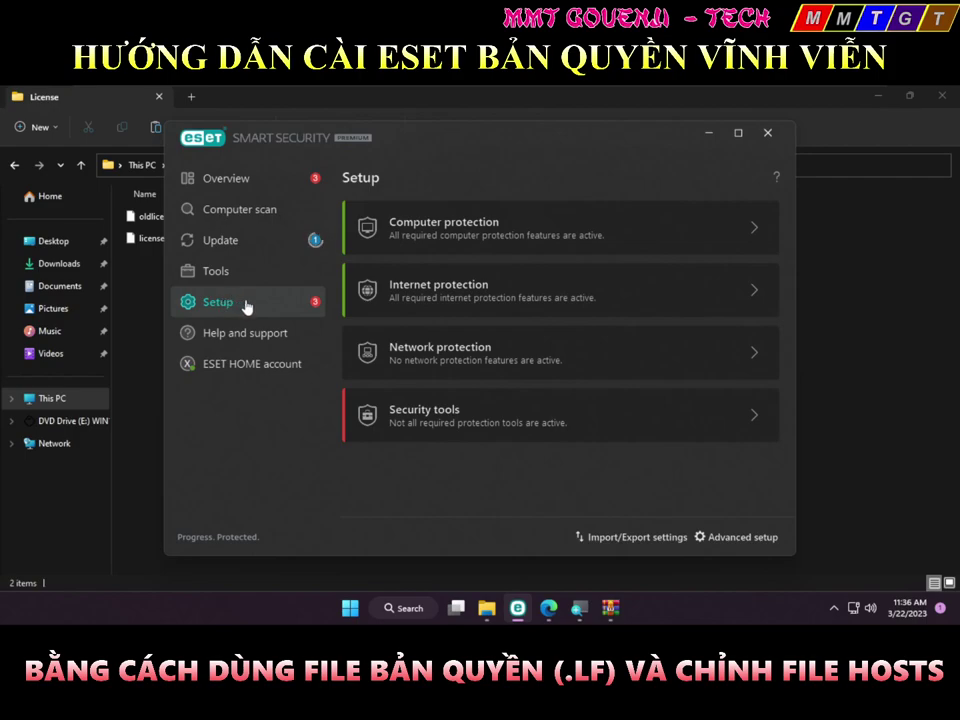
click(737, 536)
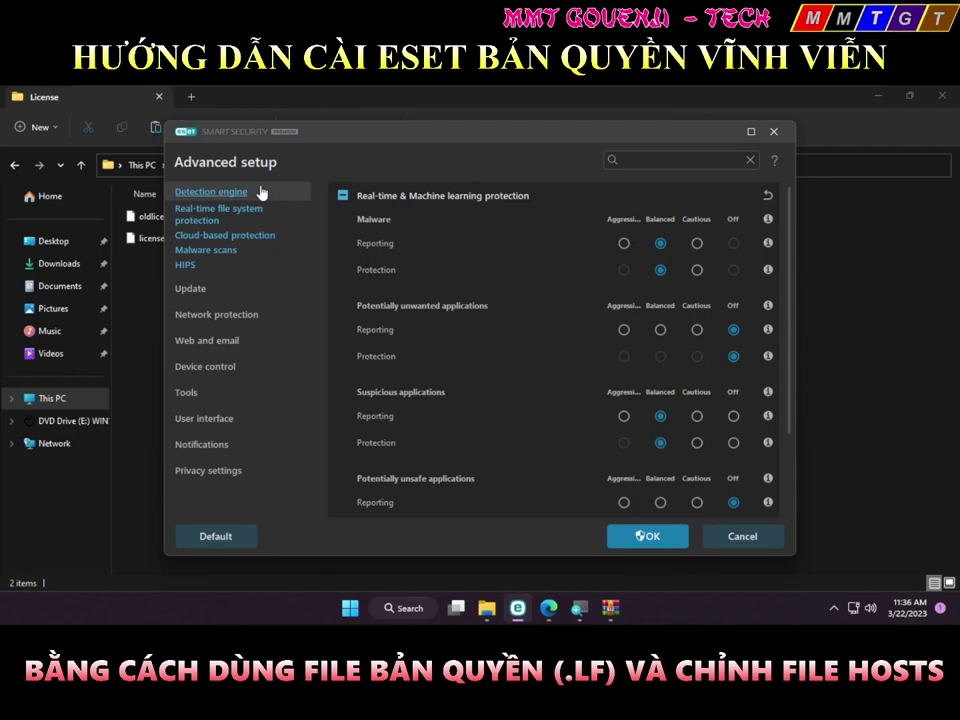
scroll(567, 313, down, 3)
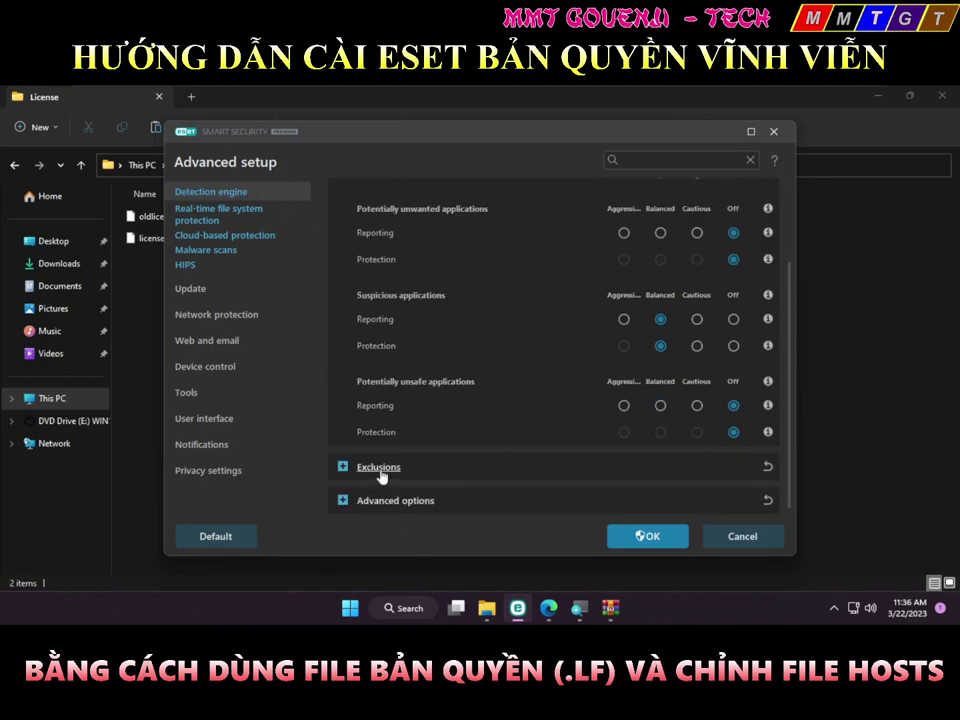
click(380, 470)
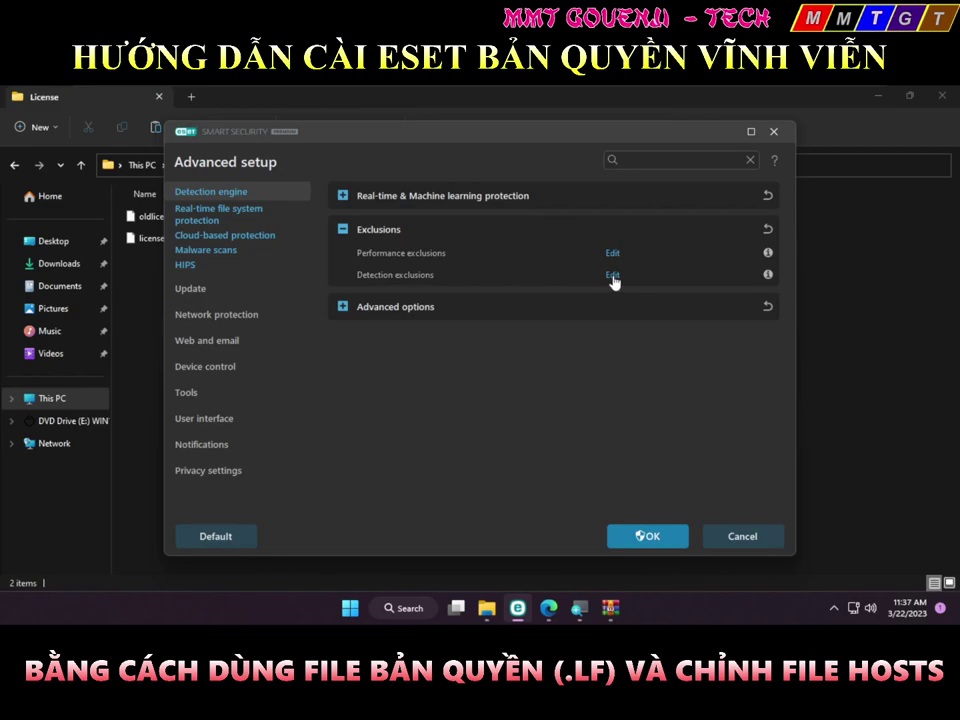
Add a new detection exclusion with the path C:\Windows\system32\drivers\etc\hosts
click(612, 276)
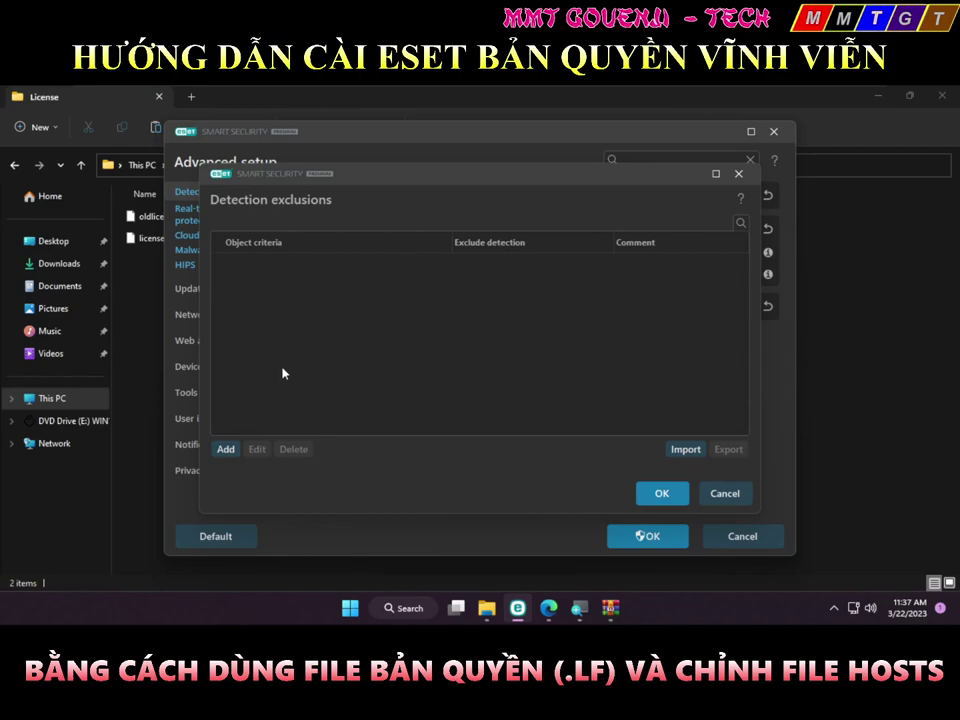
click(226, 450)
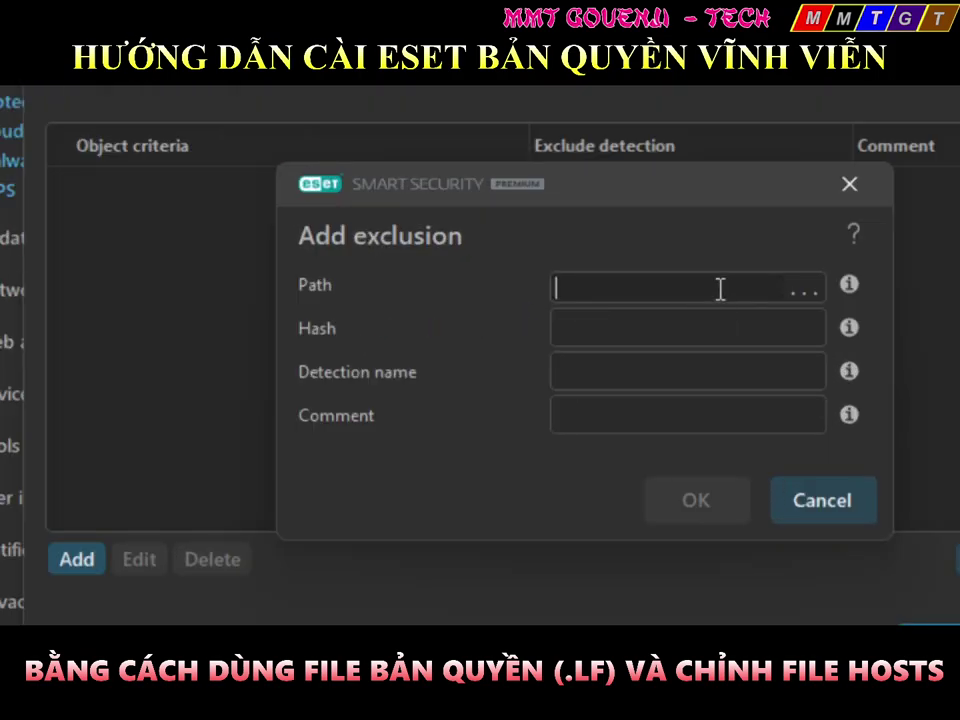
text(c)
key(BackSpace)
text(C:)
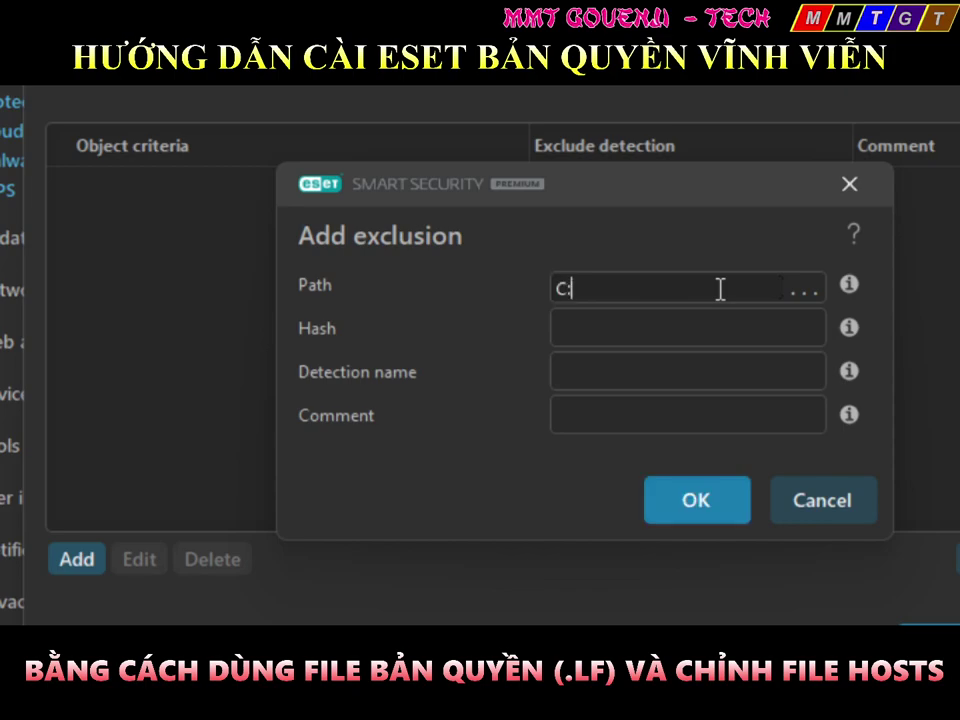
text(\Wio)
key(BackSpace)
key(BackSpace)
text(indow)
key(BackSpace)
key(BackSpace)
key(BackSpace)
key(BackSpace)
key(BackSpace)
key(BackSpace)
text(Wion)
key(BackSpace)
key(BackSpace)
Browse from C:\ into Windows\System32 to pick the file for the exclusion path
text(ndows\system32)
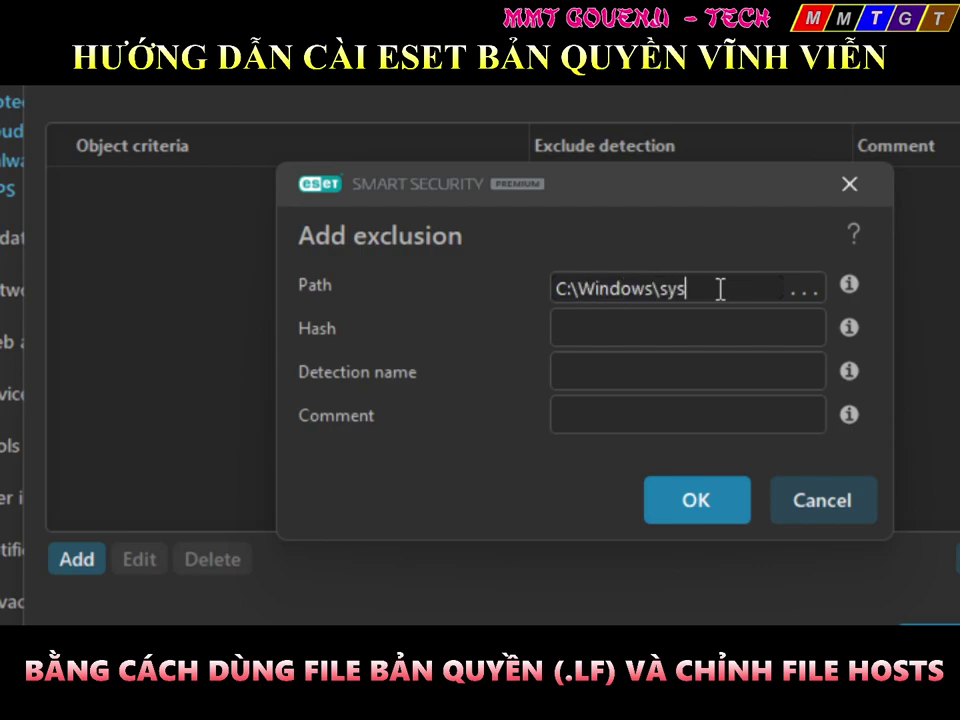
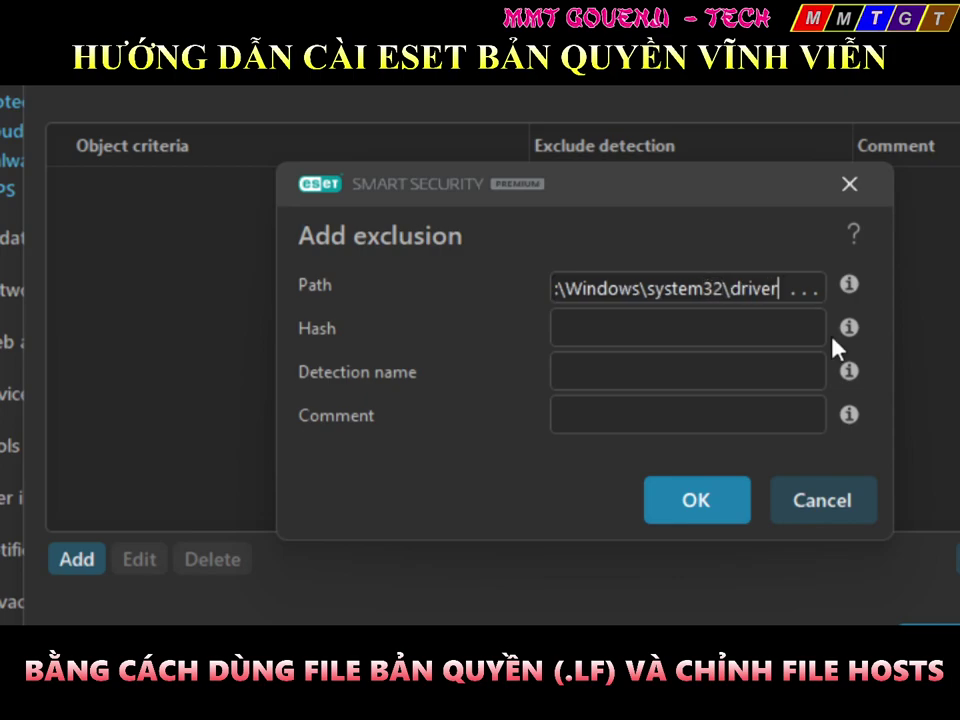
Browse from C:\ into Windows\System32 to pick the file for the exclusion path
text(tc\hosts)
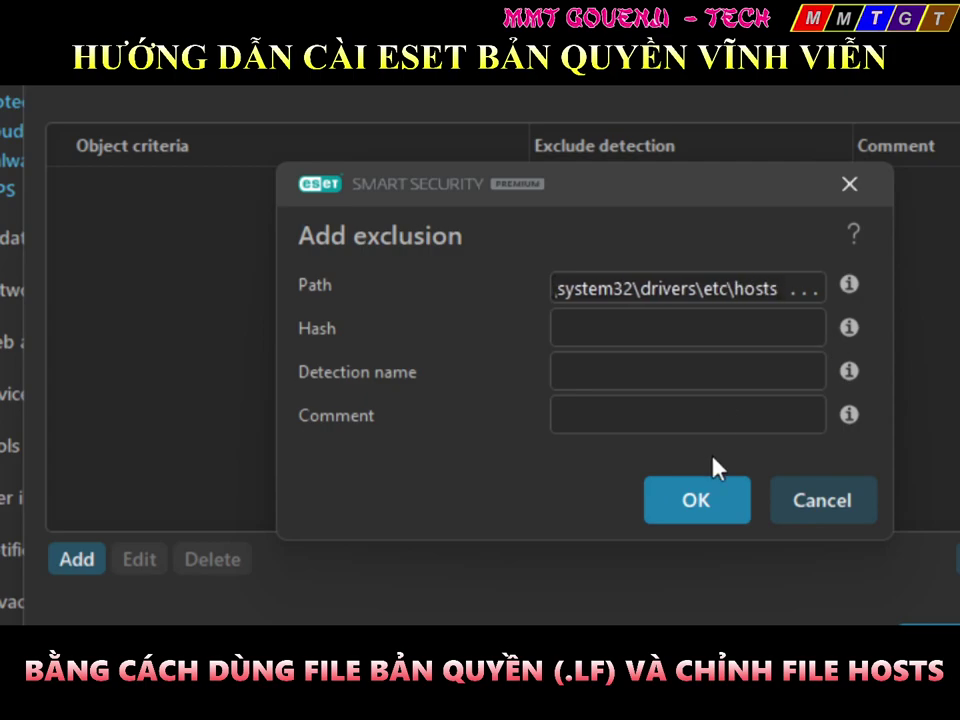
click(806, 291)
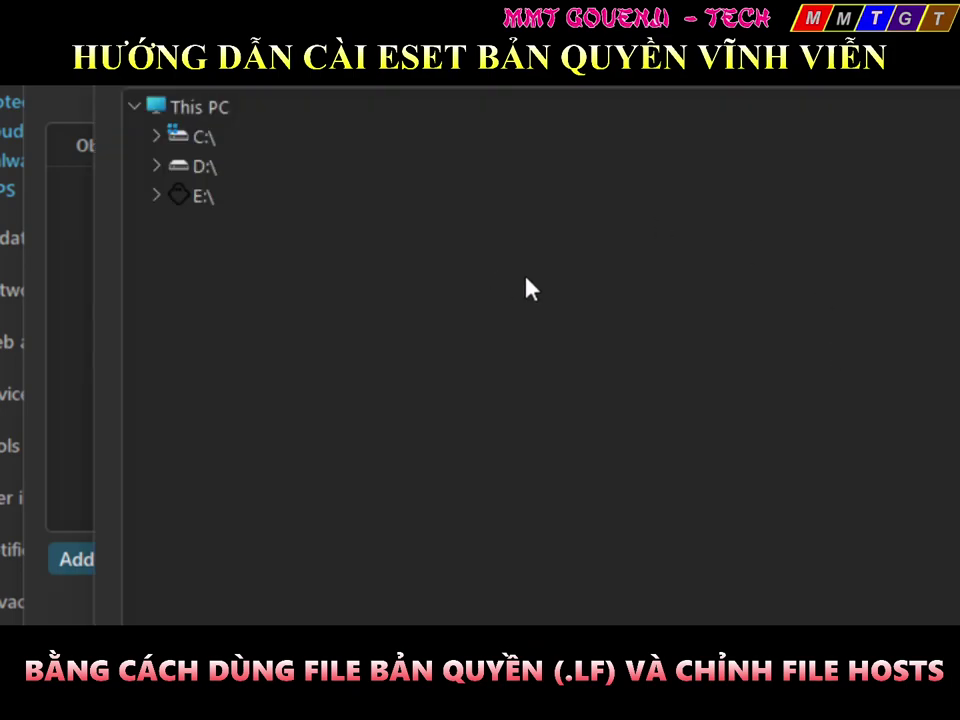
double_click(180, 138)
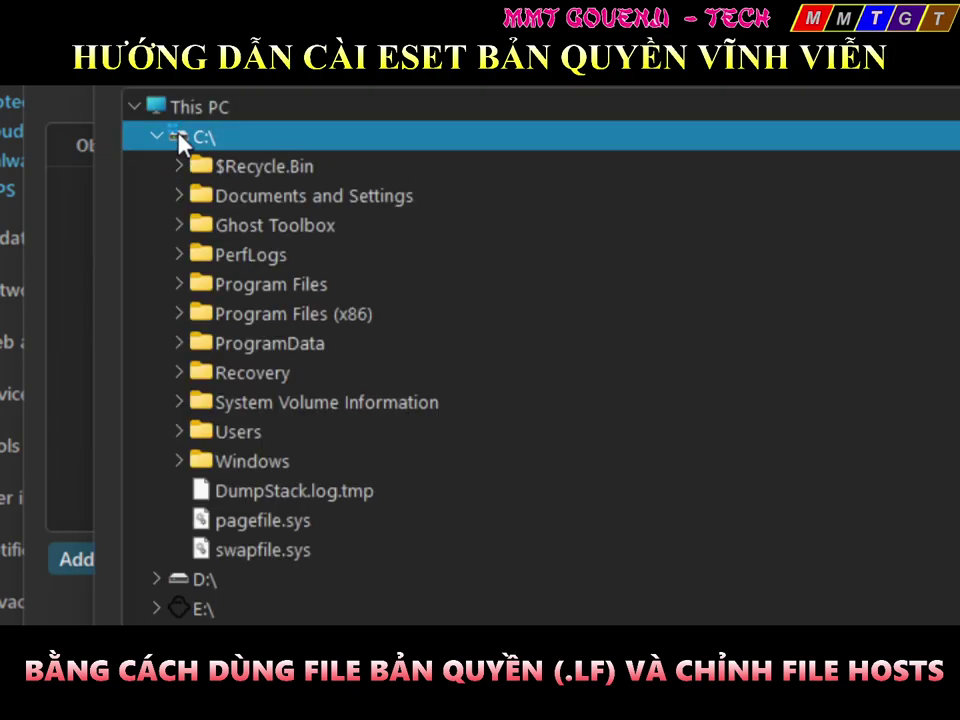
click(258, 466)
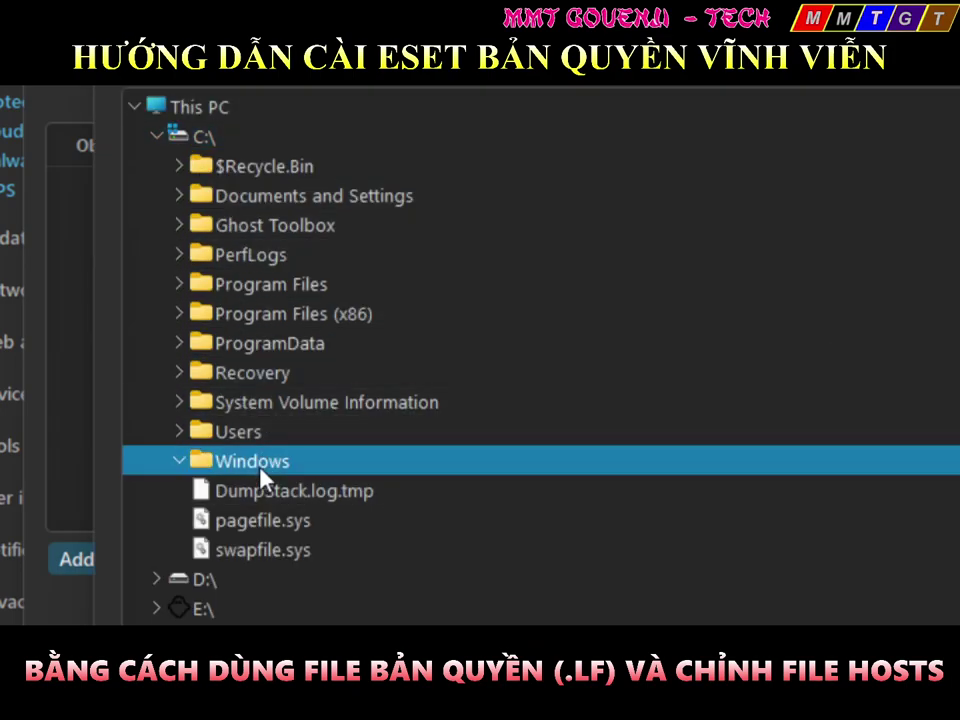
double_click(258, 464)
scroll(270, 464, down, 8)
scroll(268, 462, down, 18)
scroll(268, 456, down, 2)
scroll(272, 456, up, 2)
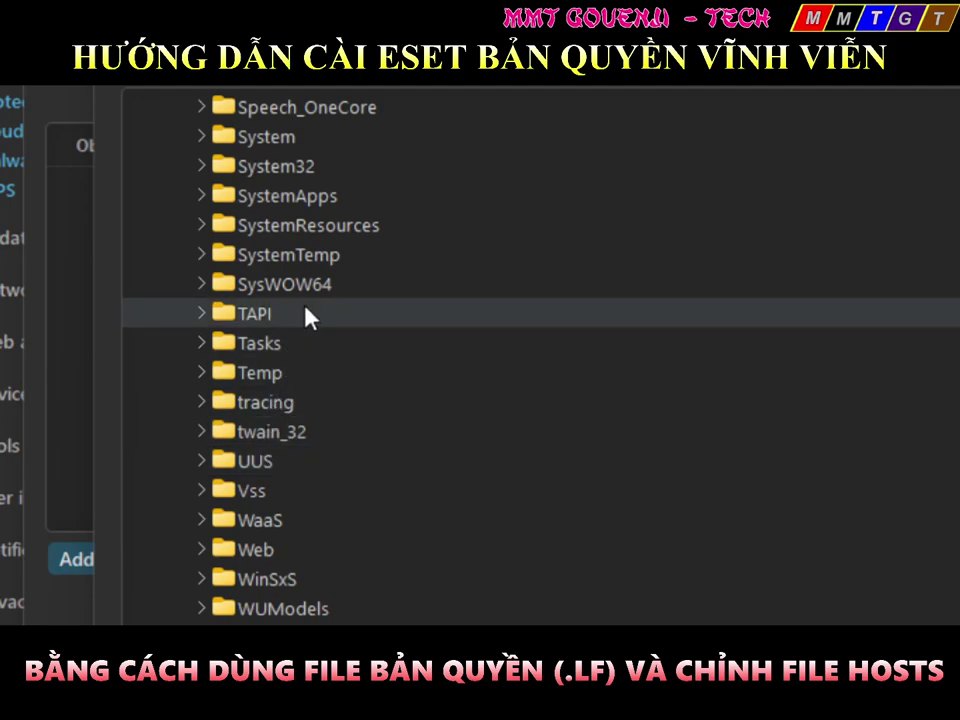
double_click(300, 170)
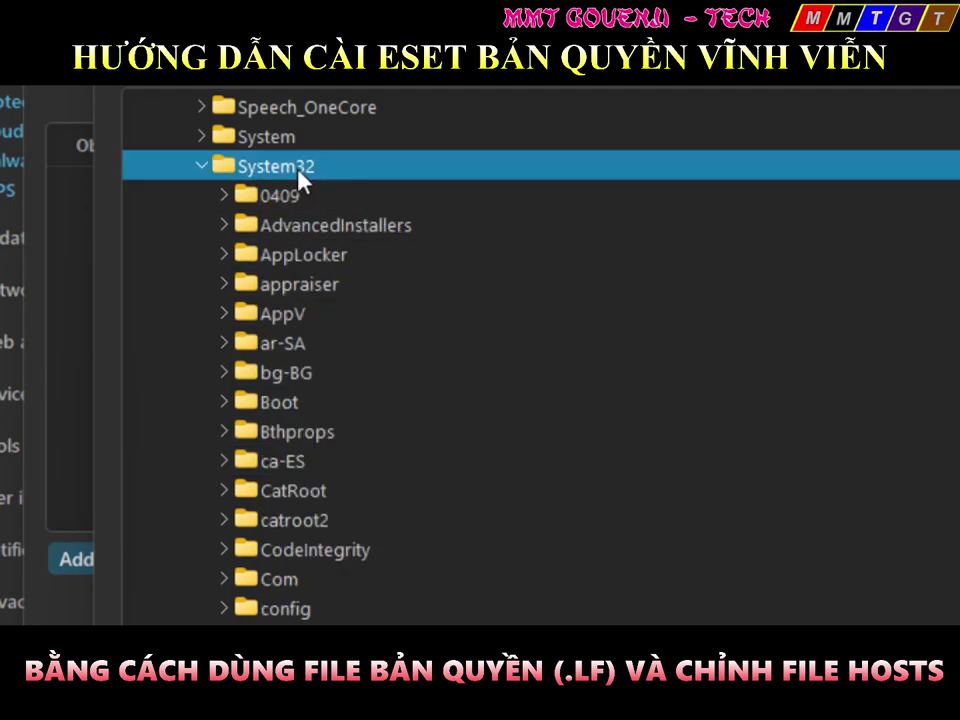
scroll(295, 465, down, 1)
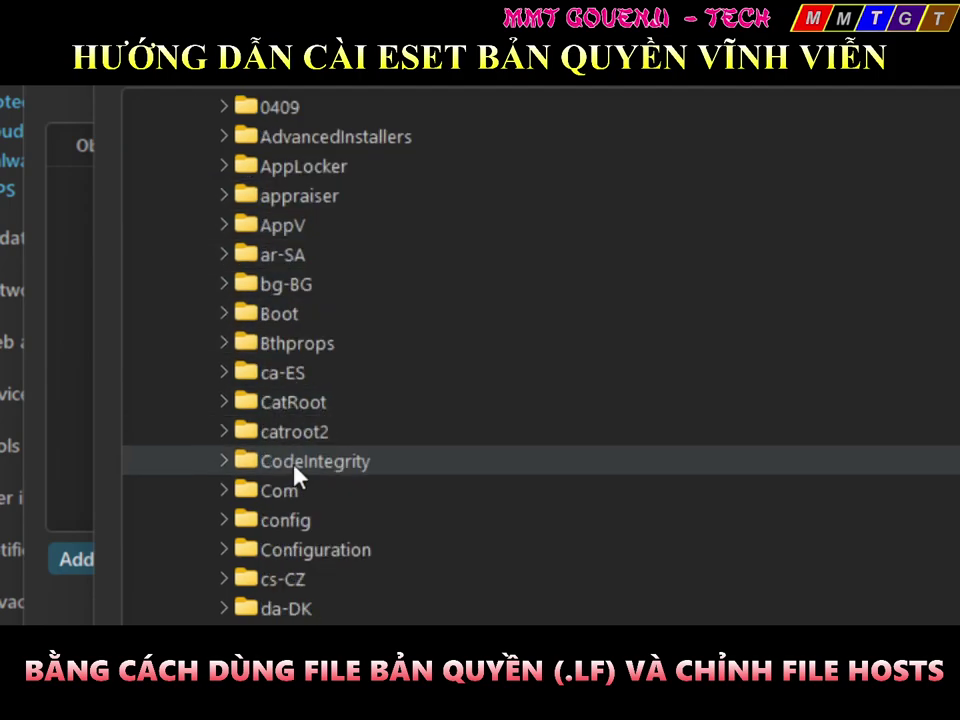
scroll(298, 560, down, 3)
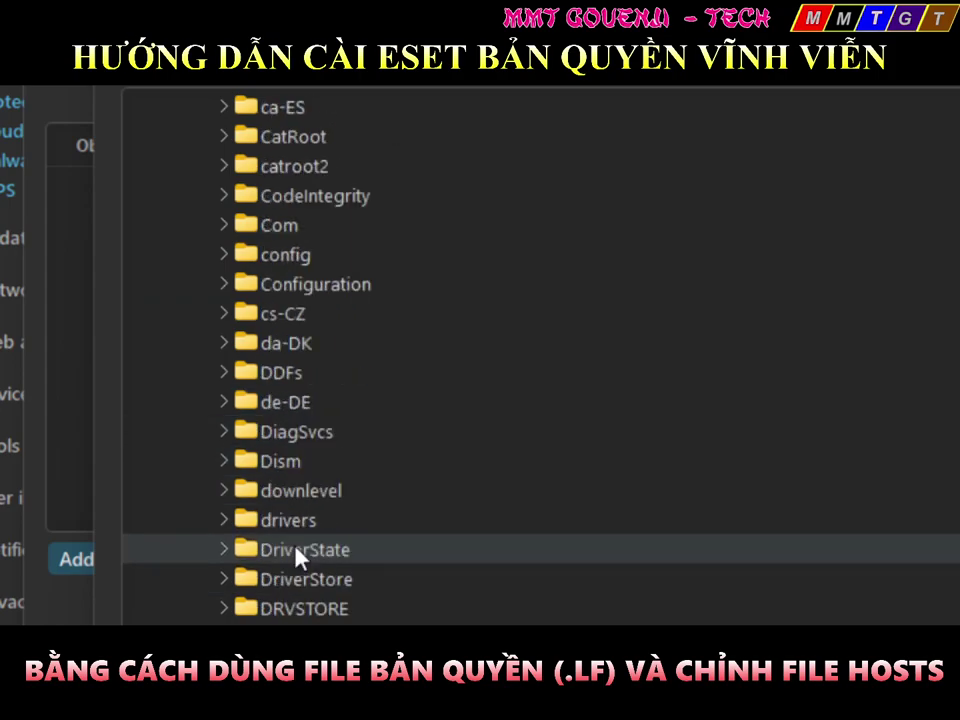
Select drivers\etc\hosts as the exclusion path and confirm it through all dialogs
double_click(292, 526)
scroll(292, 535, down, 2)
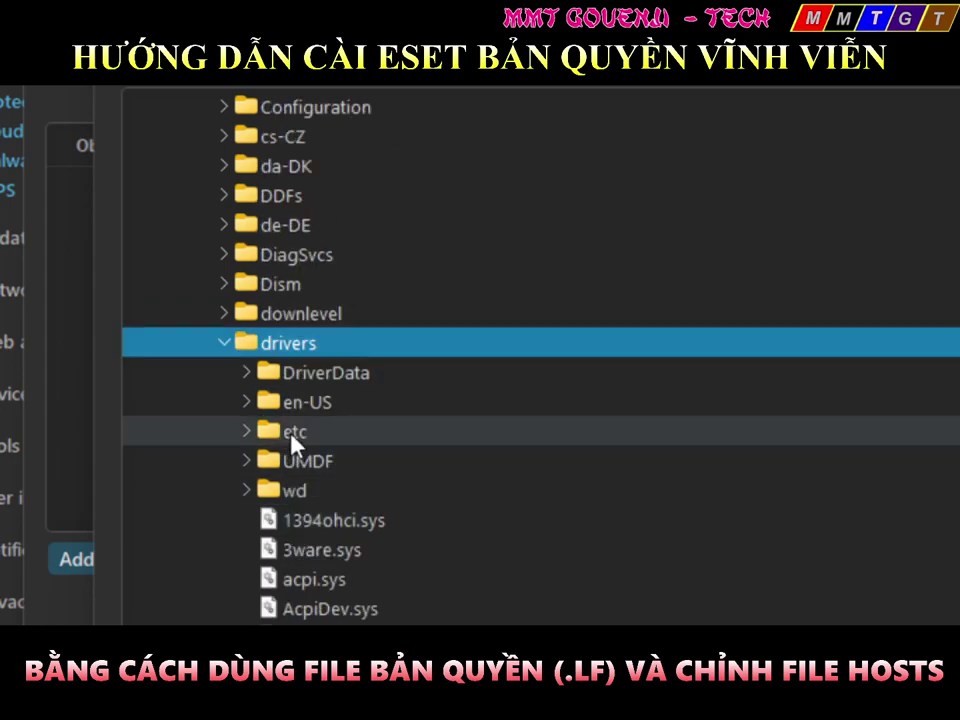
double_click(291, 433)
click(322, 457)
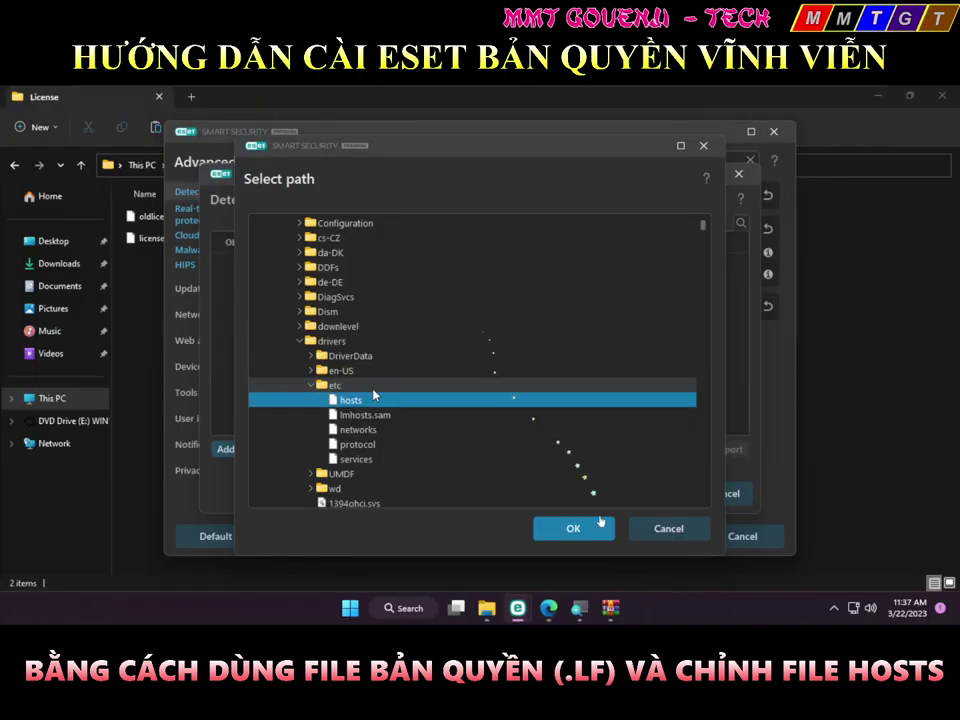
click(372, 390)
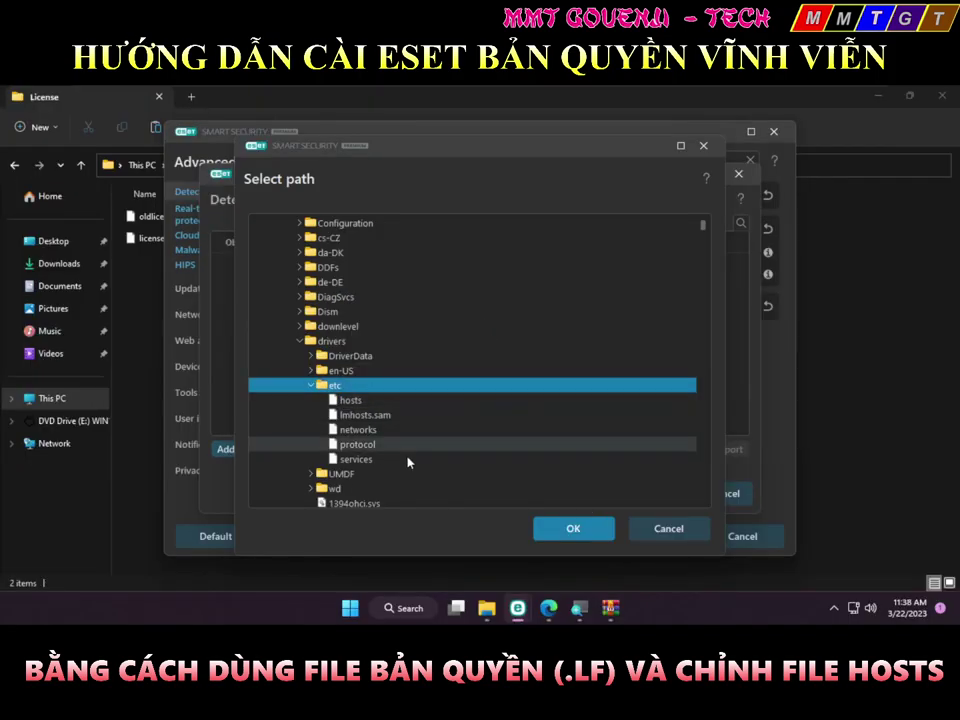
click(345, 400)
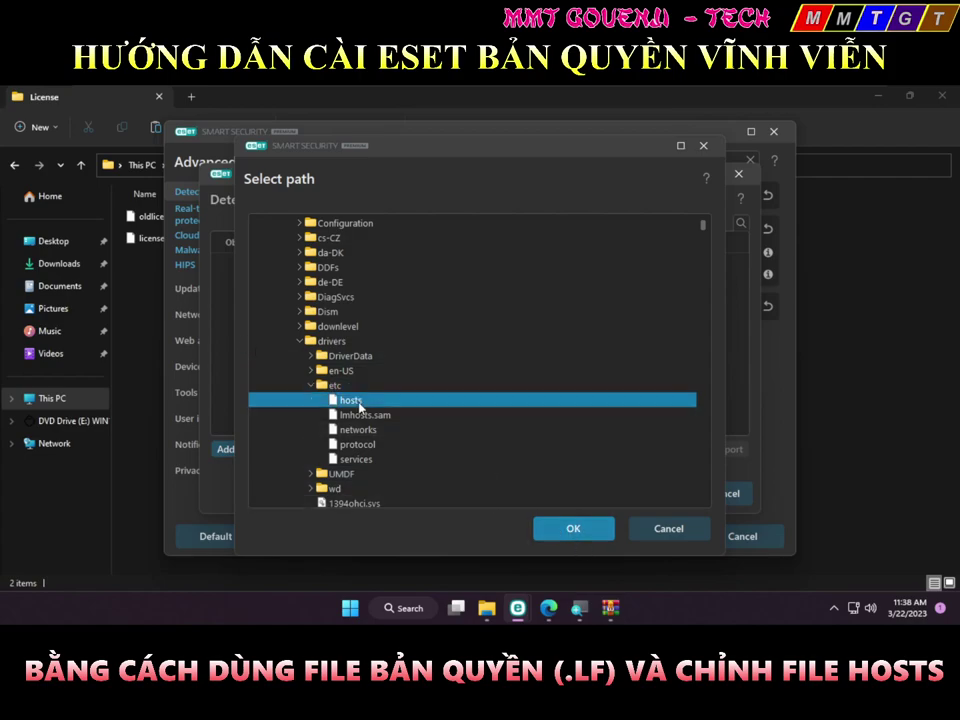
click(568, 528)
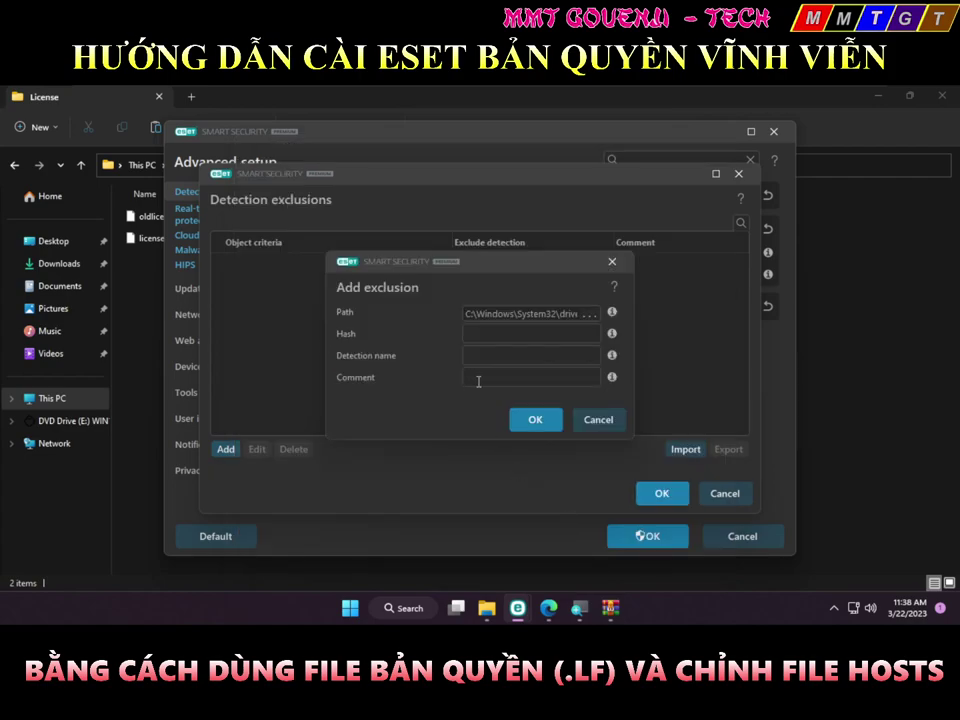
click(530, 421)
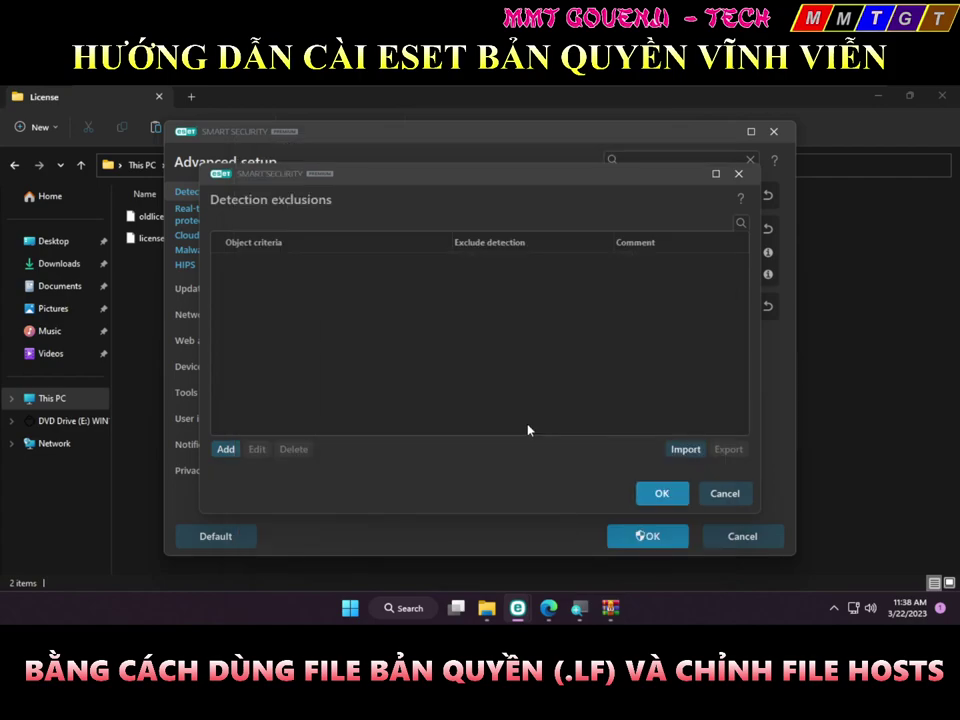
click(655, 498)
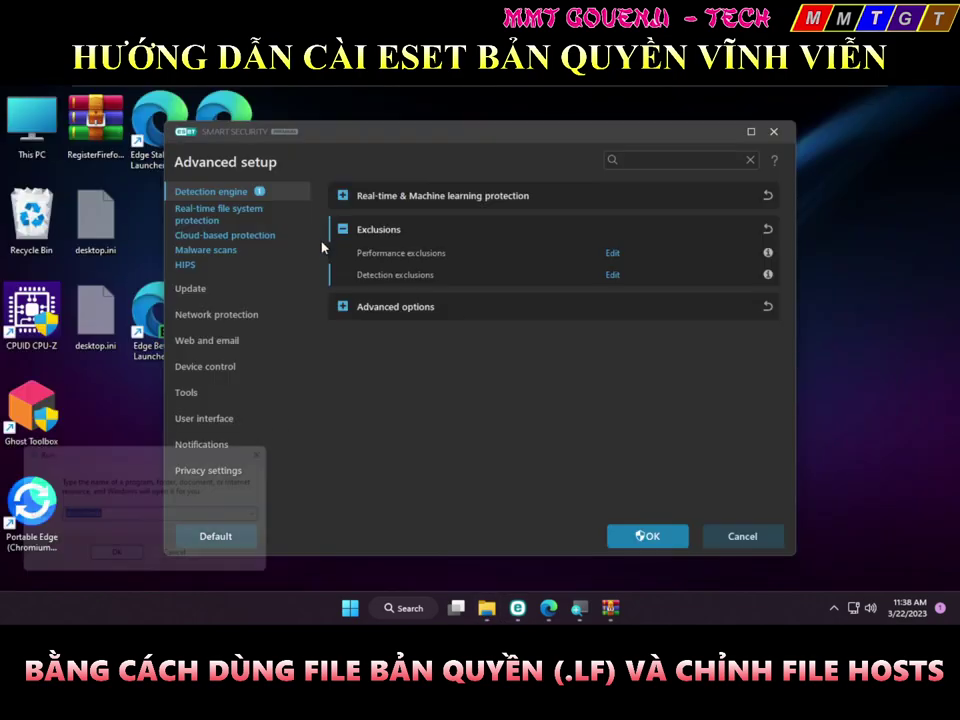
Open the C:\Windows\System32\drivers\etc folder from the Run prompt
key(super+r)
text(h)
key(BackSpace)
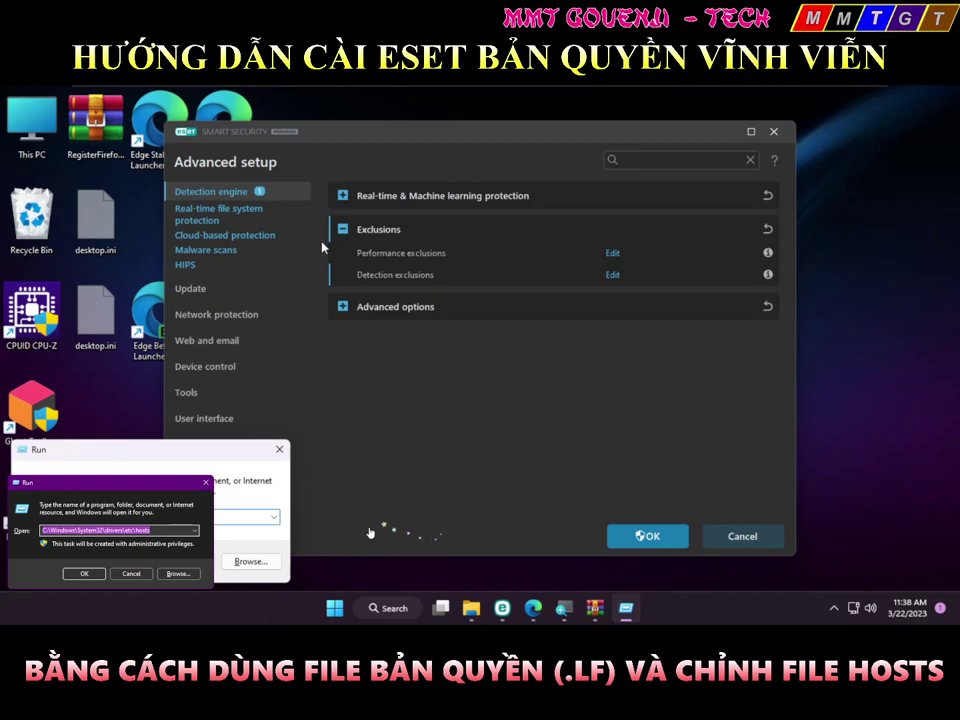
text(C:\Windows\System32\drivers\etc\hosts)
key(ctrl+shift+Left)
key(BackSpace)
key(Return)
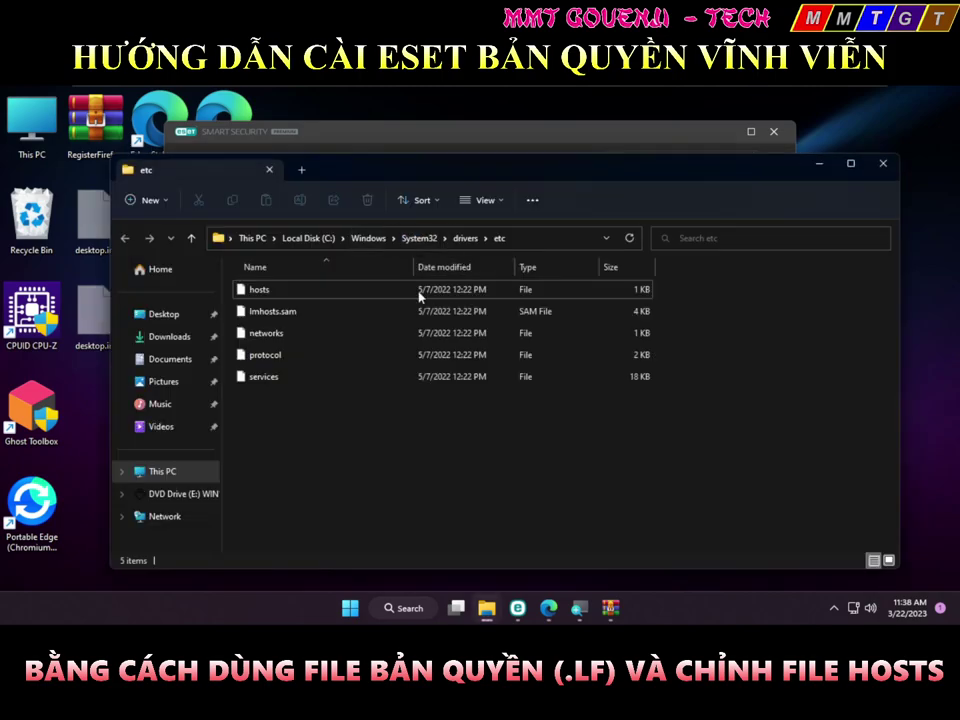
Try opening hosts with a program, cancel, and search Start for 'notepad'
click(300, 300)
double_click(291, 289)
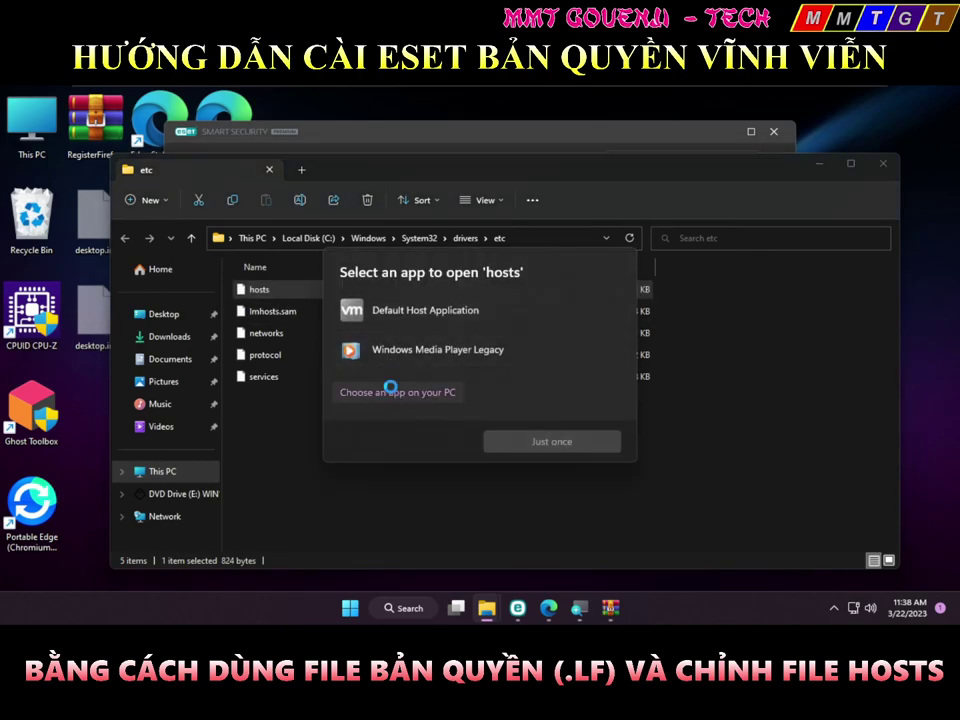
click(389, 390)
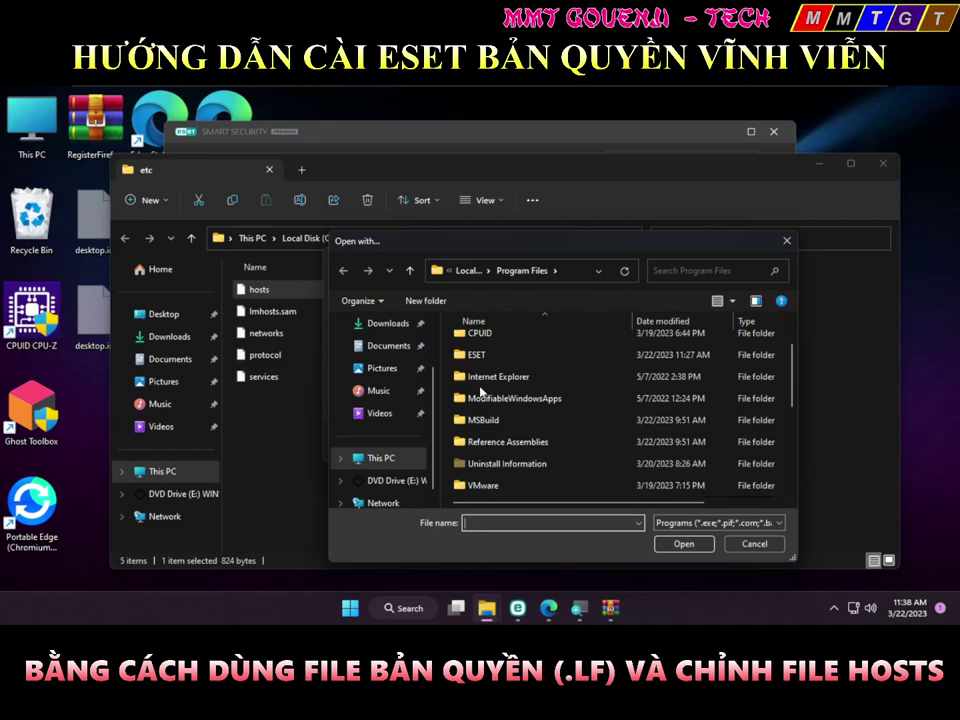
key(Escape)
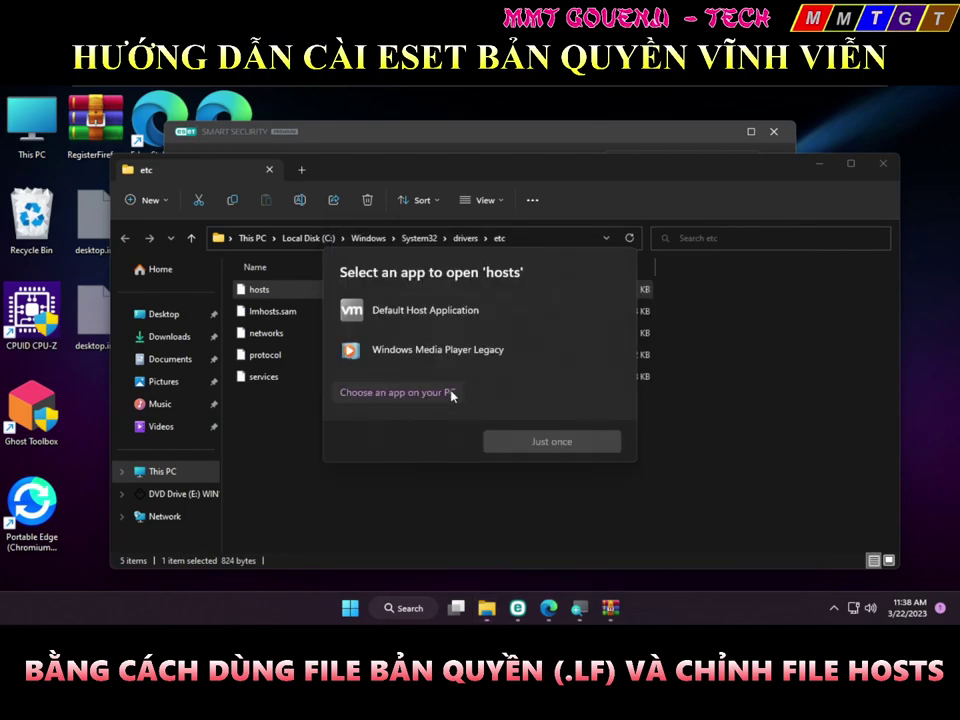
click(451, 395)
scroll(474, 396, down, 10)
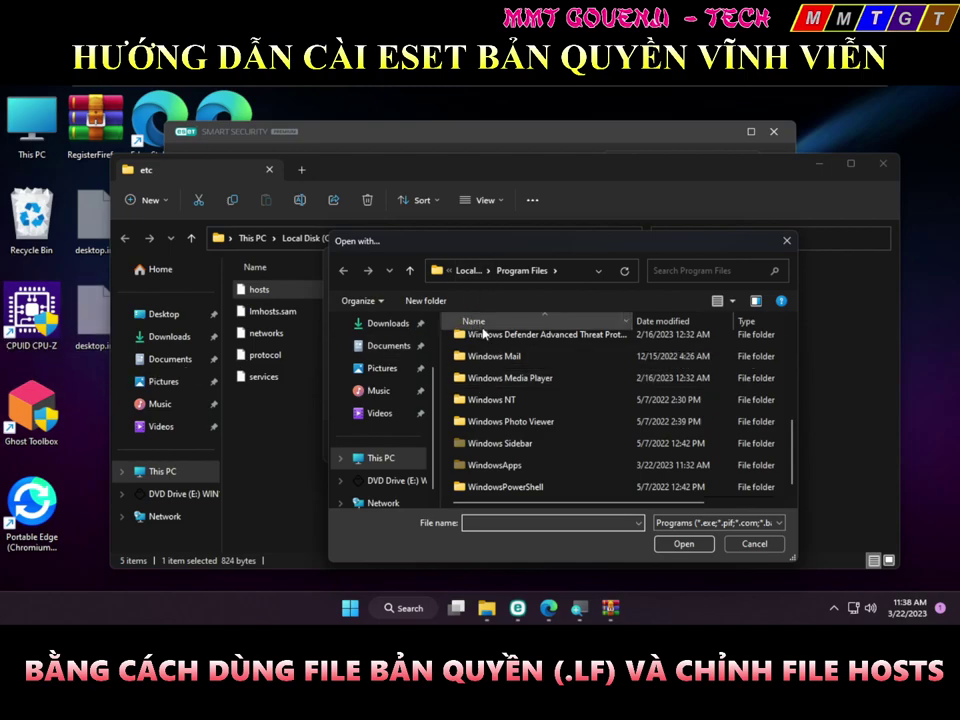
key(Escape)
key(Escape)
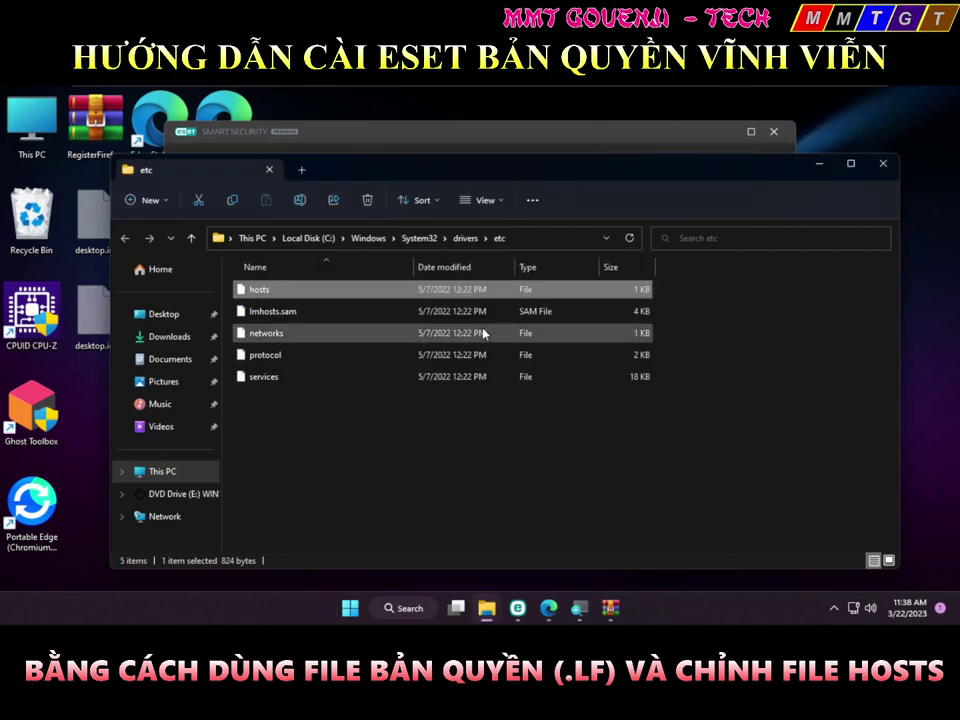
key(super)
text(notepad)
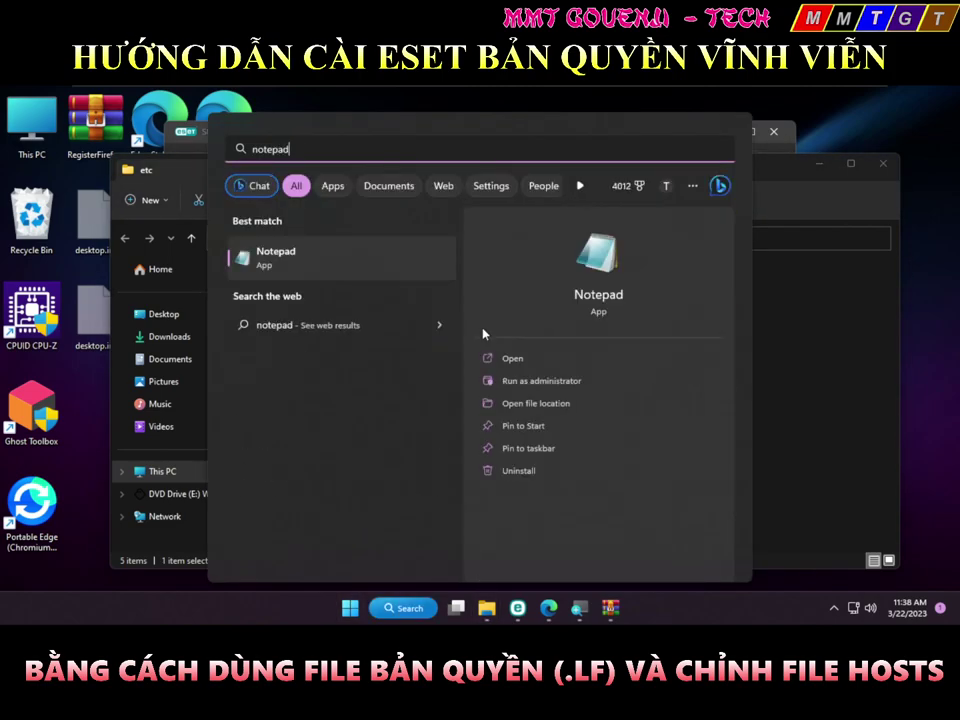
Launch Notepad, drag the etc hosts file into it, then bring up the Run prompt
key(Return)
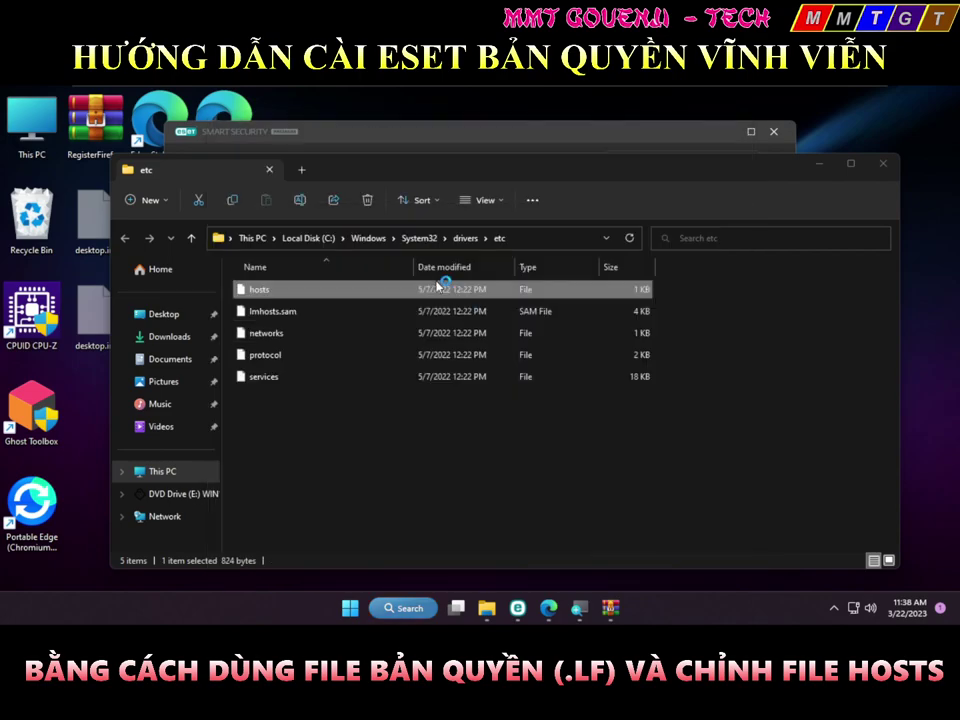
click(885, 356)
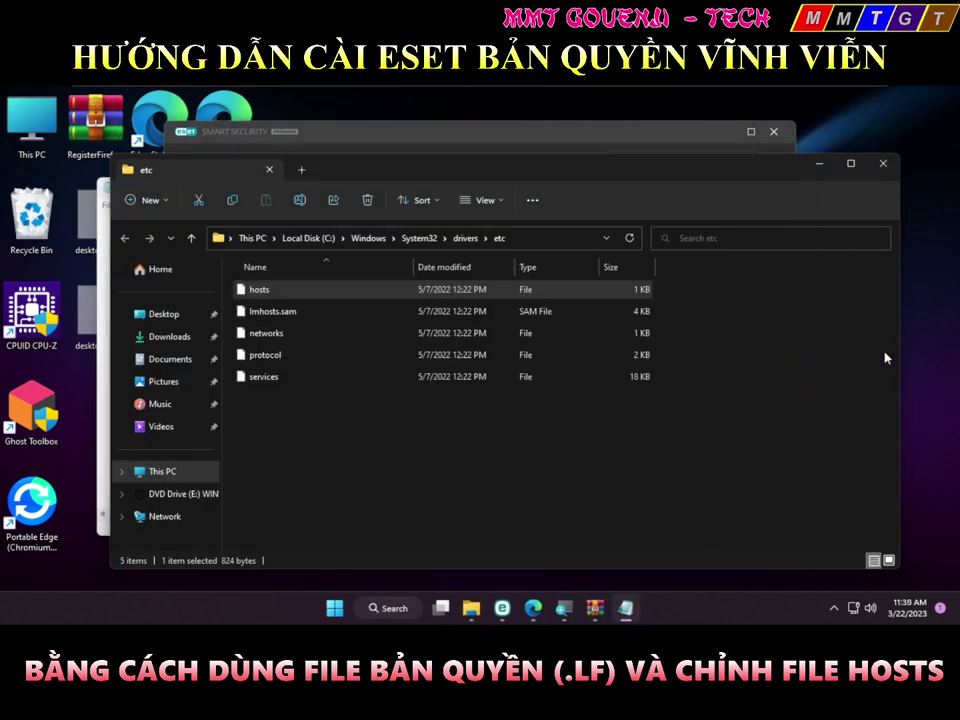
drag(247, 292, 271, 285)
key(alt+Tab)
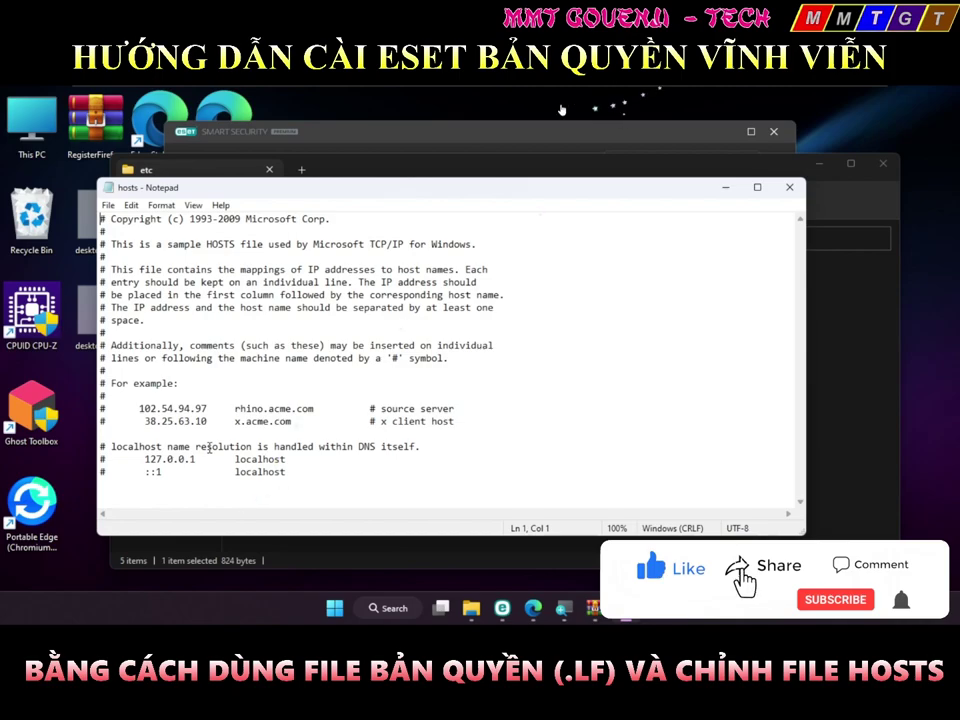
key(super+r)
Write 0.0.0.0 edf.eset.com and 0.0.0.0 expire.eset.com in a new Notepad++ document and copy them
text(notepa)
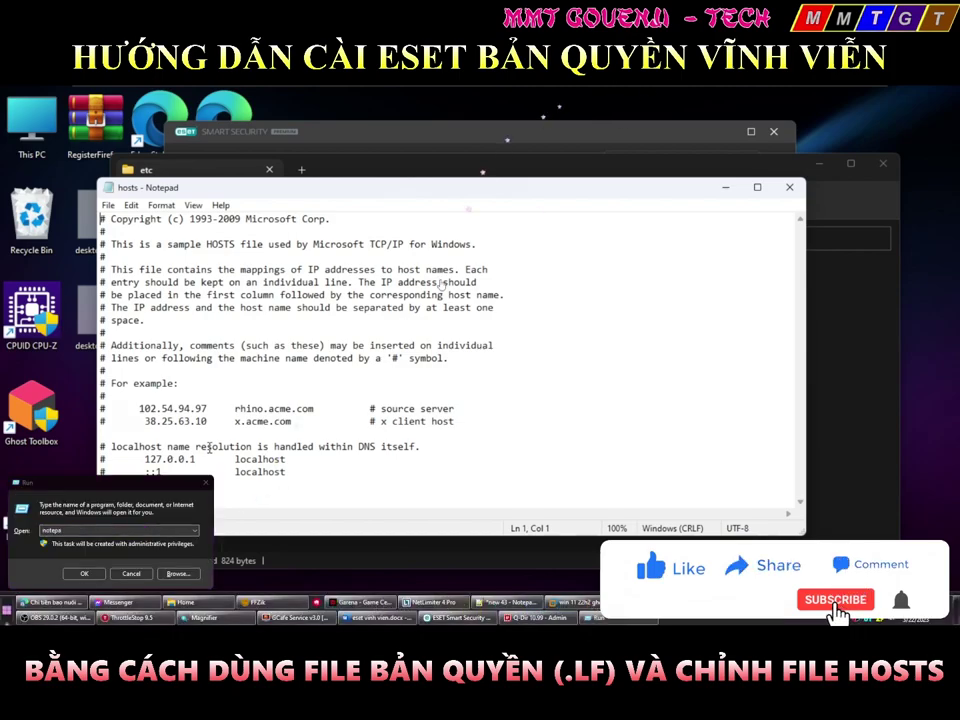
key(super)
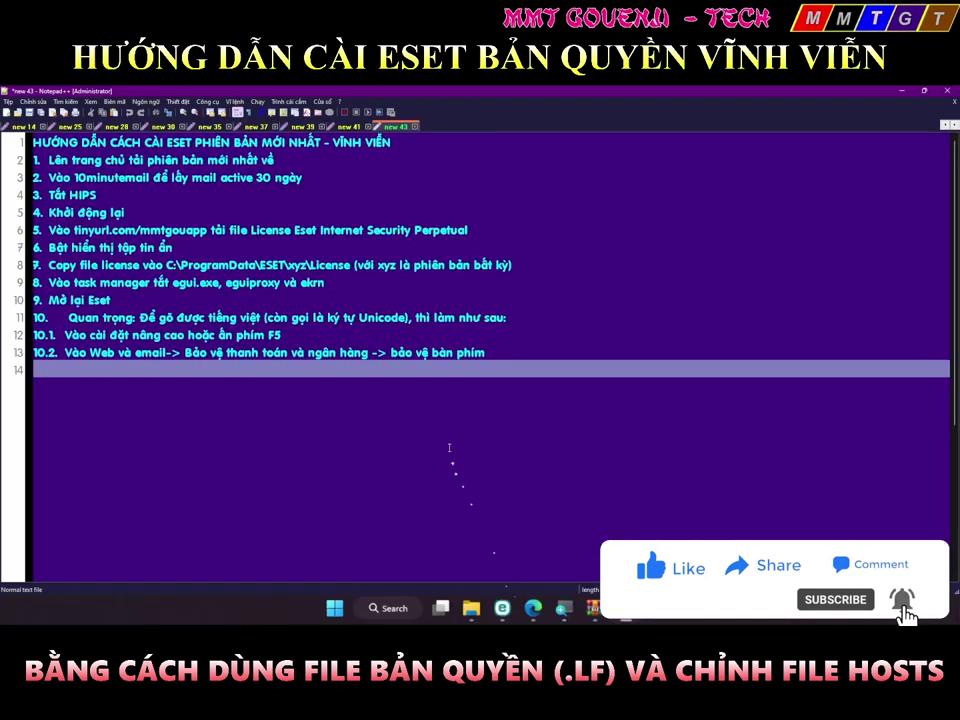
key(ctrl+n)
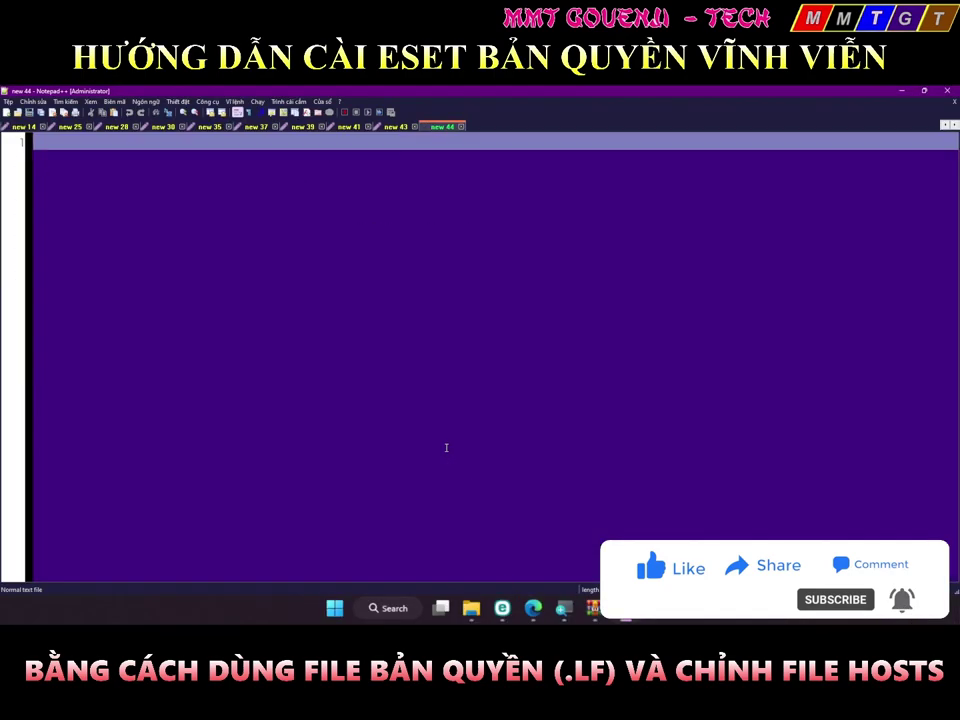
text(cmds)
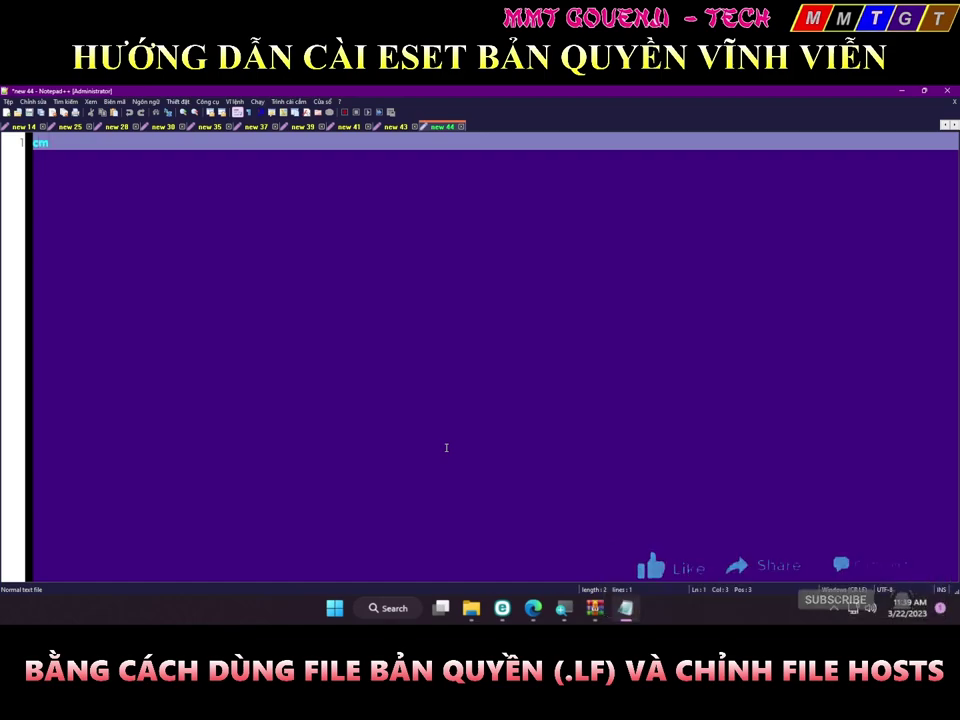
key(ctrl+v)
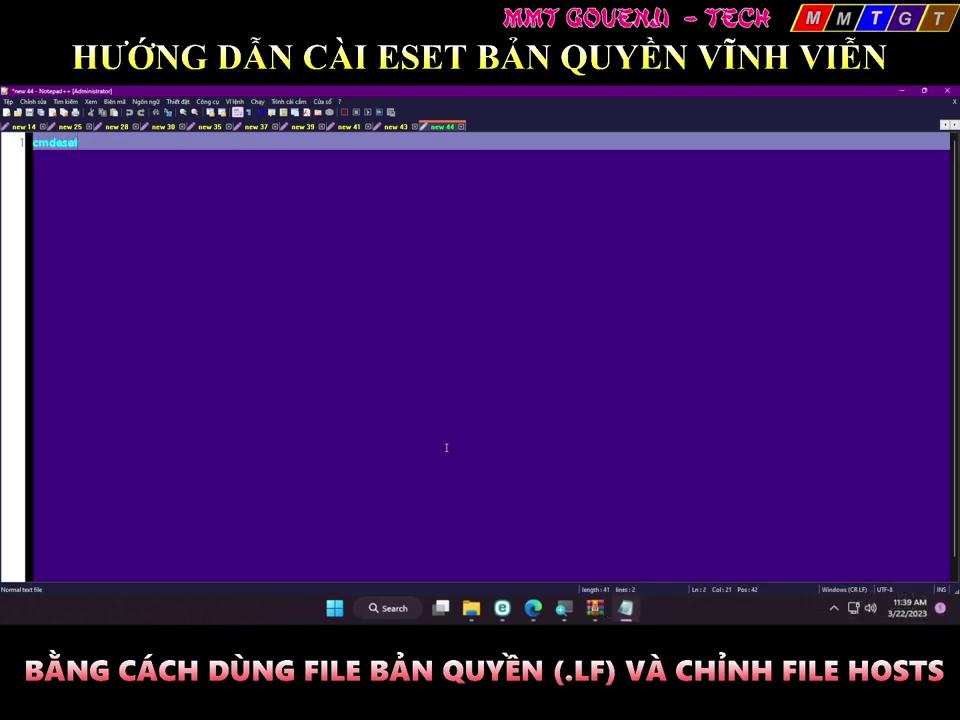
text(.com)
scroll(316, 316, up, 4)
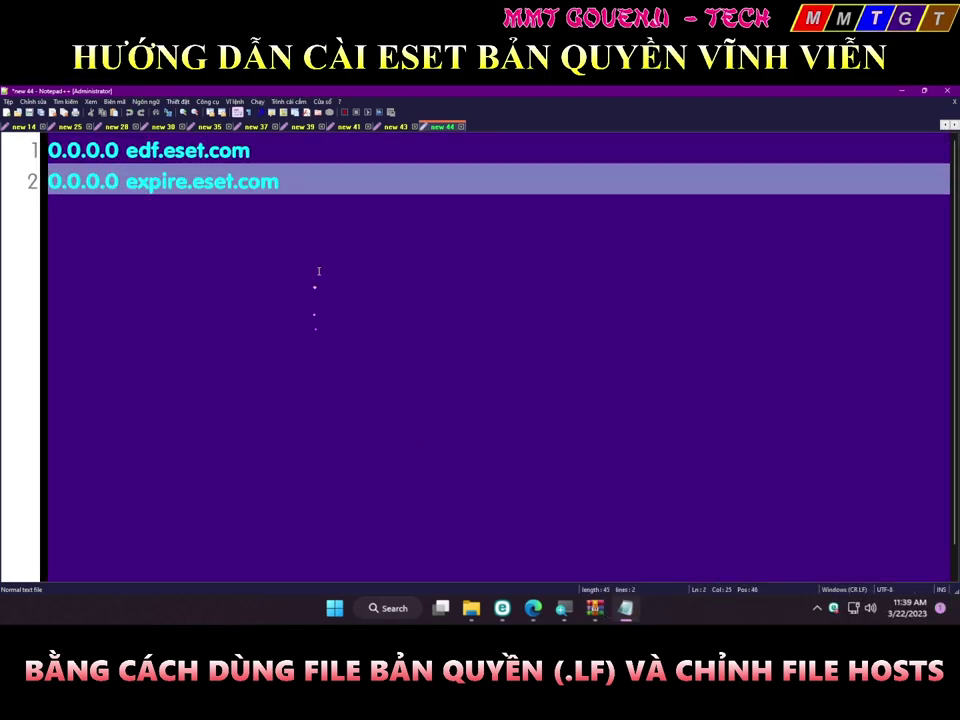
scroll(291, 212, up, 1)
key(ctrl+a)
key(ctrl+c)
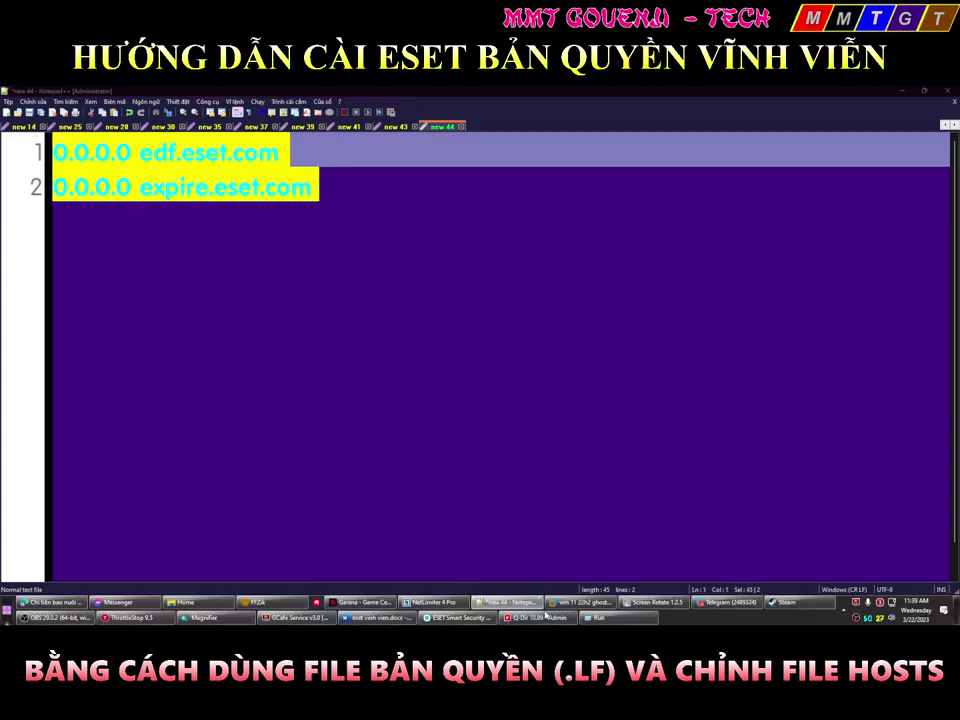
key(super)
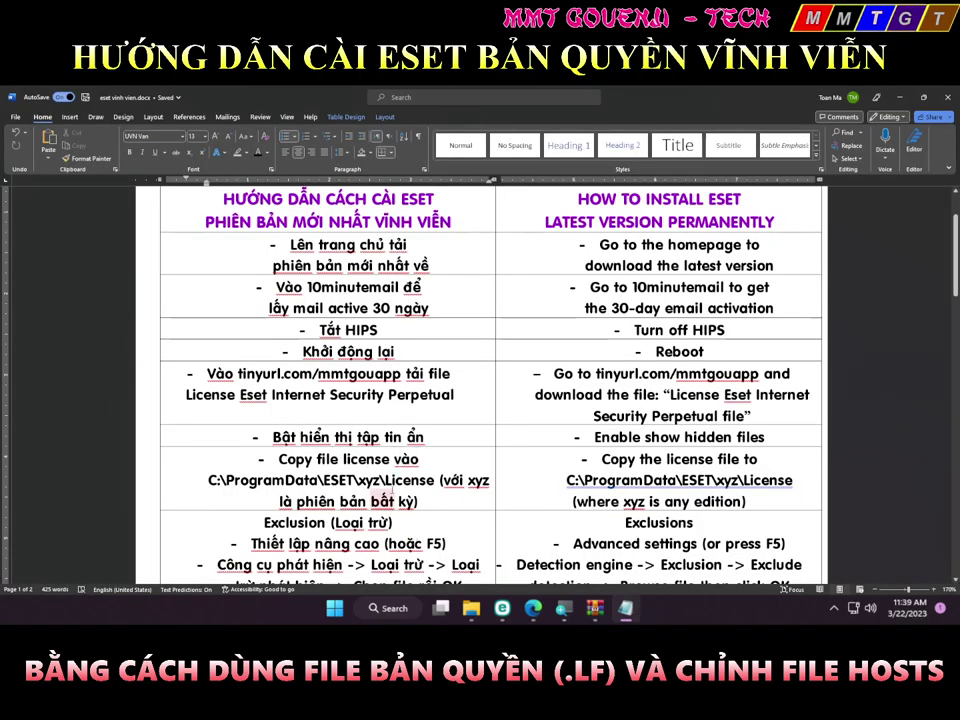
Paste the two 0.0.0.0 ESET lines on a new line after the localhost entries
scroll(339, 343, down, 3)
scroll(250, 260, down, 2)
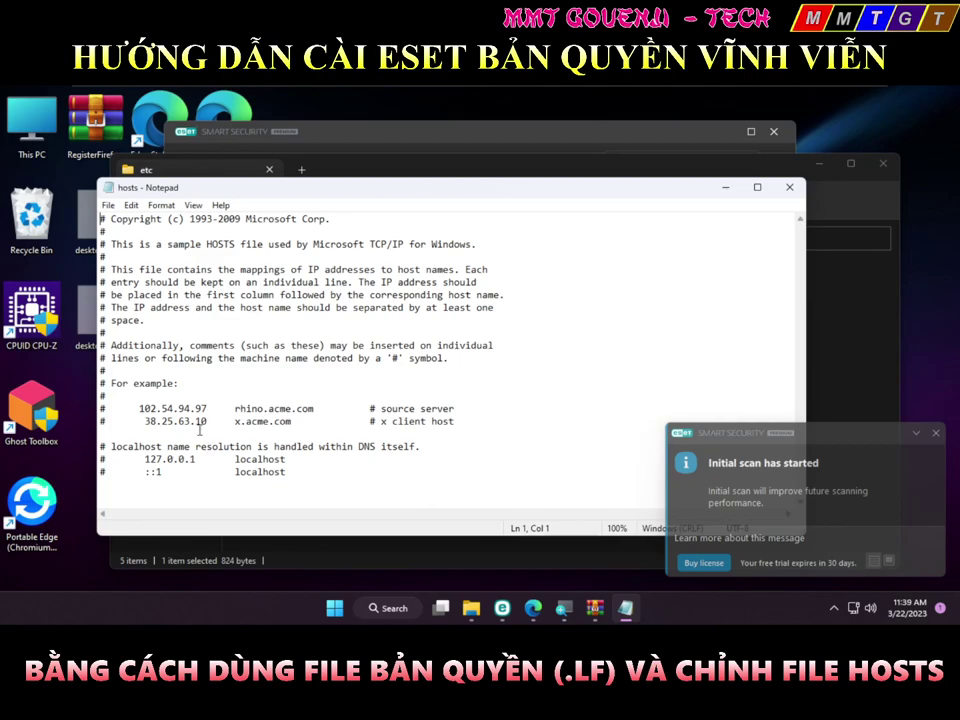
click(298, 478)
key(Return)
key(Return)
key(ctrl+v)
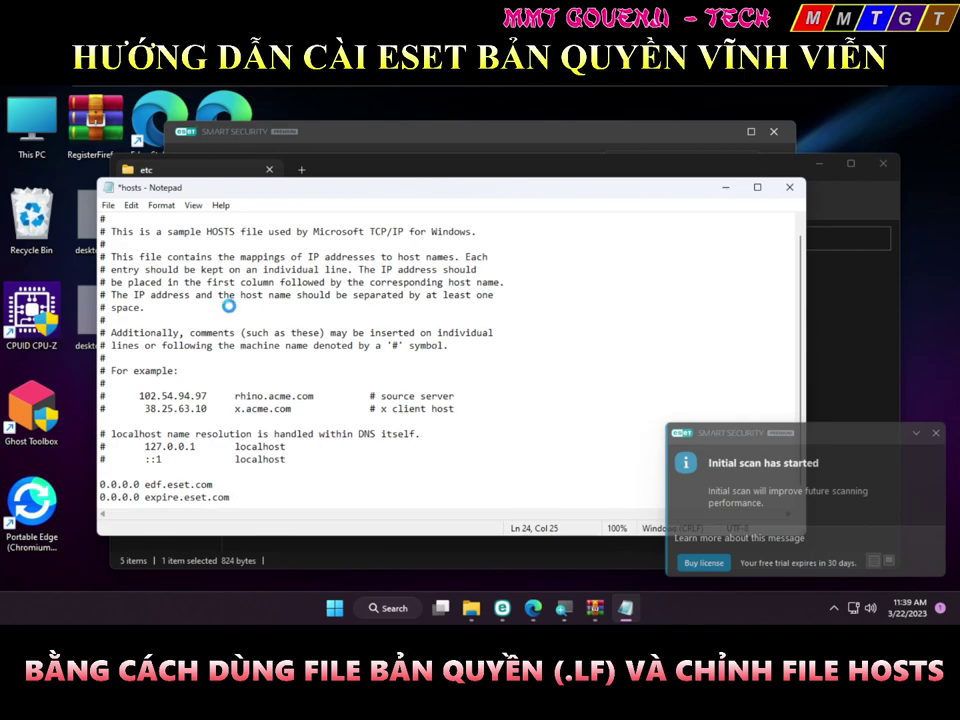
Cancel saving into etc and drag the original hosts file onto the desktop
key(ctrl+s)
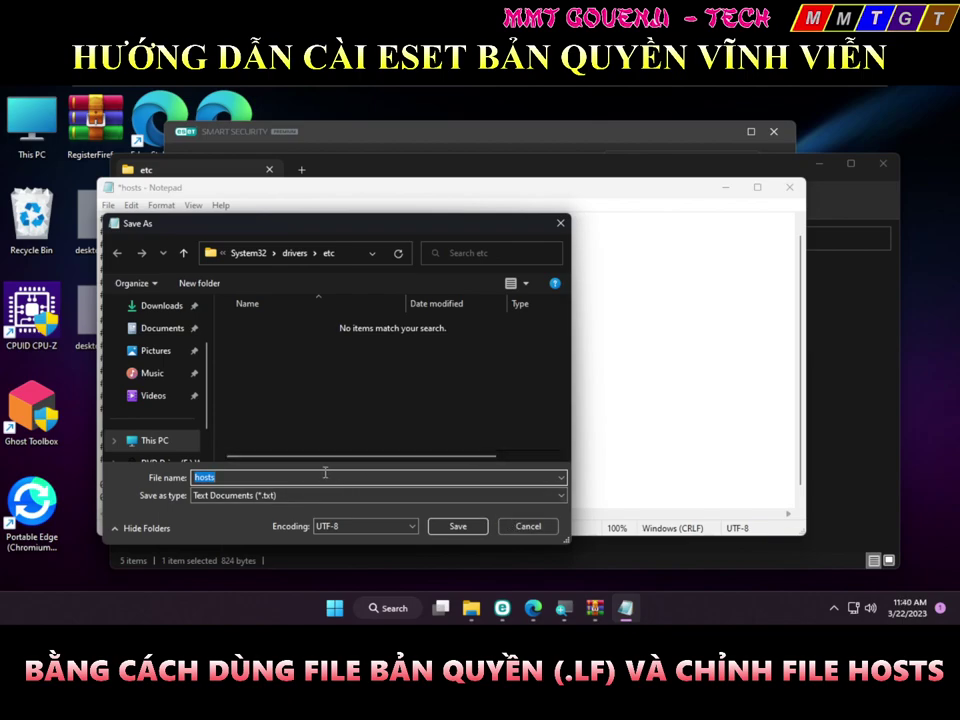
click(549, 527)
click(150, 168)
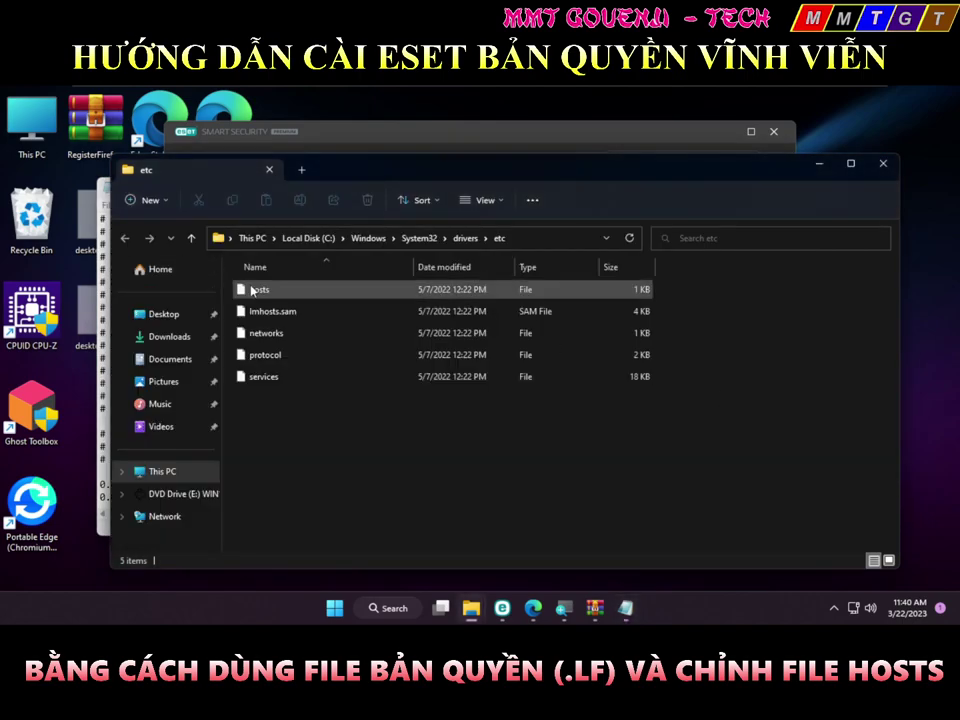
drag(251, 290, 146, 392)
key(super+d)
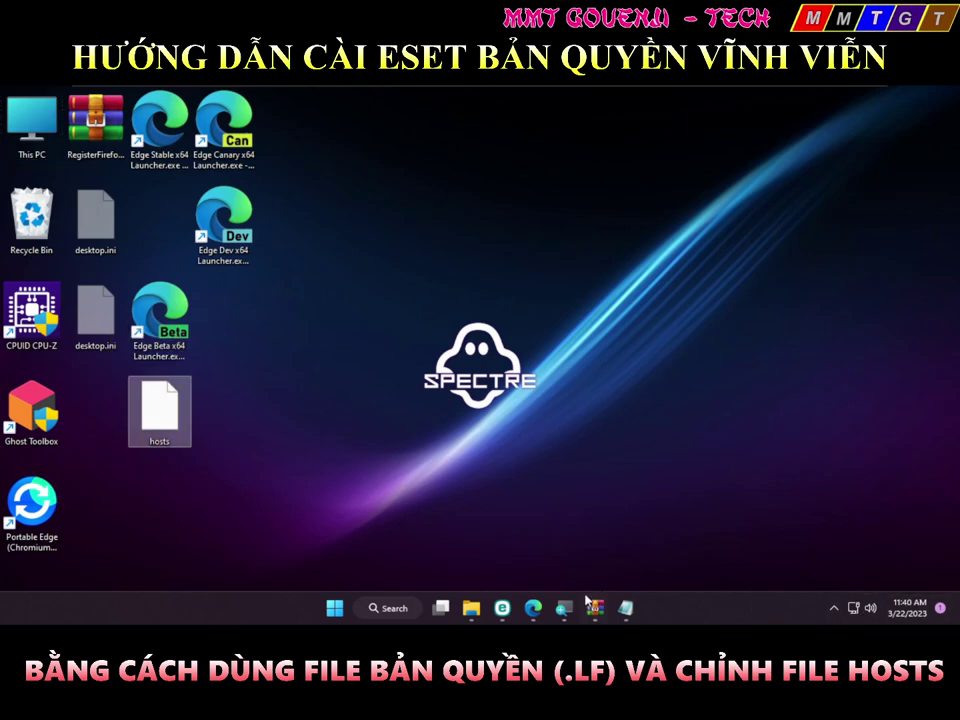
Confirm Advanced setup, pause Real-time file system protection, and minimize ESET
click(502, 607)
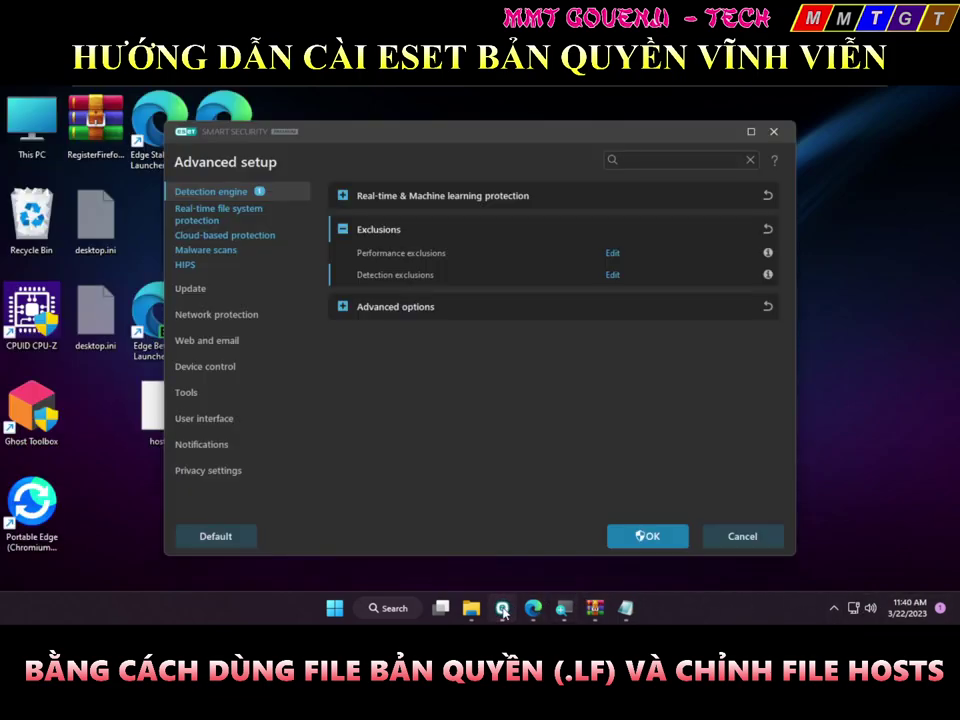
click(679, 544)
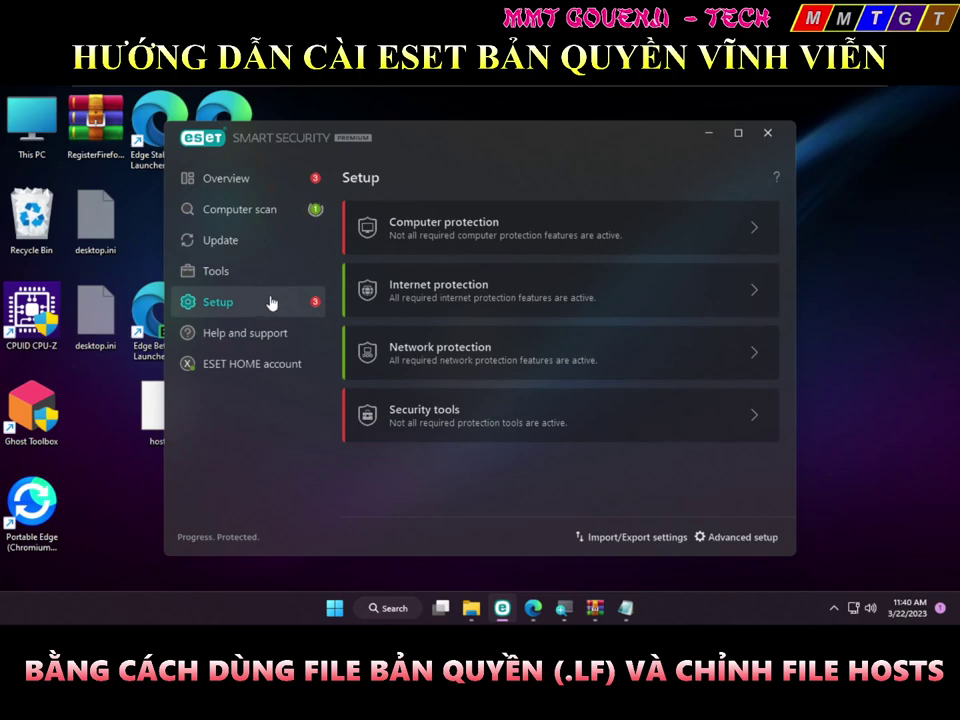
click(405, 233)
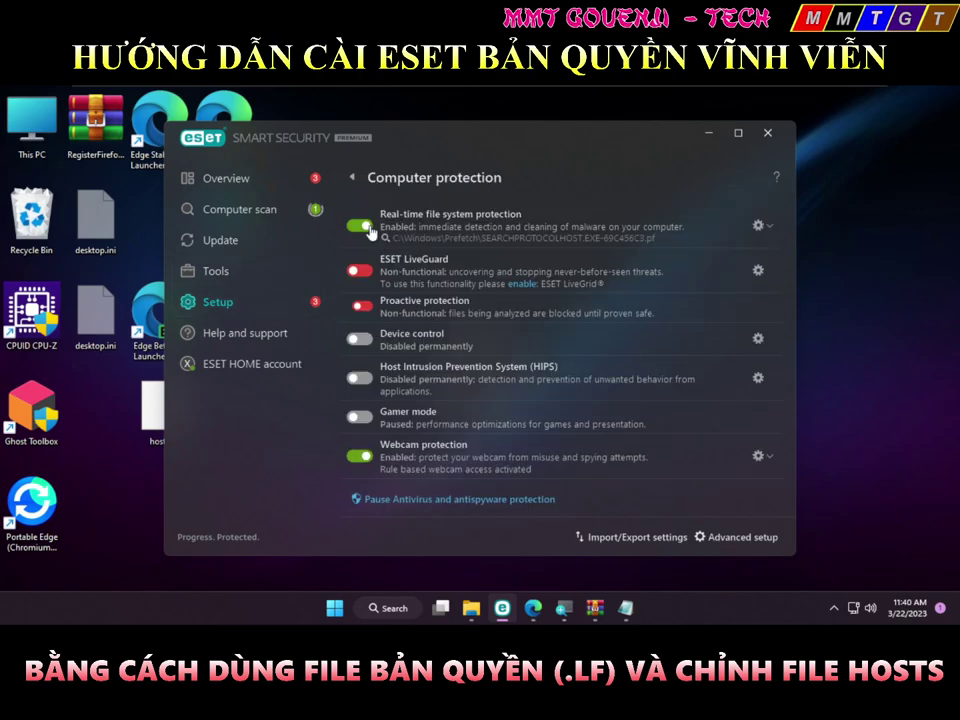
click(368, 233)
click(563, 376)
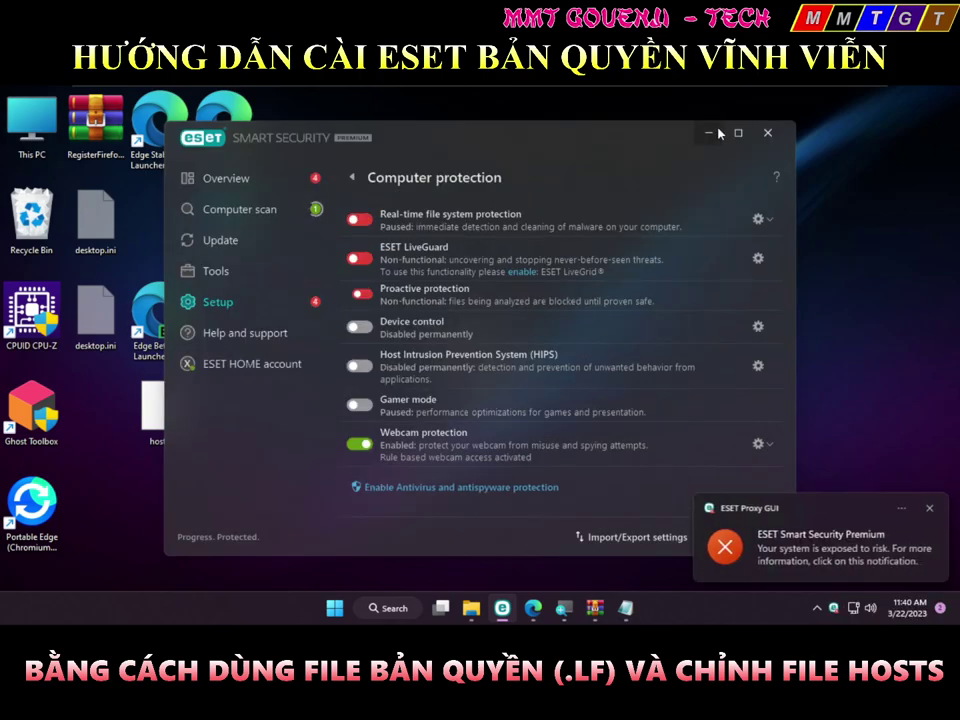
click(716, 132)
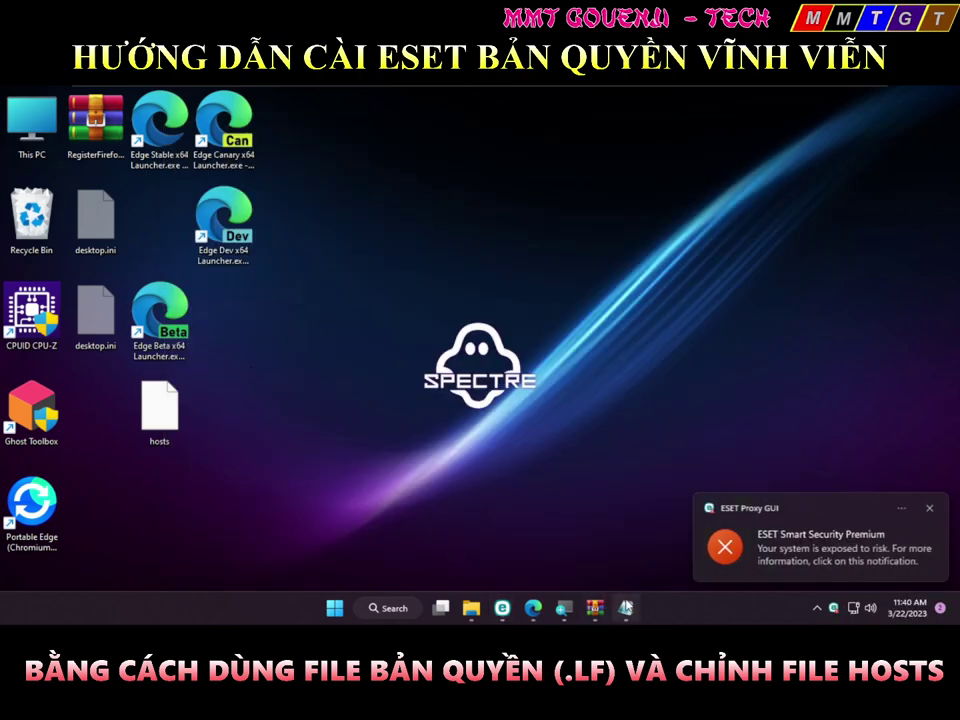
Start saving the edited hosts text to the Desktop with file type All Files
click(626, 607)
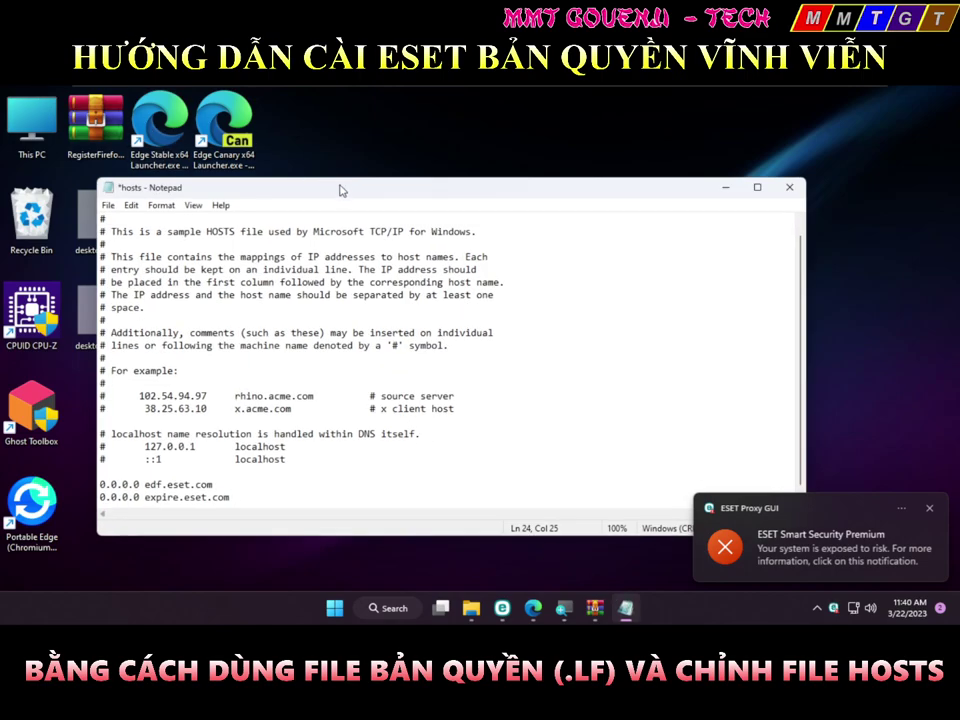
drag(339, 189, 478, 138)
scroll(445, 406, down, 1)
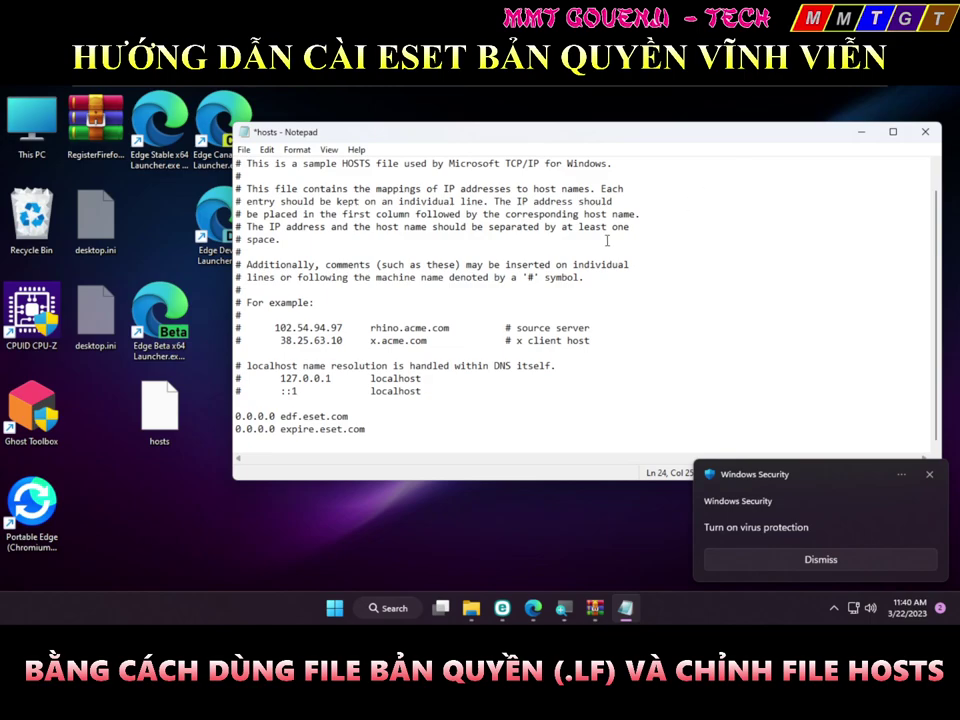
key(ctrl+s)
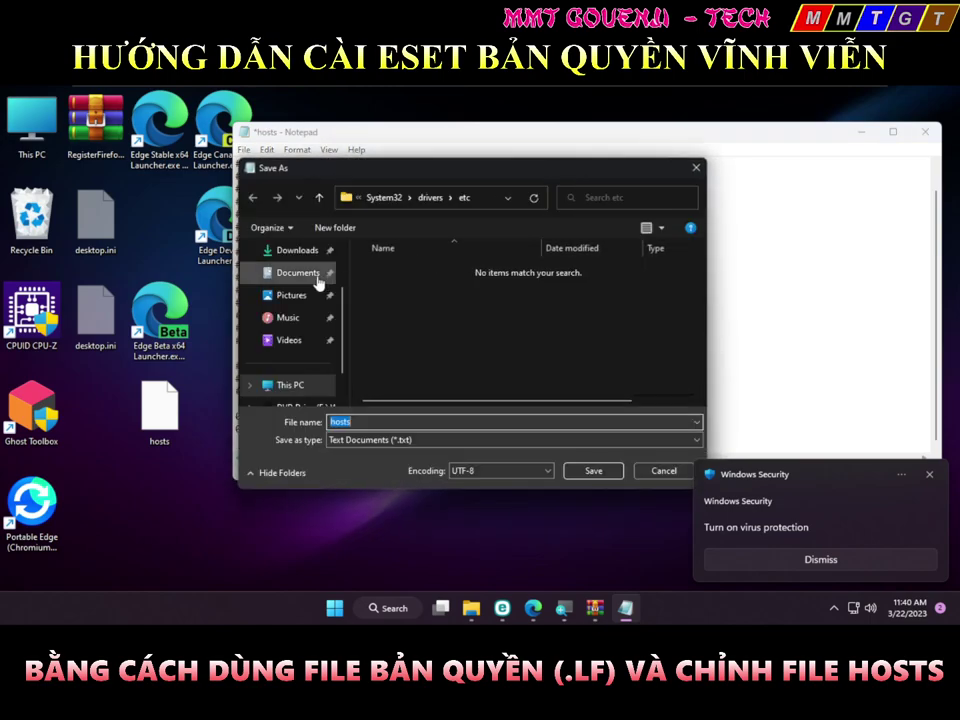
scroll(303, 288, up, 1)
click(302, 297)
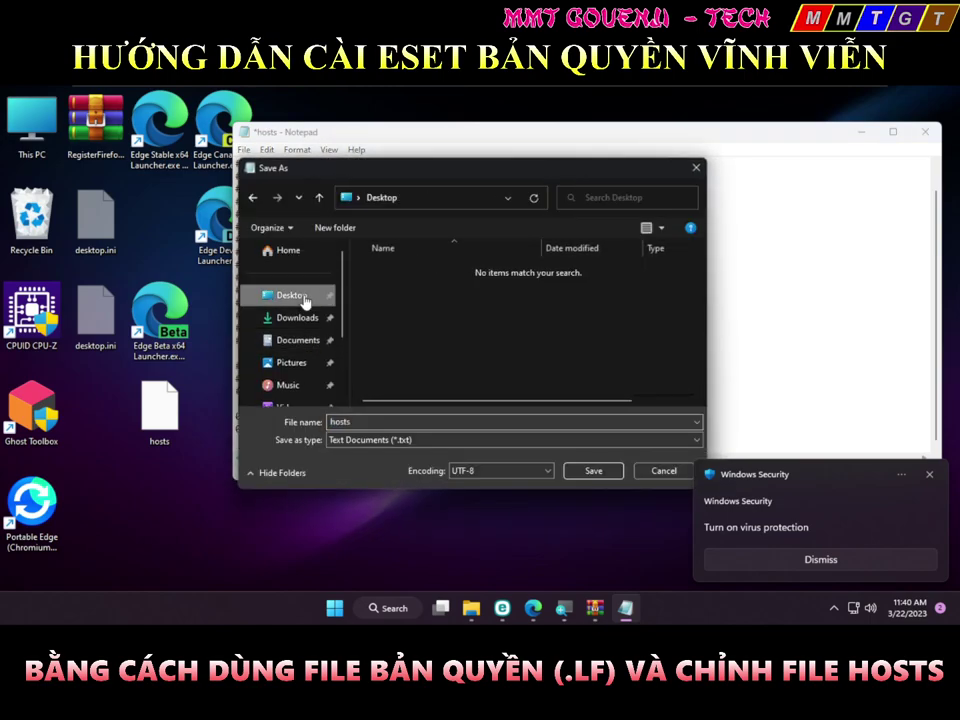
click(412, 441)
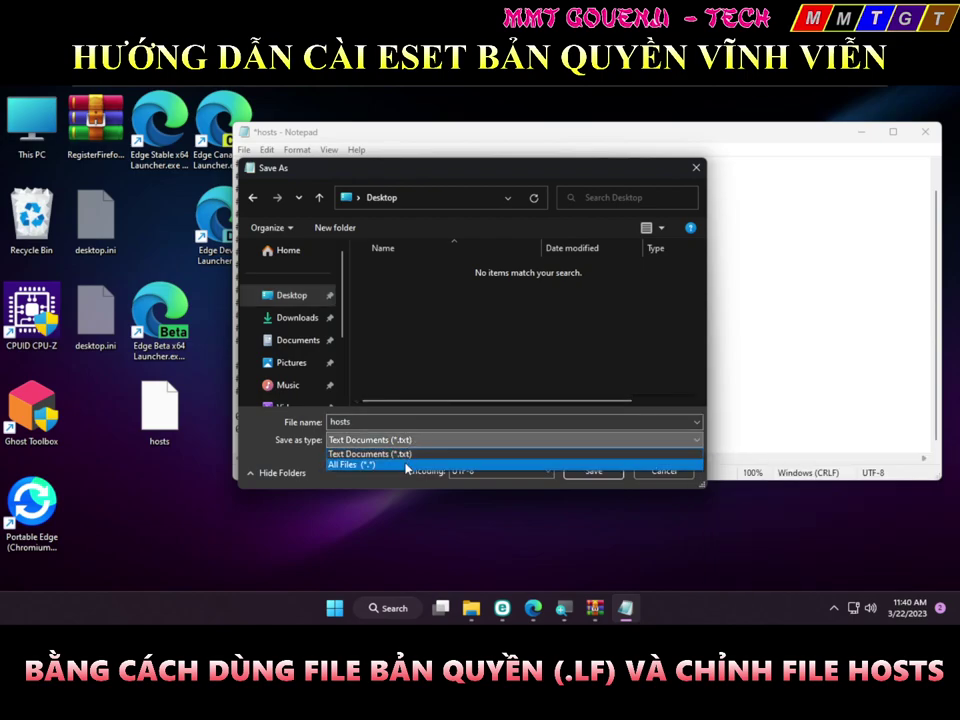
click(407, 465)
Keep the All Files type, save hosts.txt to the desktop, and close Notepad
click(379, 422)
click(388, 439)
click(391, 440)
click(394, 440)
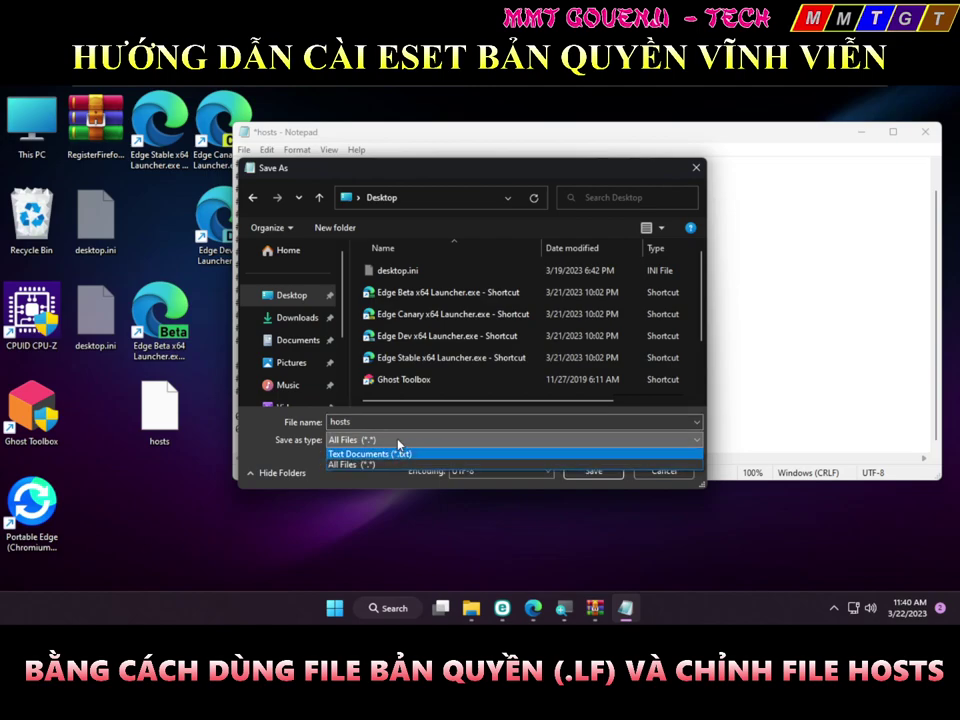
click(400, 464)
click(592, 471)
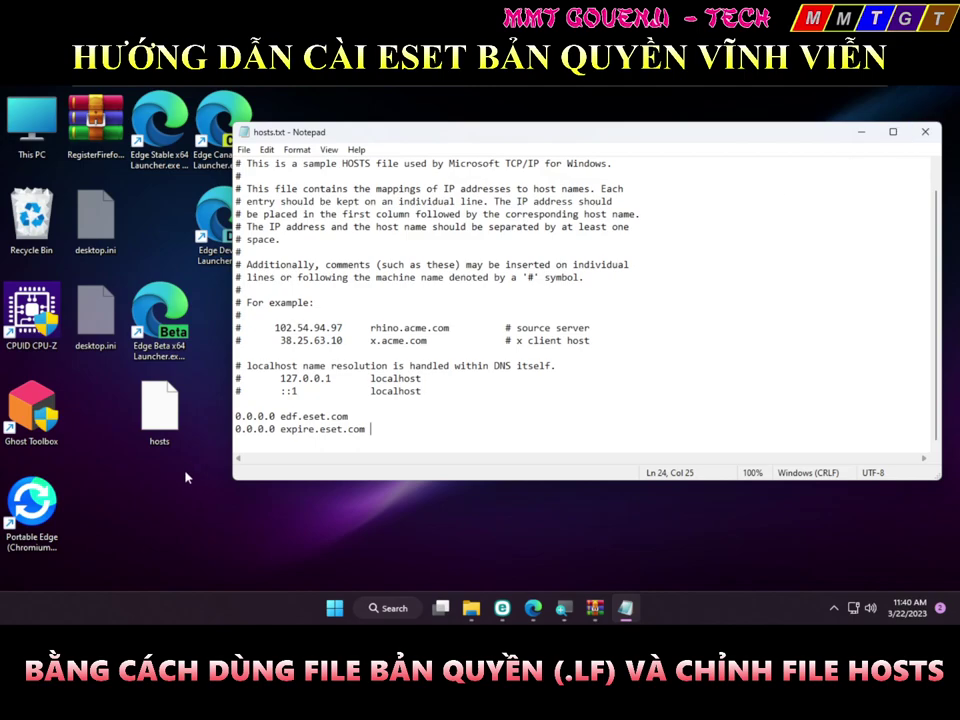
key(alt+F4)
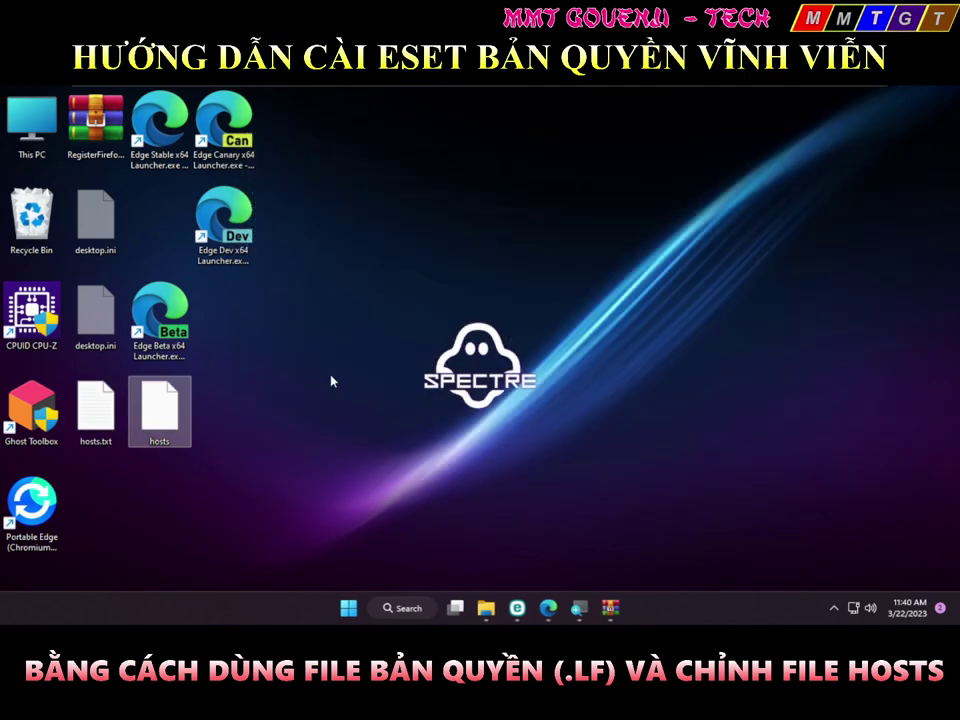
Load the desktop hosts file into Notepad and permanently delete hosts.txt
key(super)
text(notepad)
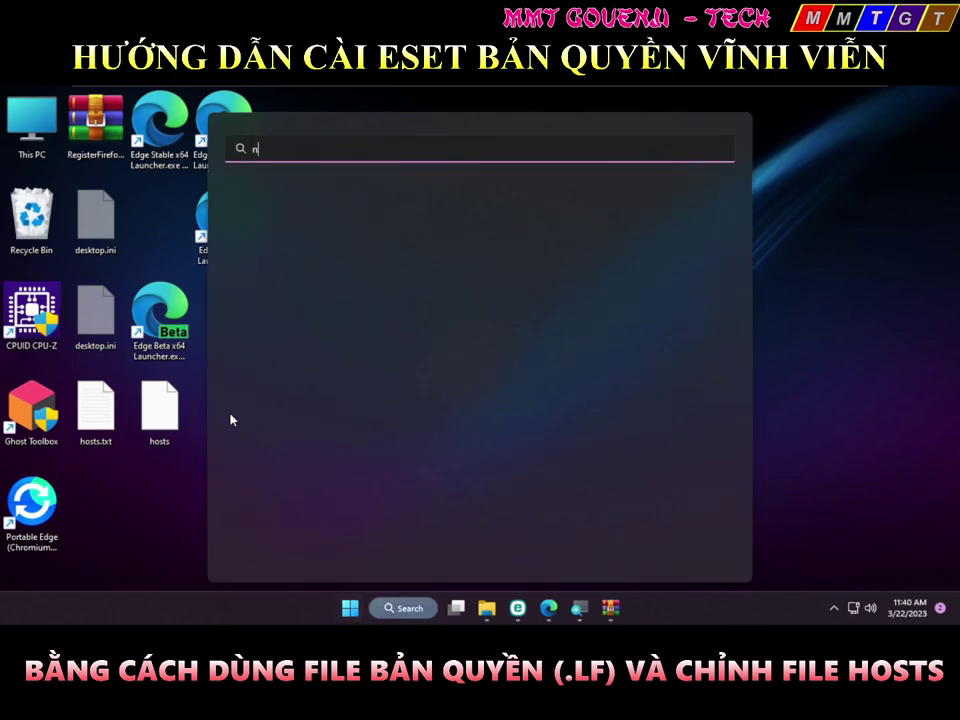
key(BackSpace)
key(BackSpace)
key(BackSpace)
key(BackSpace)
key(BackSpace)
key(BackSpace)
key(BackSpace)
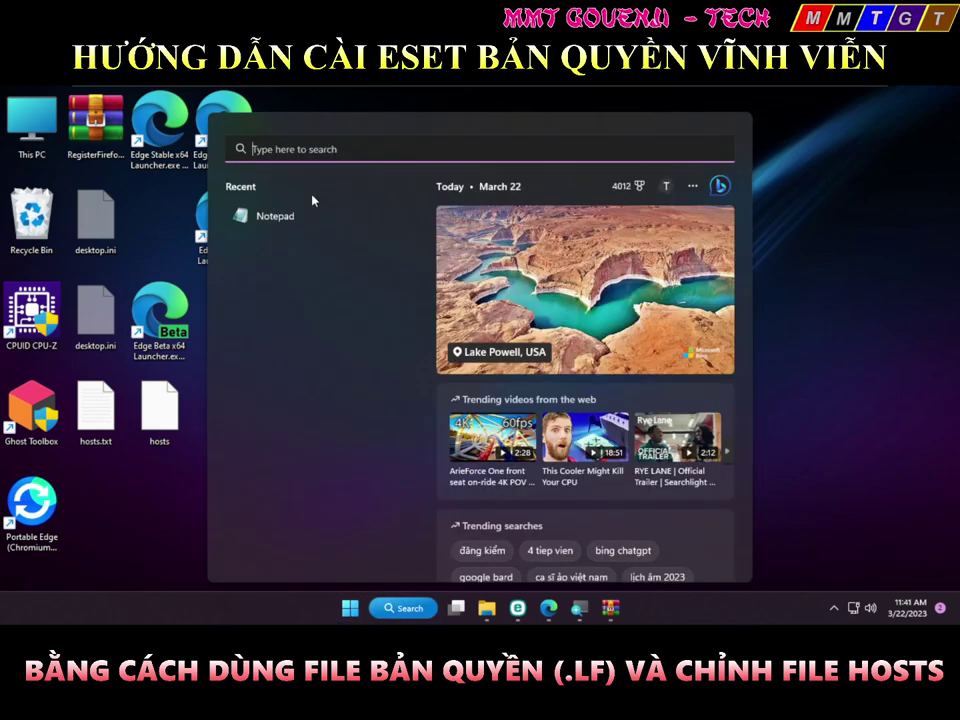
click(306, 214)
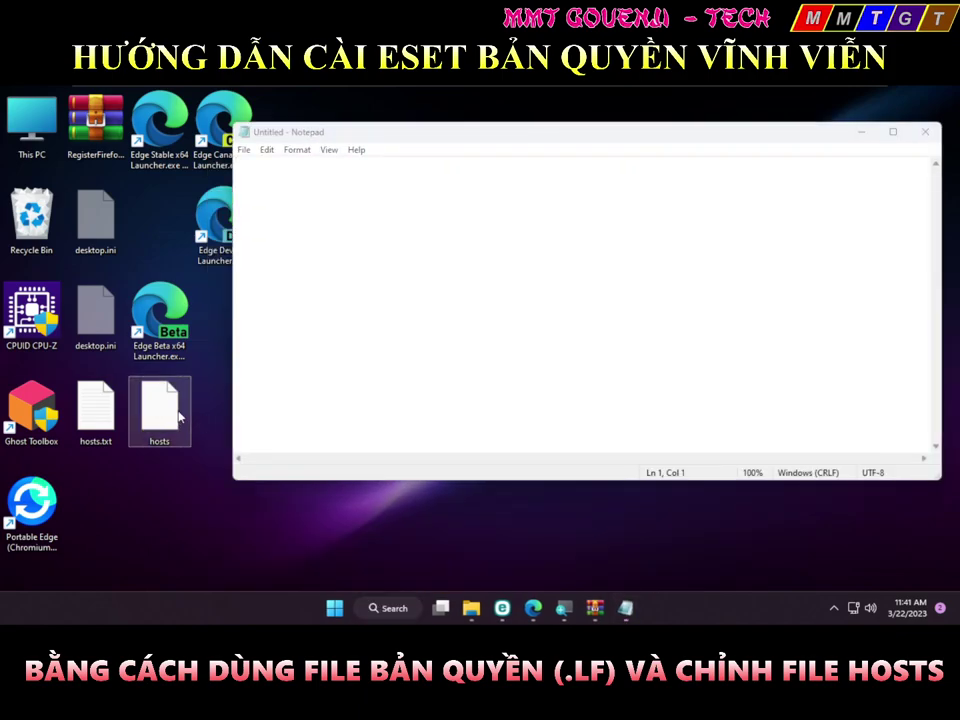
drag(176, 419, 403, 348)
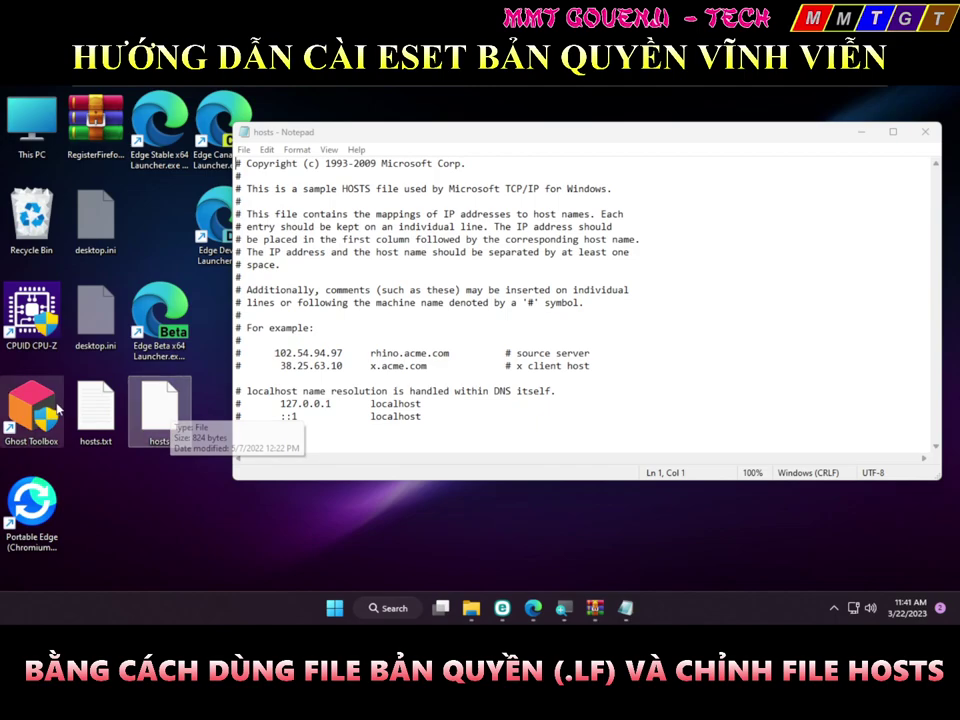
key(shift+Delete)
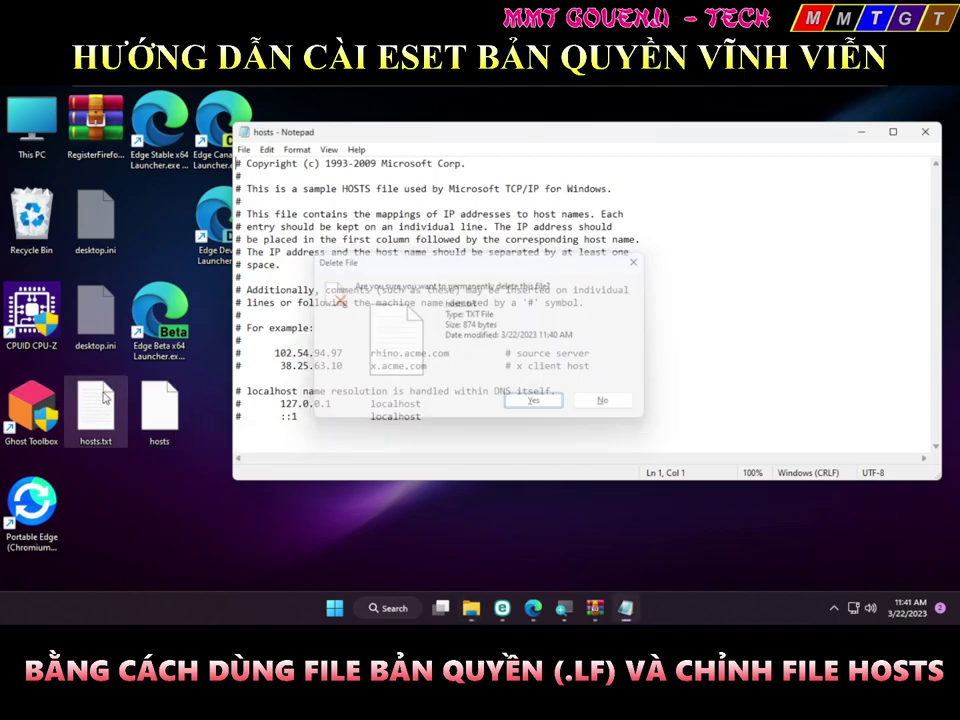
key(Return)
Paste the two eset.com block lines at the end of hosts, save, and close Notepad
drag(328, 416, 328, 425)
click(332, 434)
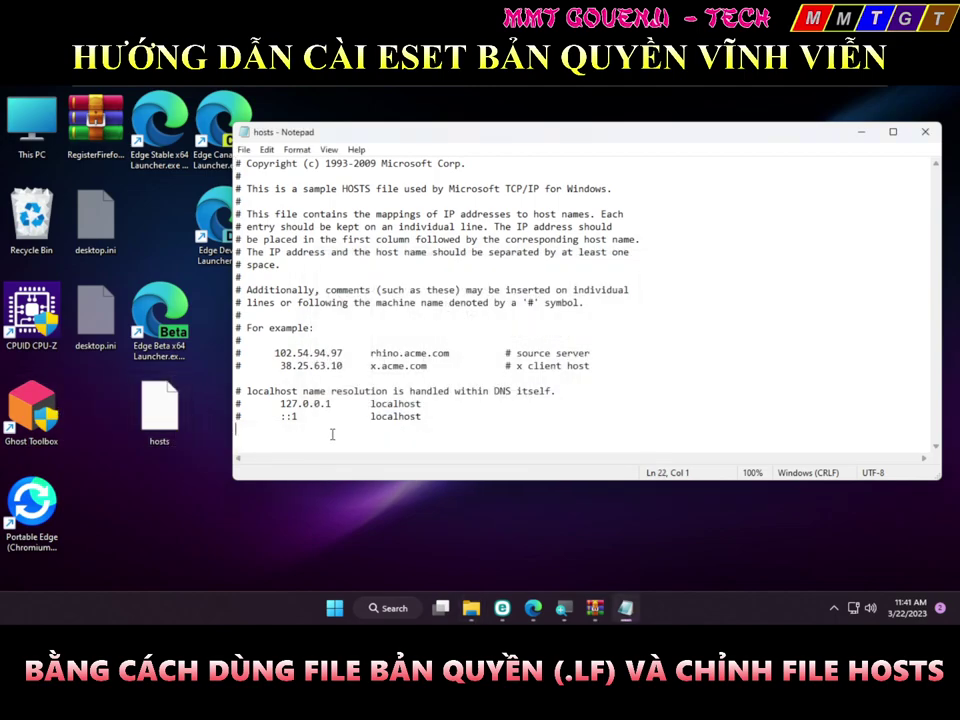
text(0.0.0.0 edf.eset.com 0.0.0.0 expire.eset.com)
key(ctrl+s)
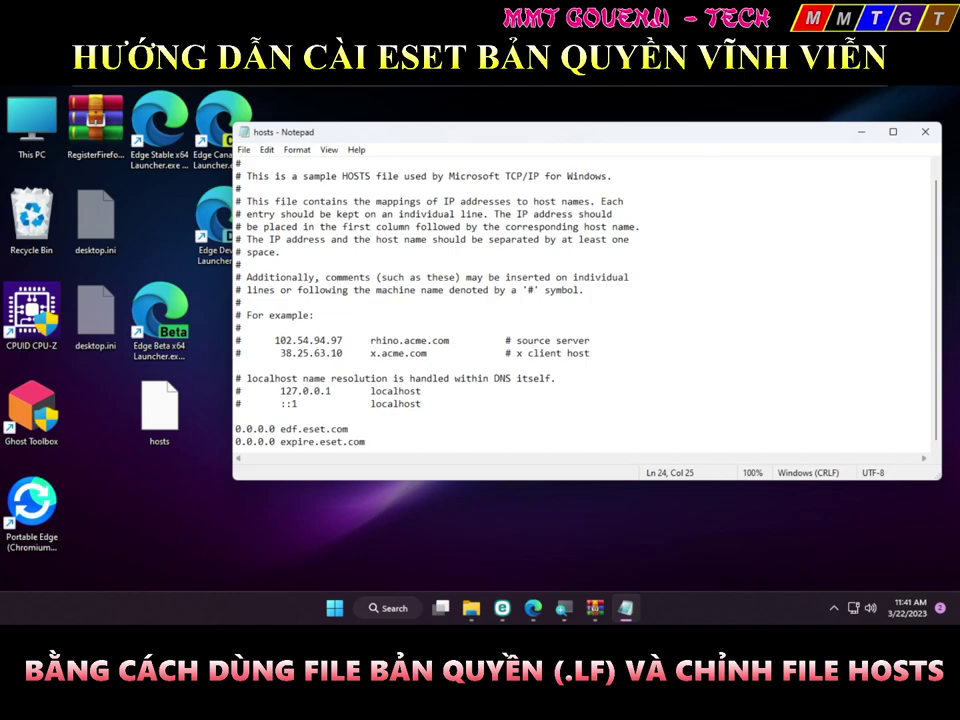
drag(145, 441, 450, 379)
scroll(434, 376, down, 1)
click(925, 131)
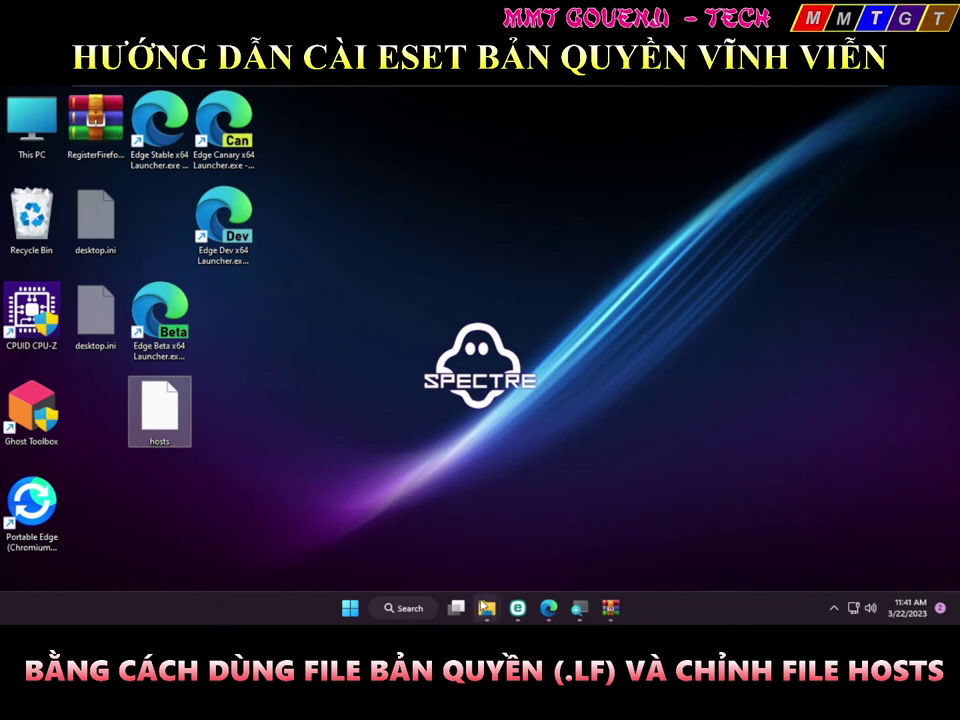
Paste the desktop hosts into etc, replacing the original with administrator permission, then choose Open with
mouse_move(487, 606)
click(494, 503)
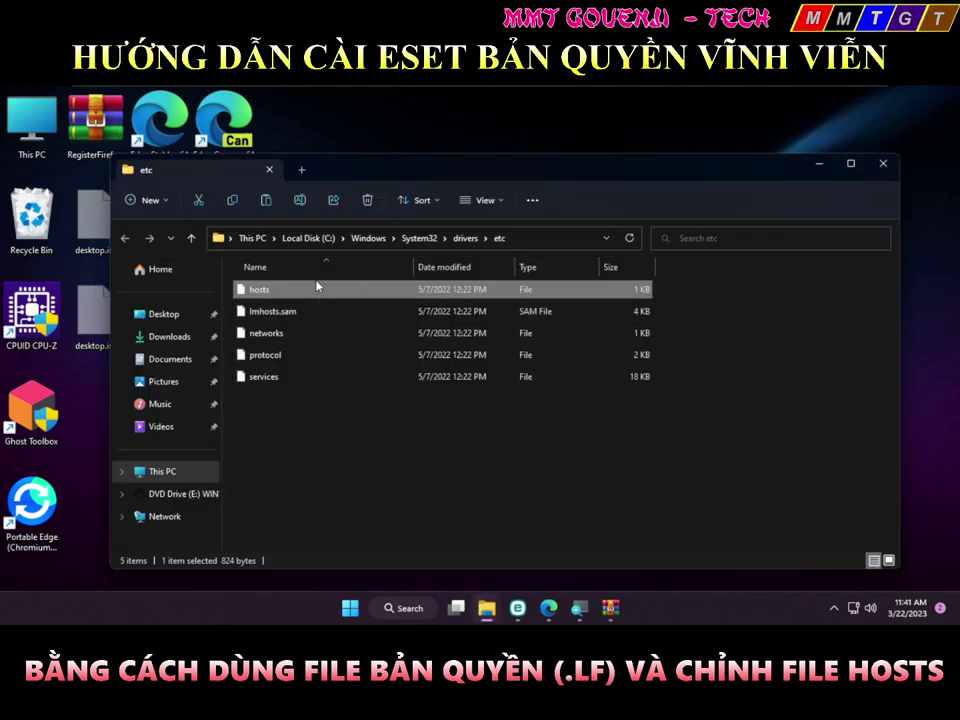
key(ctrl+v)
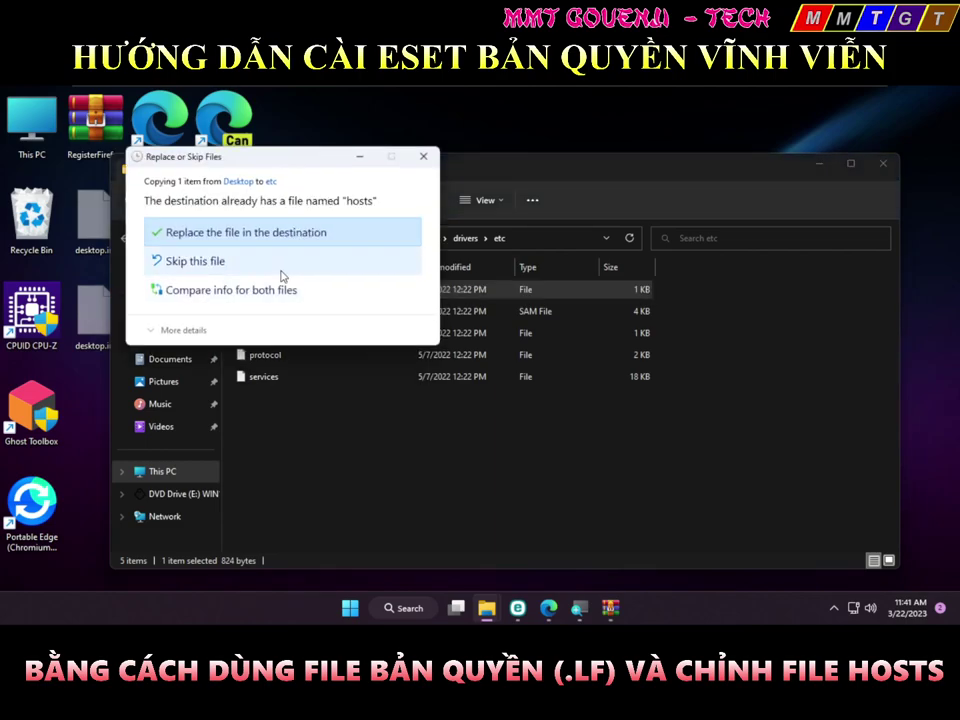
click(265, 244)
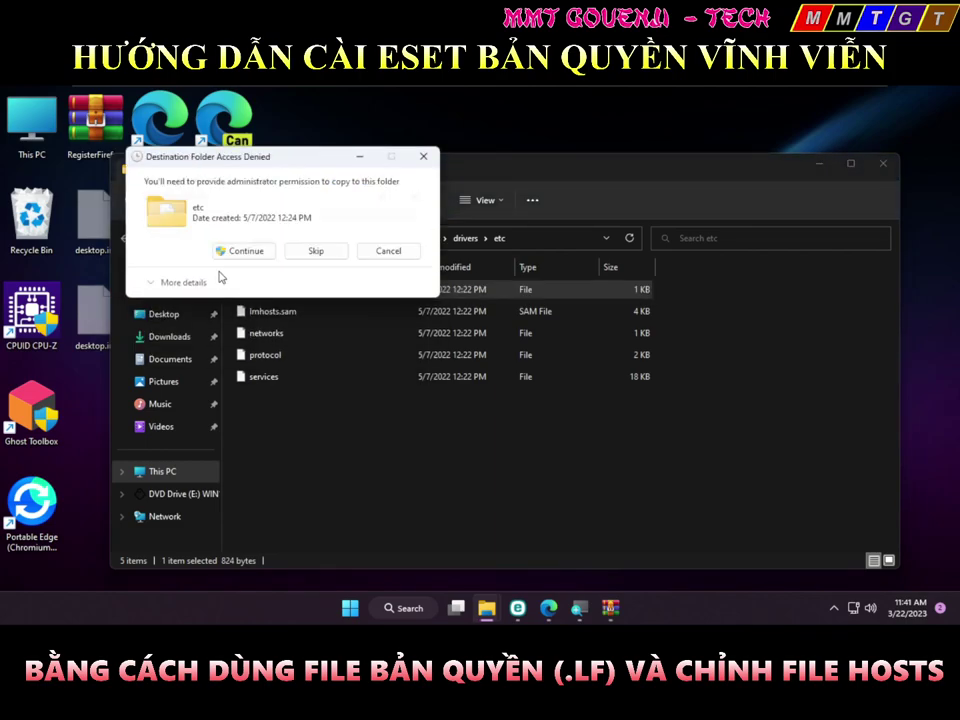
click(240, 251)
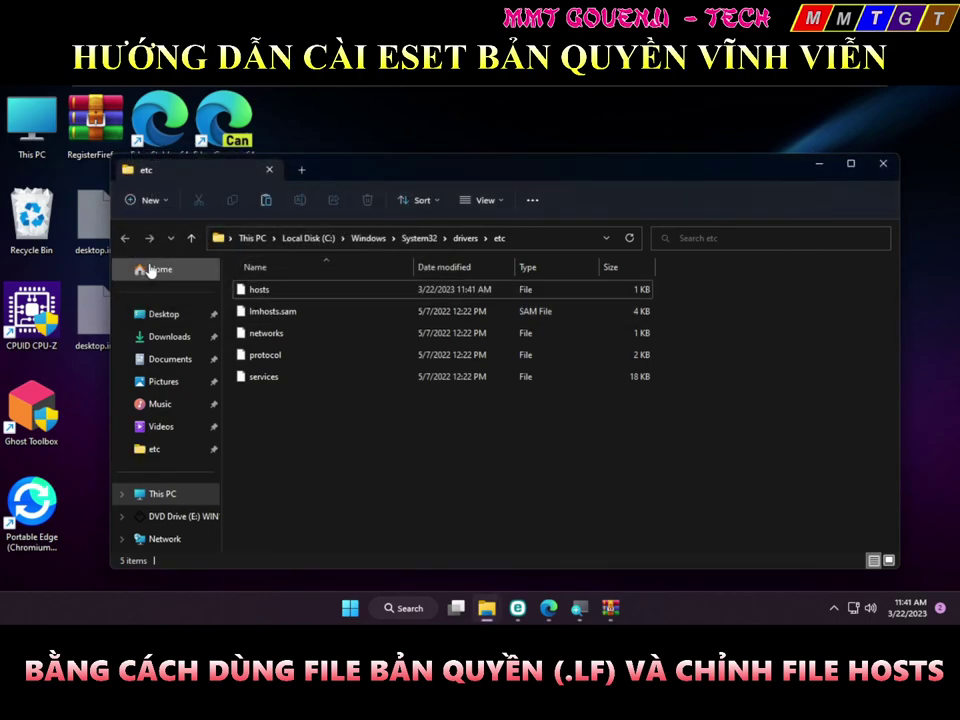
right_click(252, 290)
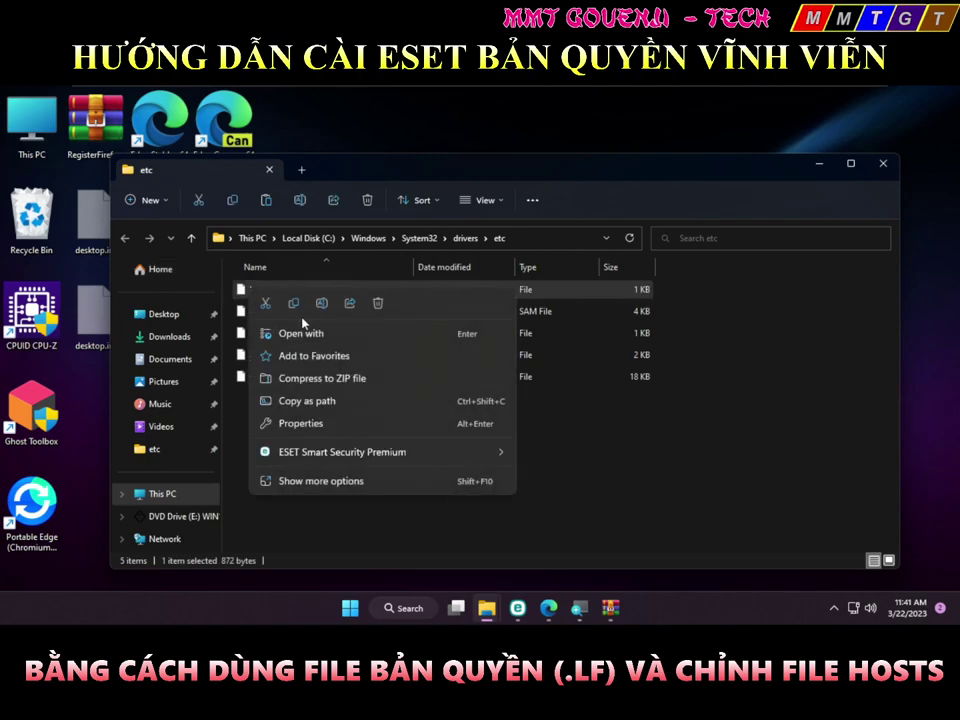
click(305, 331)
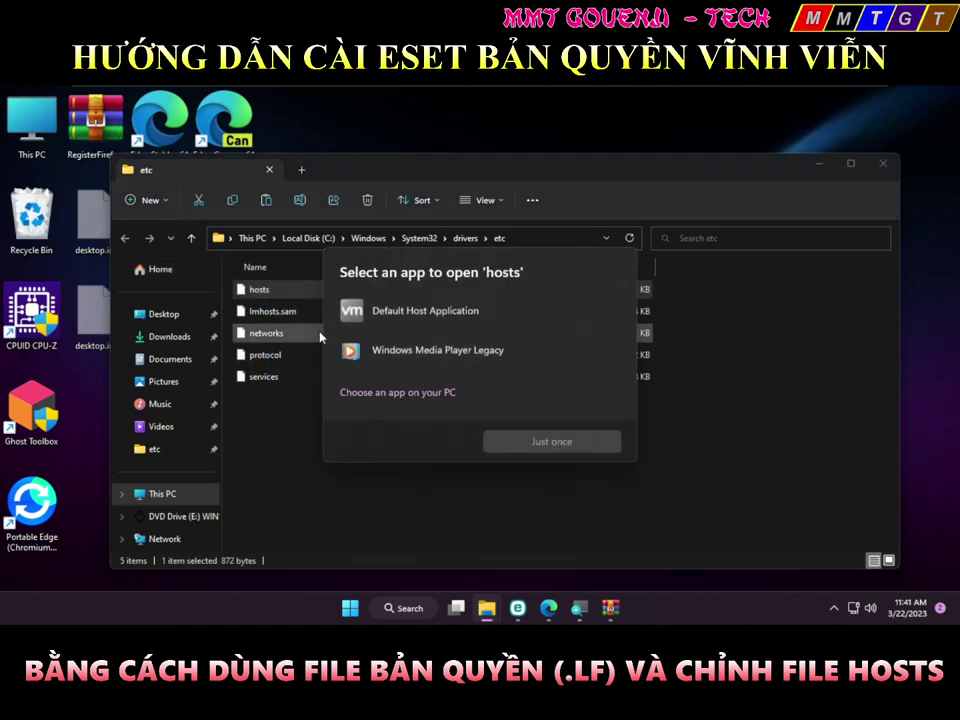
Cancel the program browser and launch Notepad from Start search
click(380, 393)
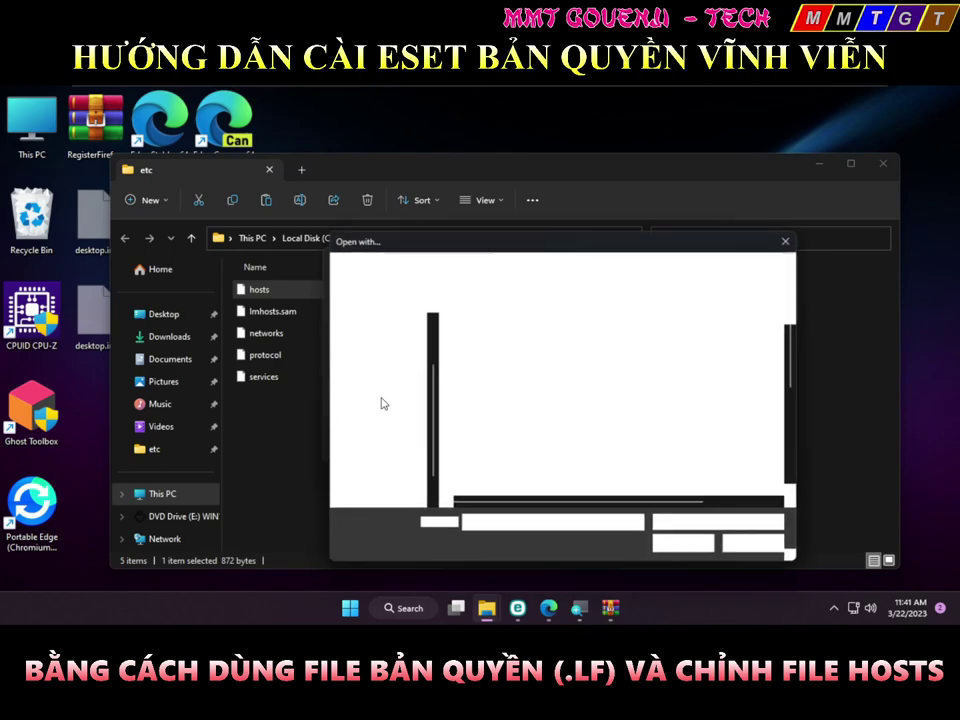
scroll(497, 422, down, 5)
key(Escape)
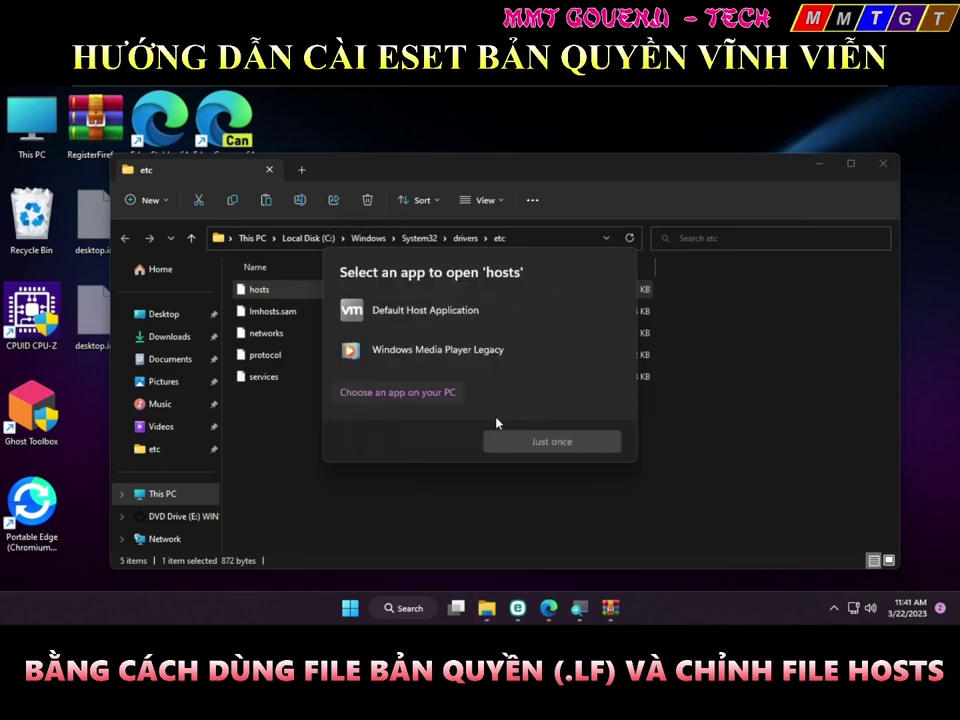
key(super)
text(notepad)
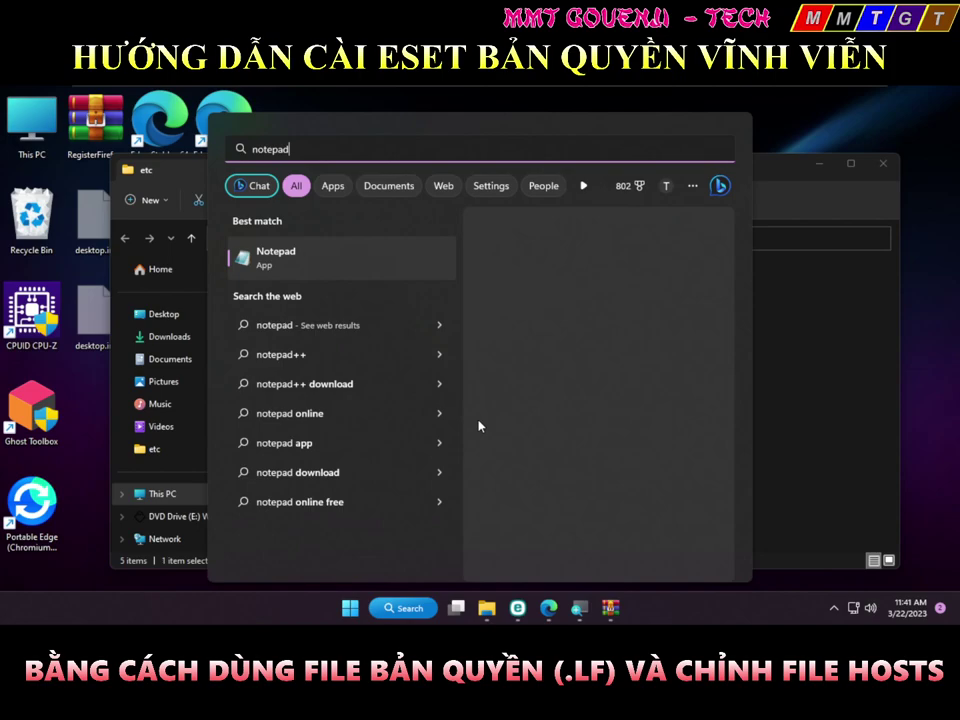
key(Return)
Load the etc hosts file into Notepad, check the eset.com entries, then close Notepad and Explorer
click(256, 521)
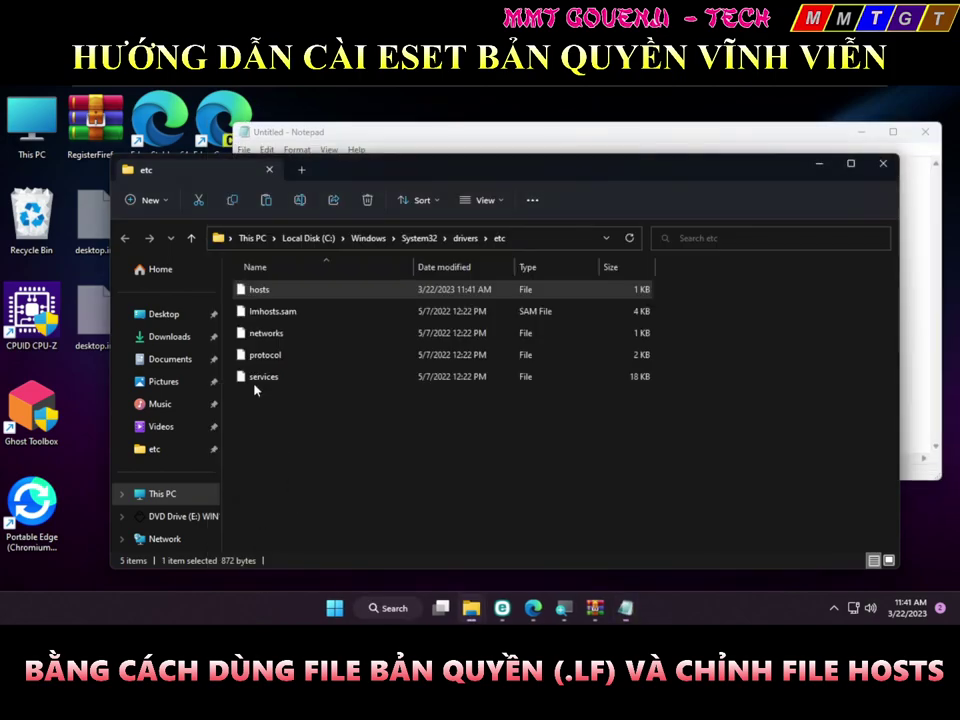
drag(258, 289, 915, 300)
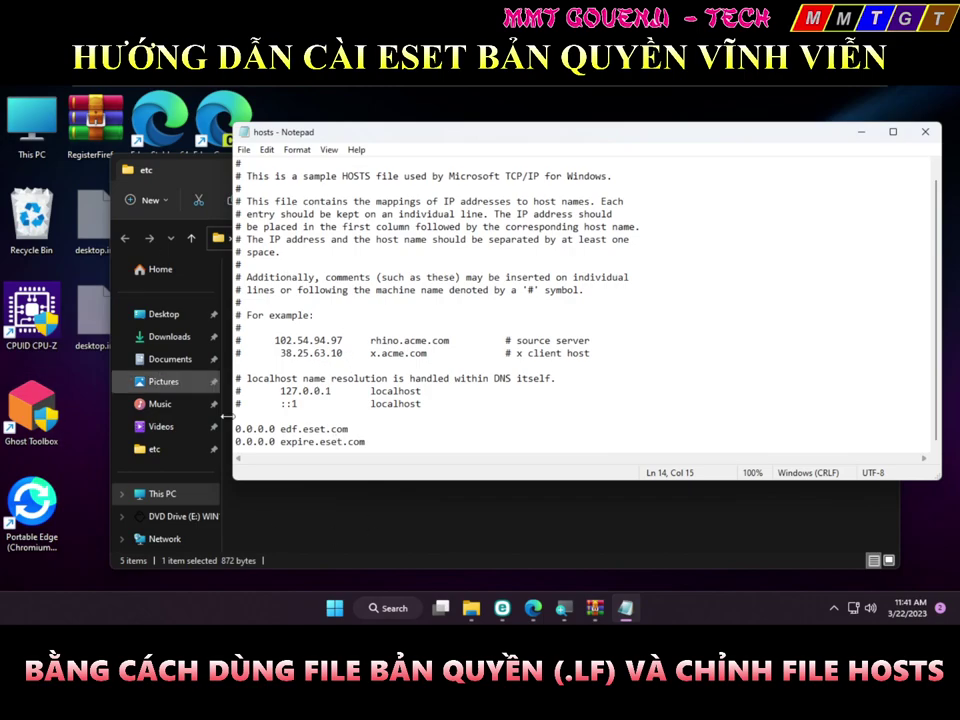
click(927, 133)
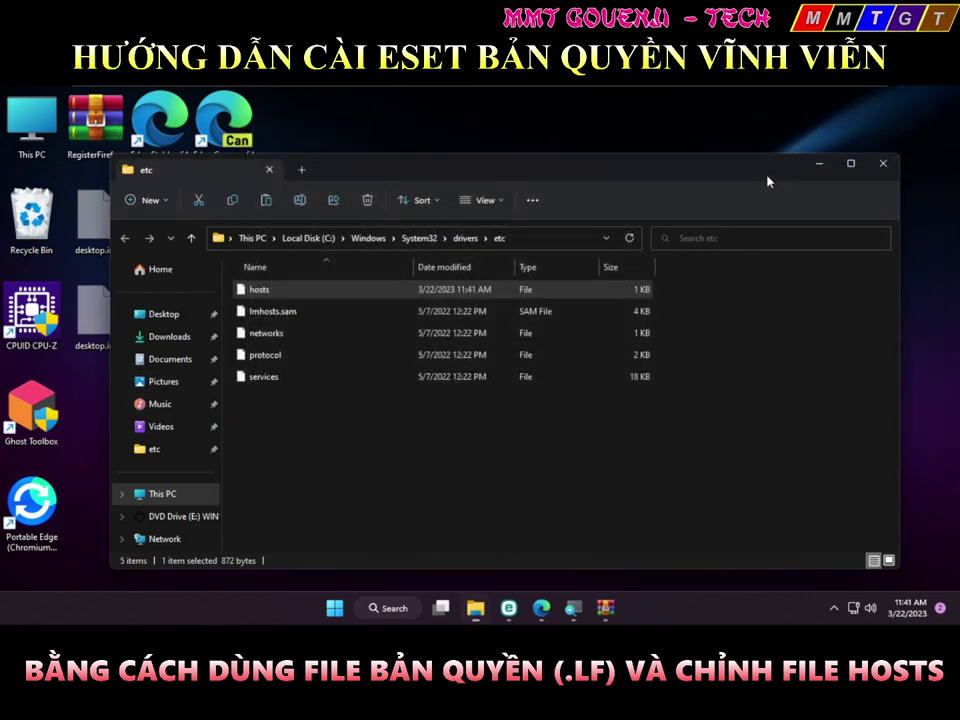
click(909, 161)
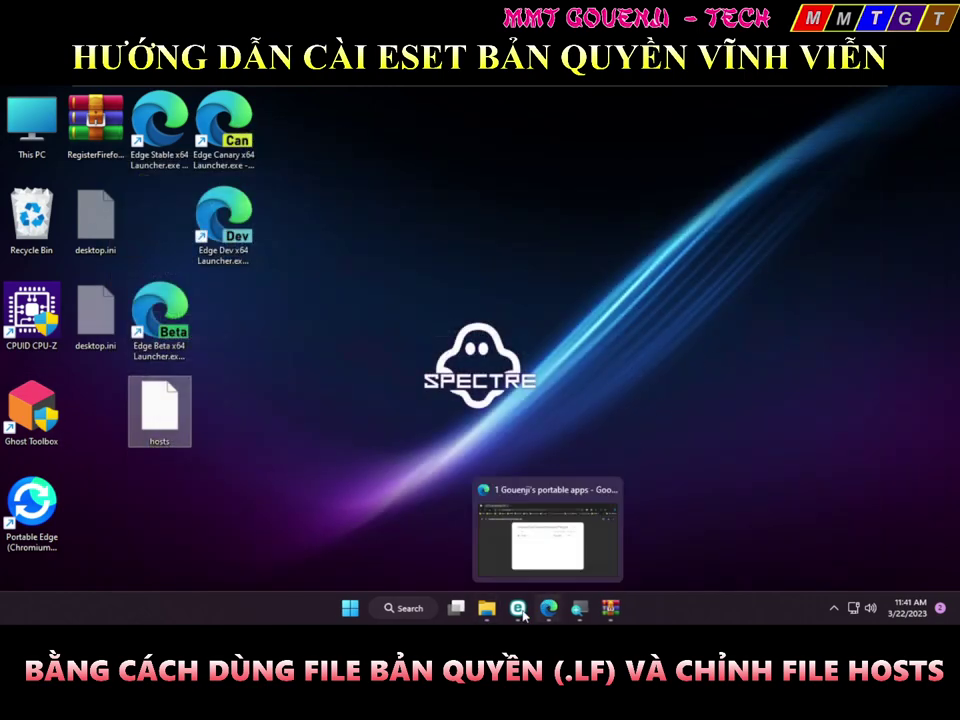
Switch real-time file system protection back on, close ESET, and open the desktop hosts file
click(517, 607)
click(272, 307)
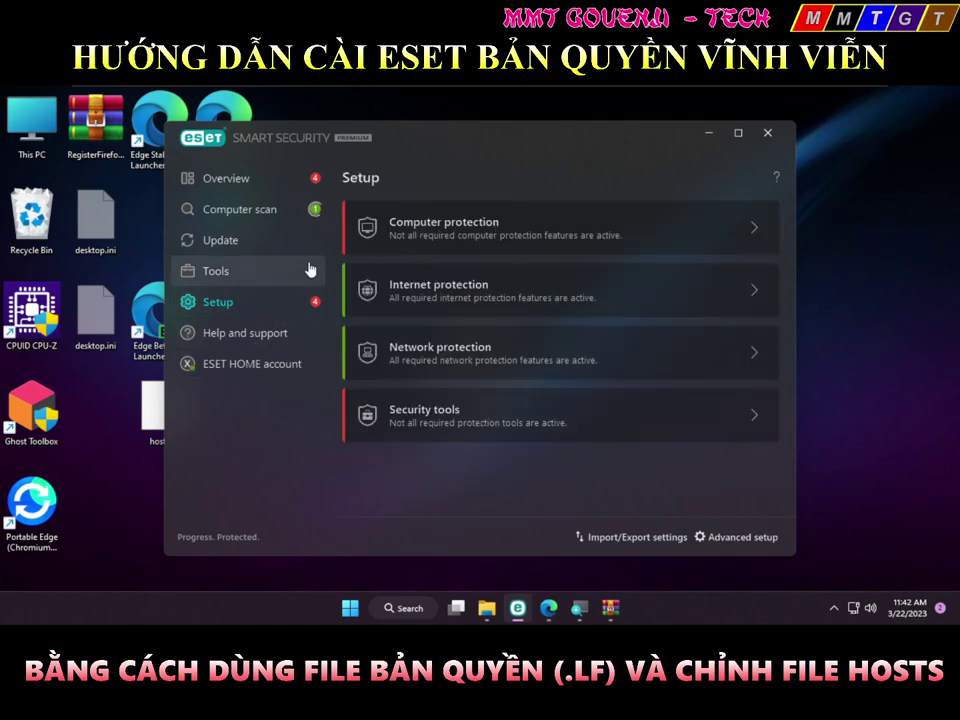
click(368, 222)
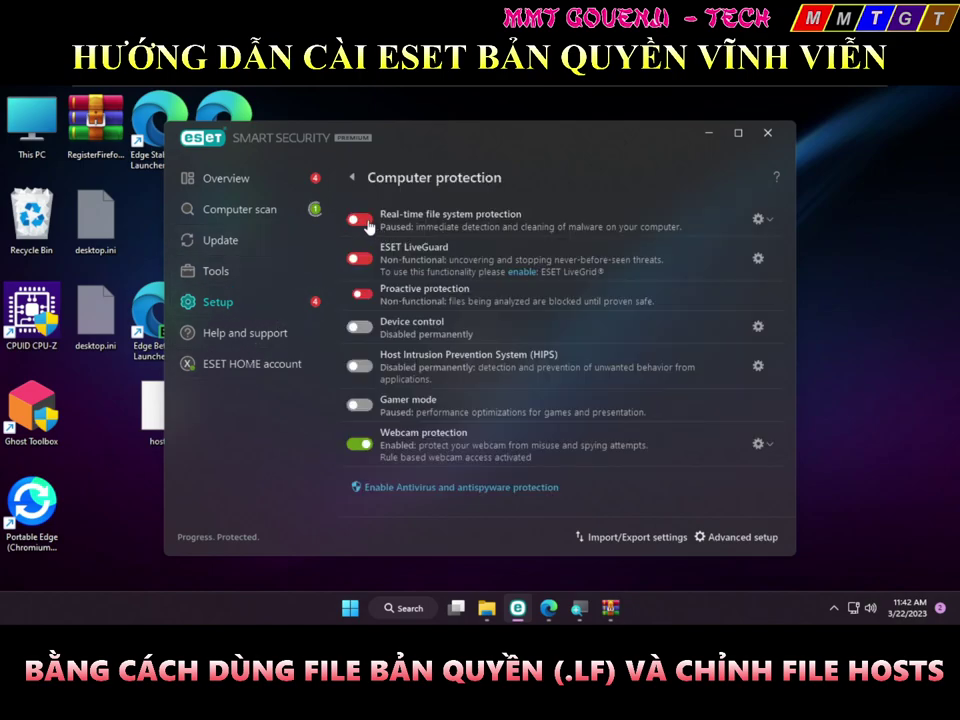
click(357, 221)
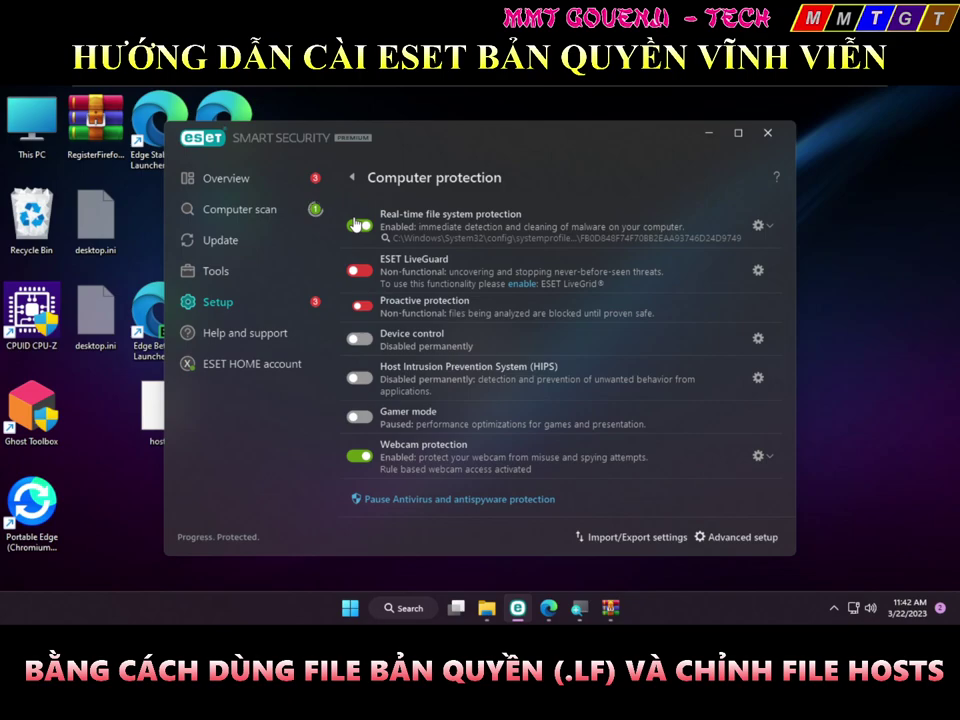
key(alt+F4)
double_click(159, 410)
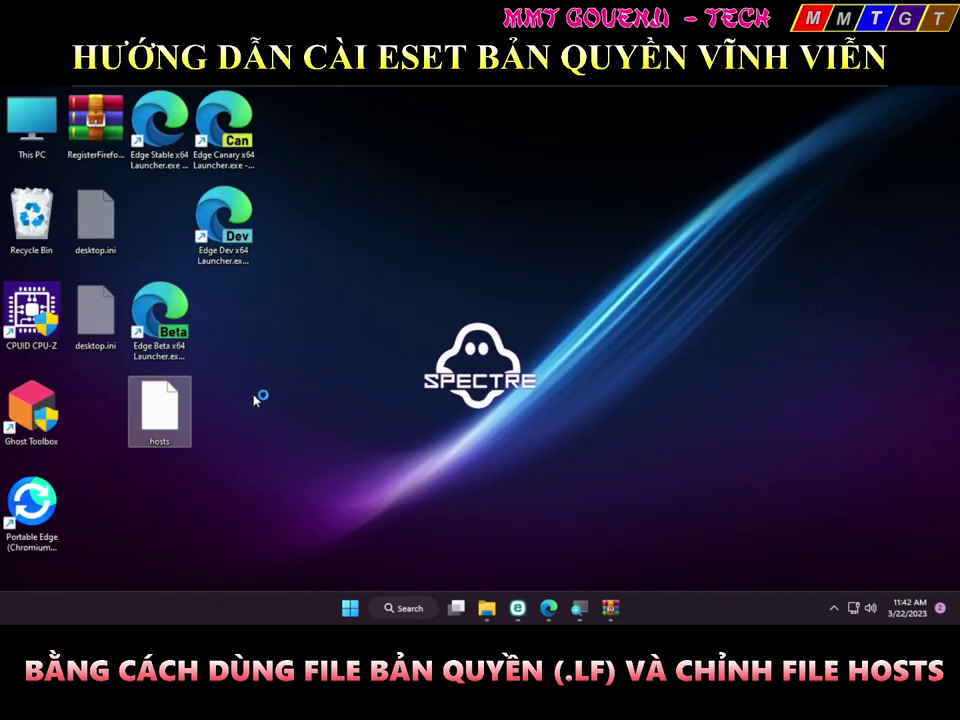
Have ESET scan and remove the desktop hosts file, stopping the initial scan
right_click(166, 411)
mouse_move(248, 372)
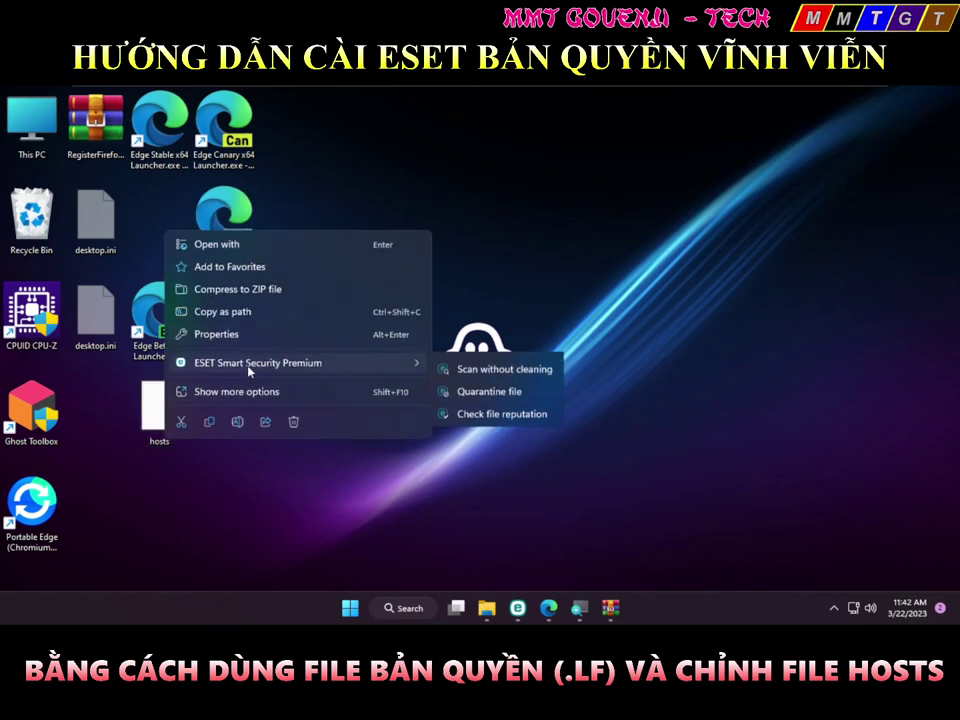
click(500, 371)
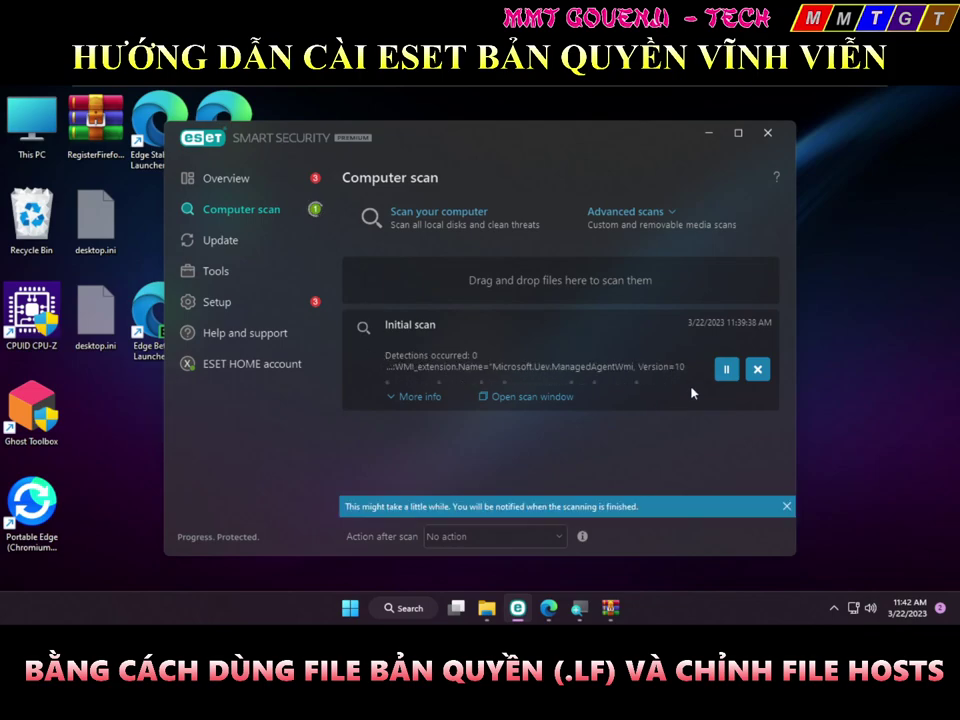
click(756, 371)
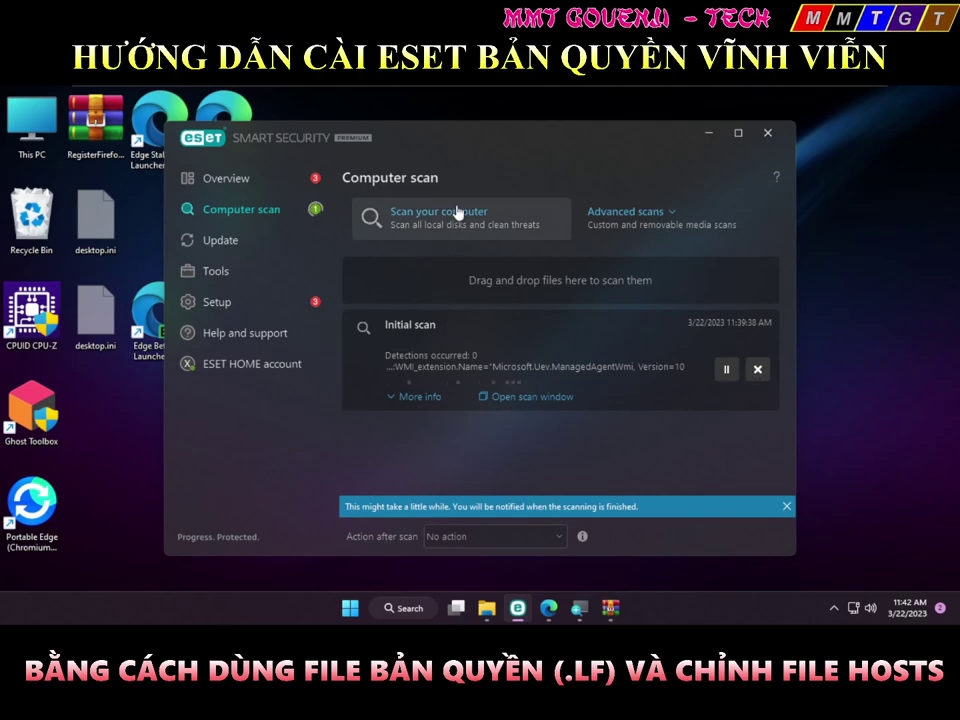
drag(484, 150, 611, 159)
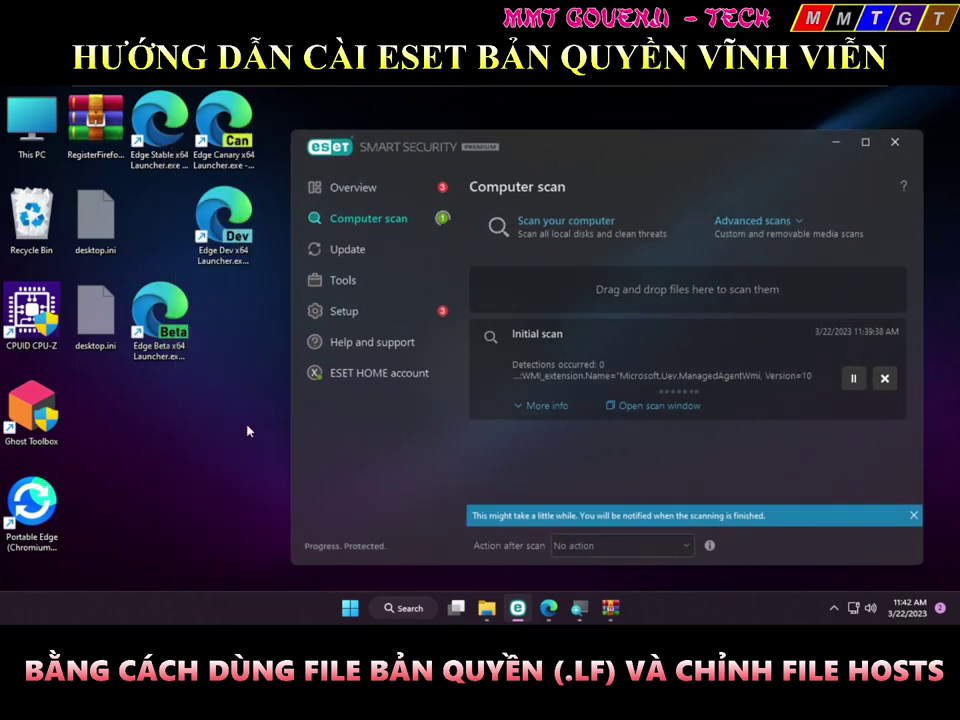
Open Tools > More tools > Quarantine and widen Object name to show the hosts entry
click(368, 350)
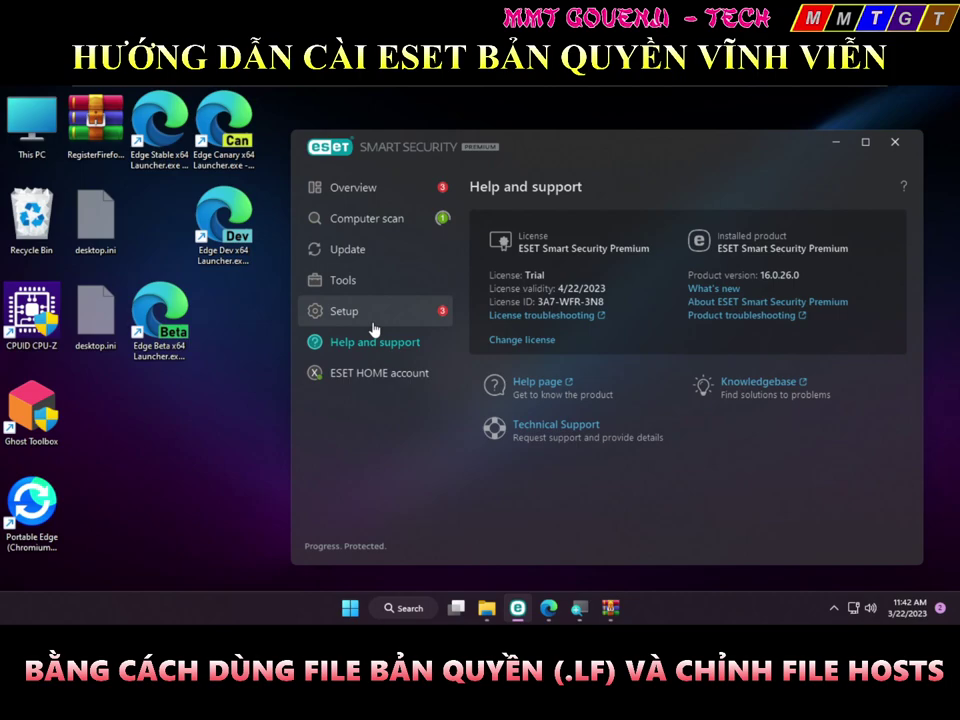
click(371, 288)
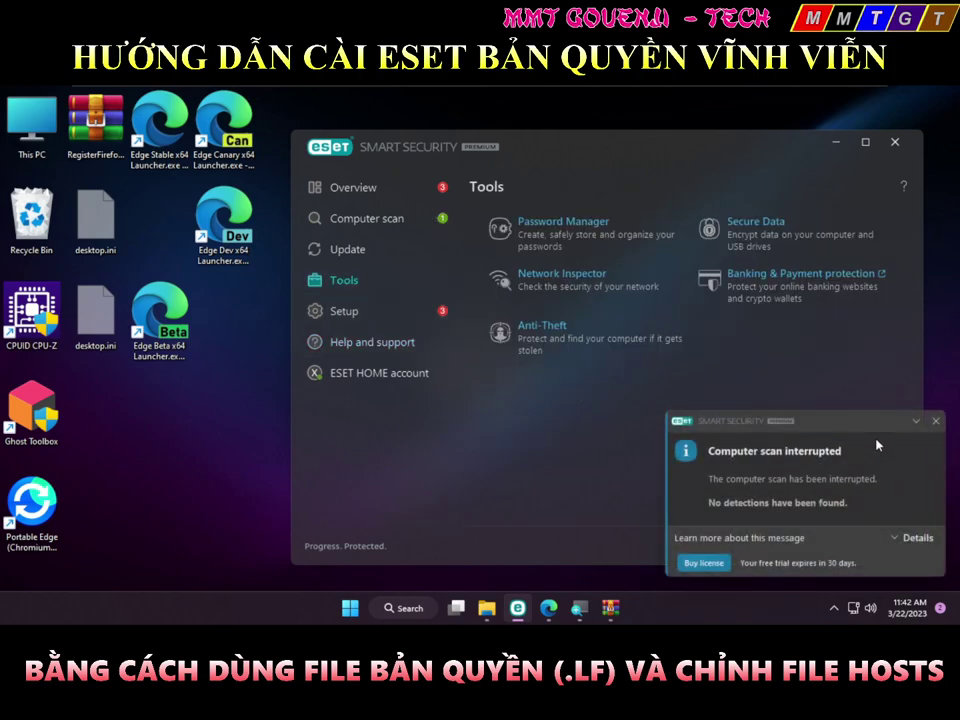
click(935, 421)
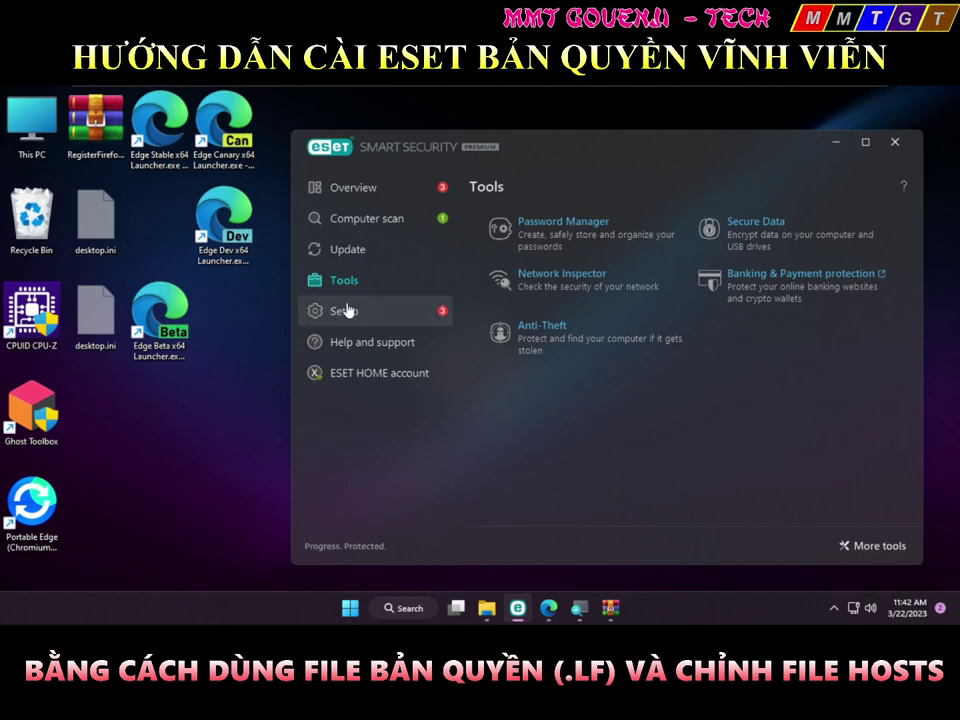
click(842, 545)
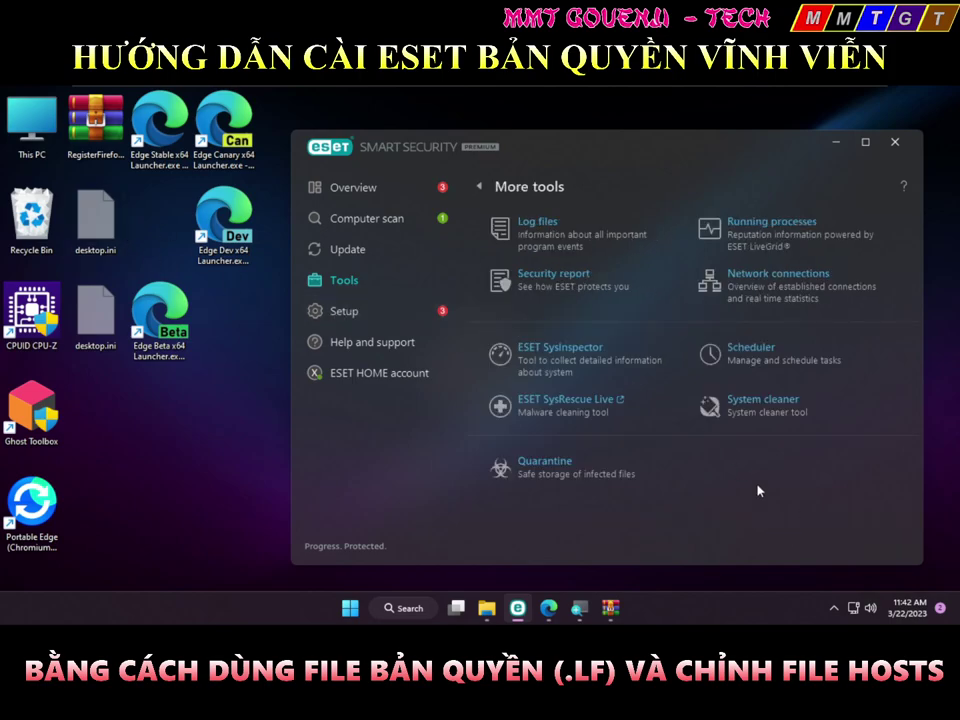
click(634, 465)
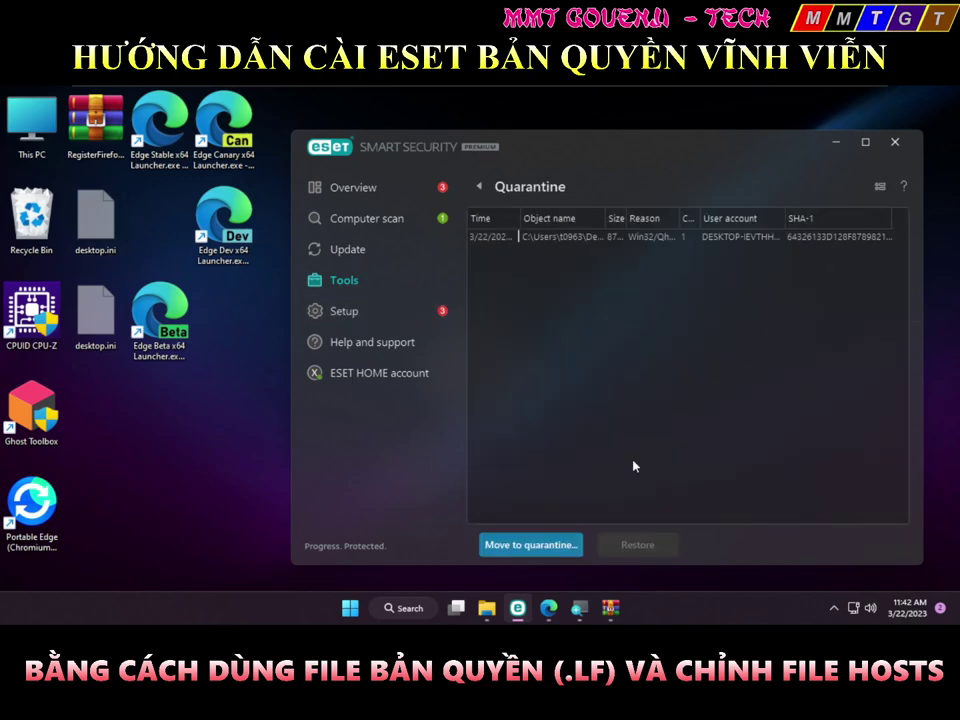
click(611, 237)
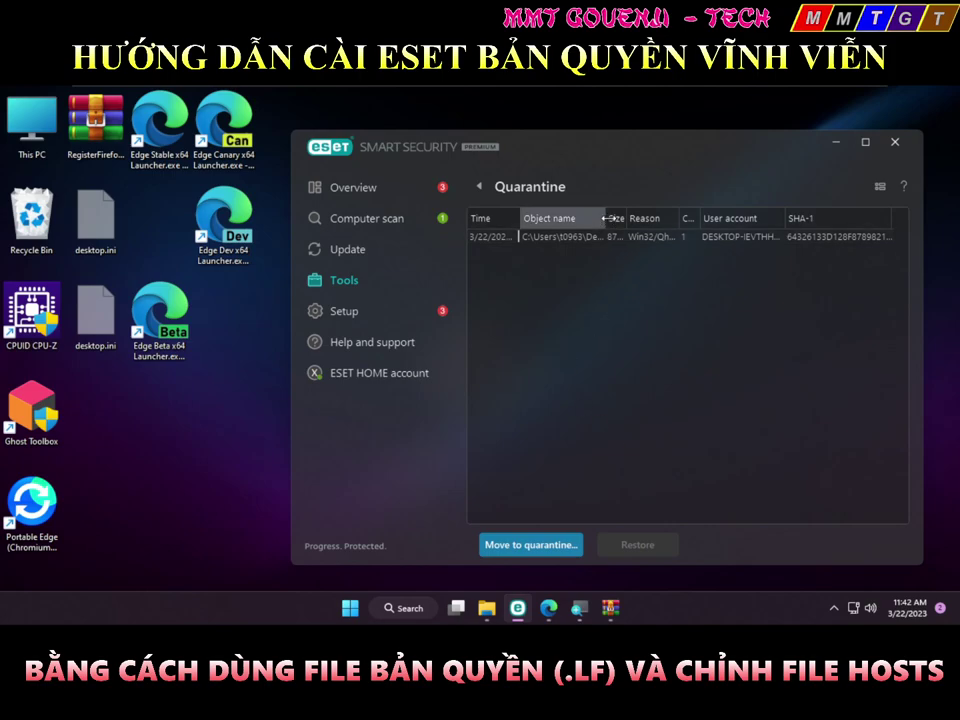
drag(605, 218, 758, 230)
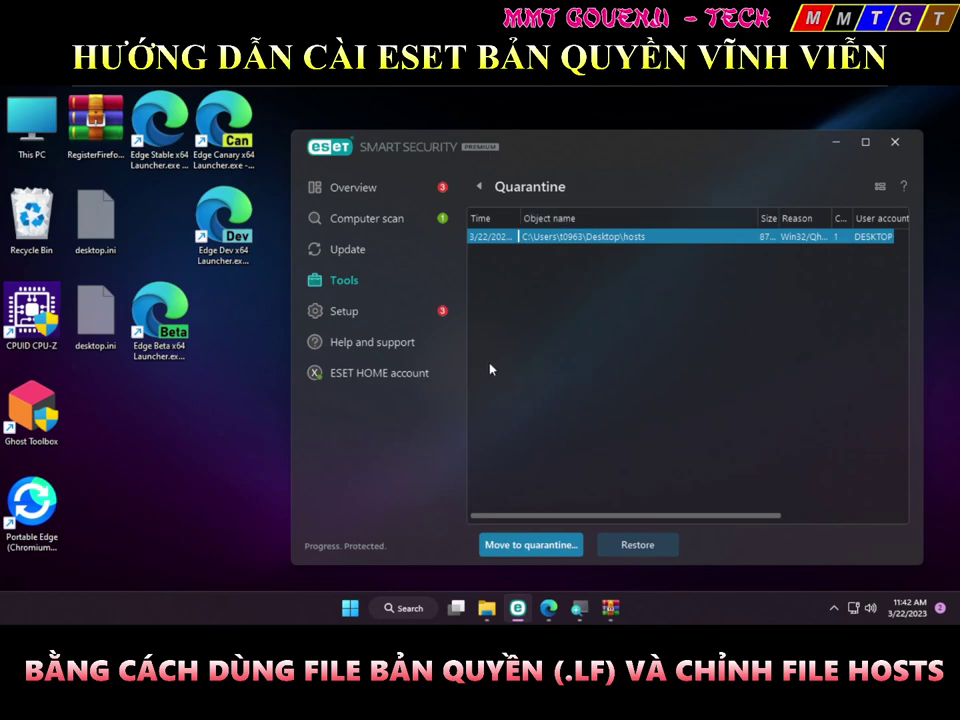
click(204, 476)
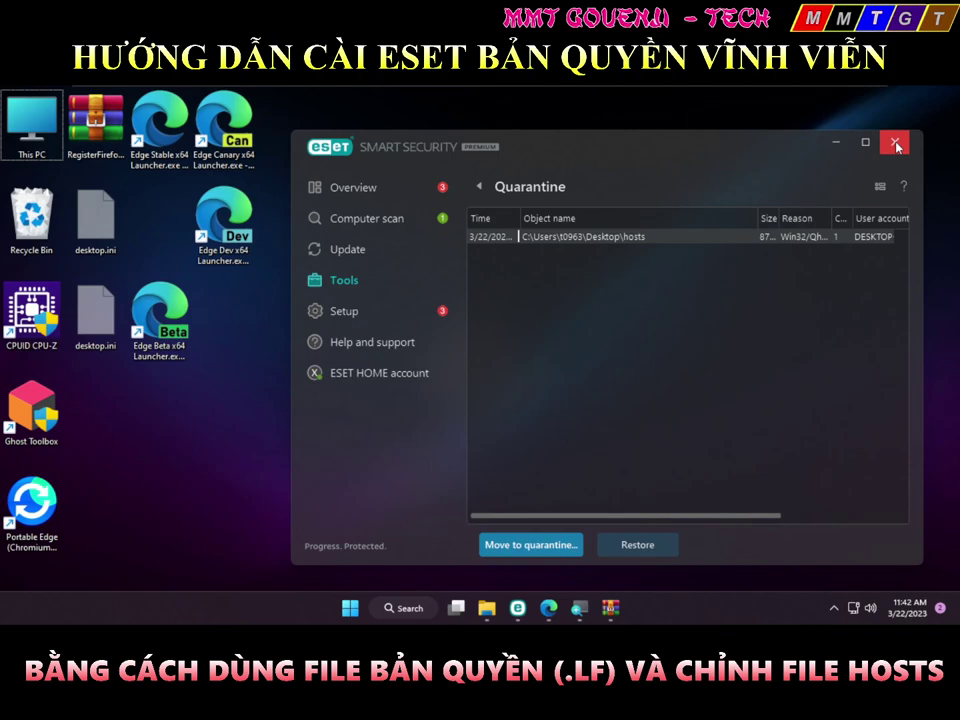
Reopen ESET and view Help and support: Trial licence until 4/22/2023, version 16.0.26.0
click(896, 146)
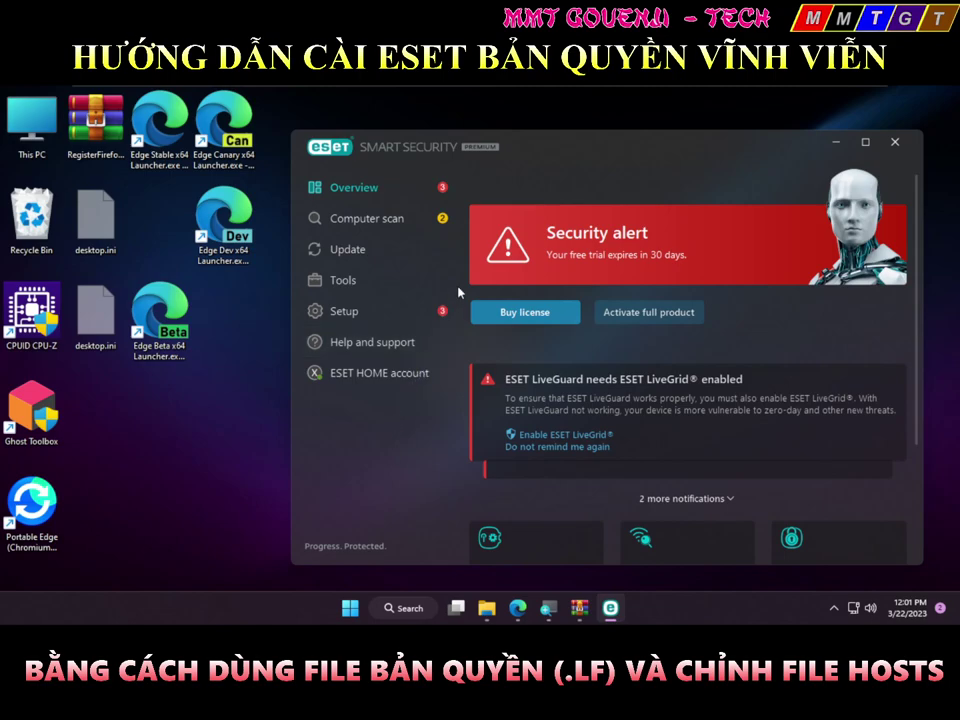
click(422, 306)
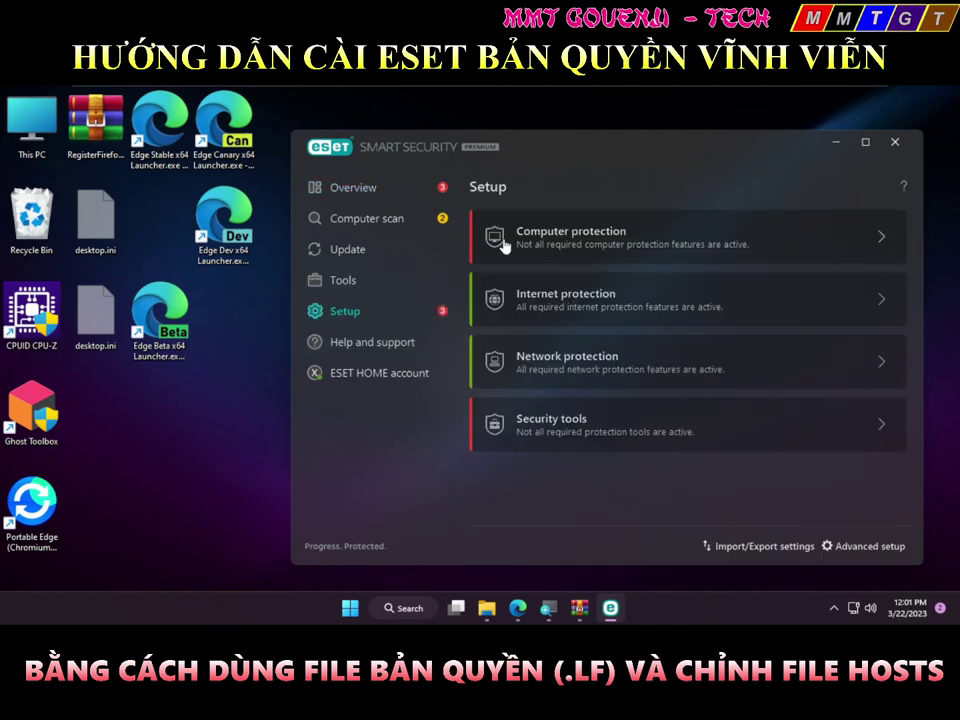
click(418, 337)
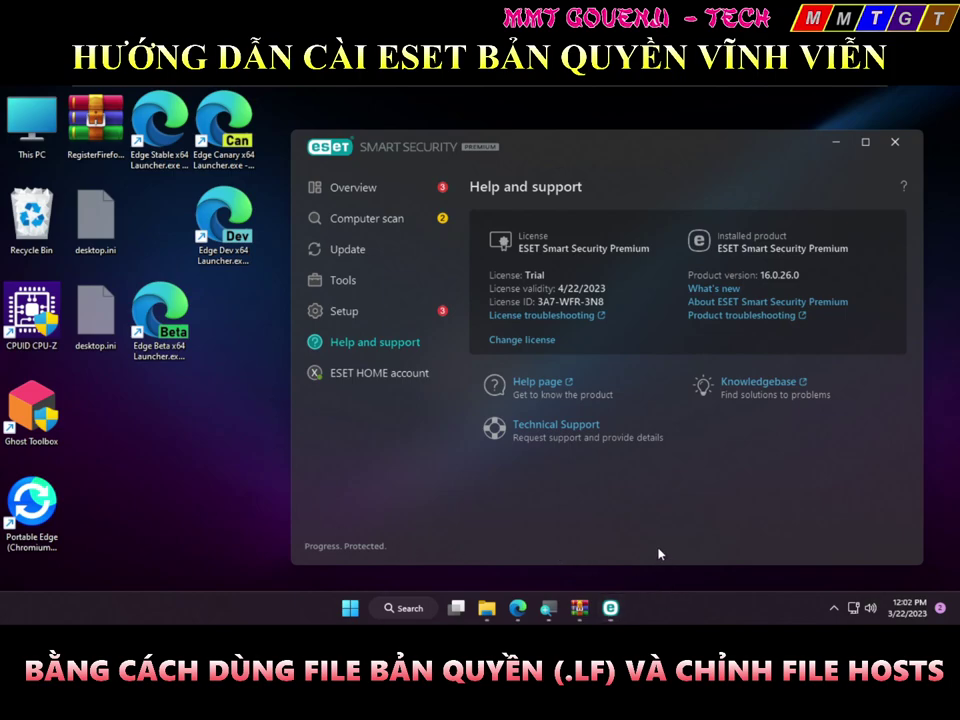
End the egui.exe ESET interface process from Task Manager's name-sorted Details list
key(ctrl+shift+Escape)
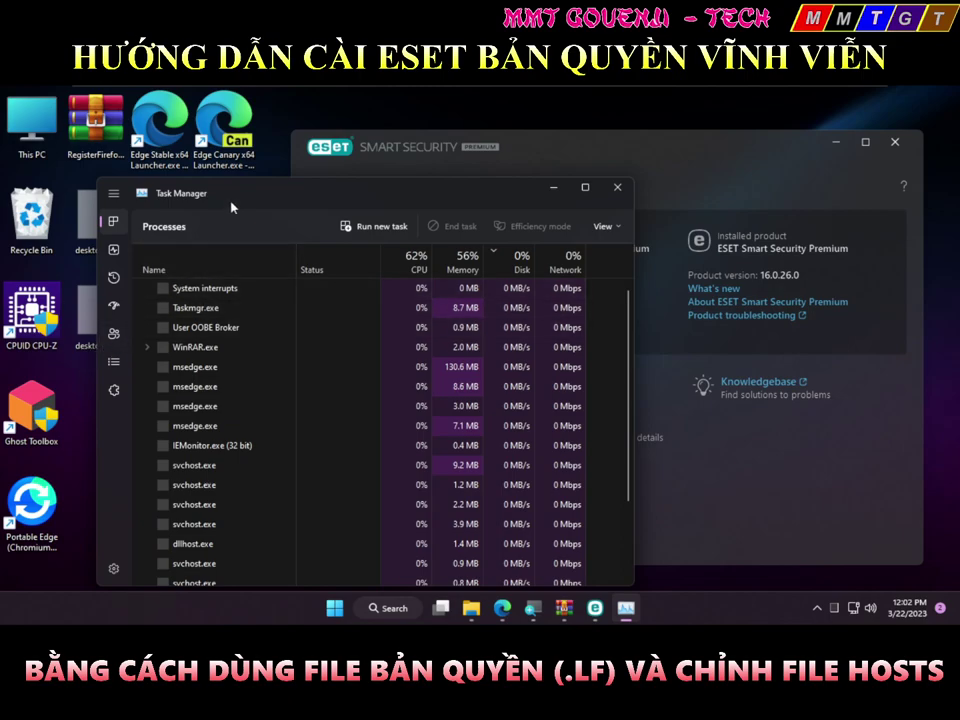
click(116, 364)
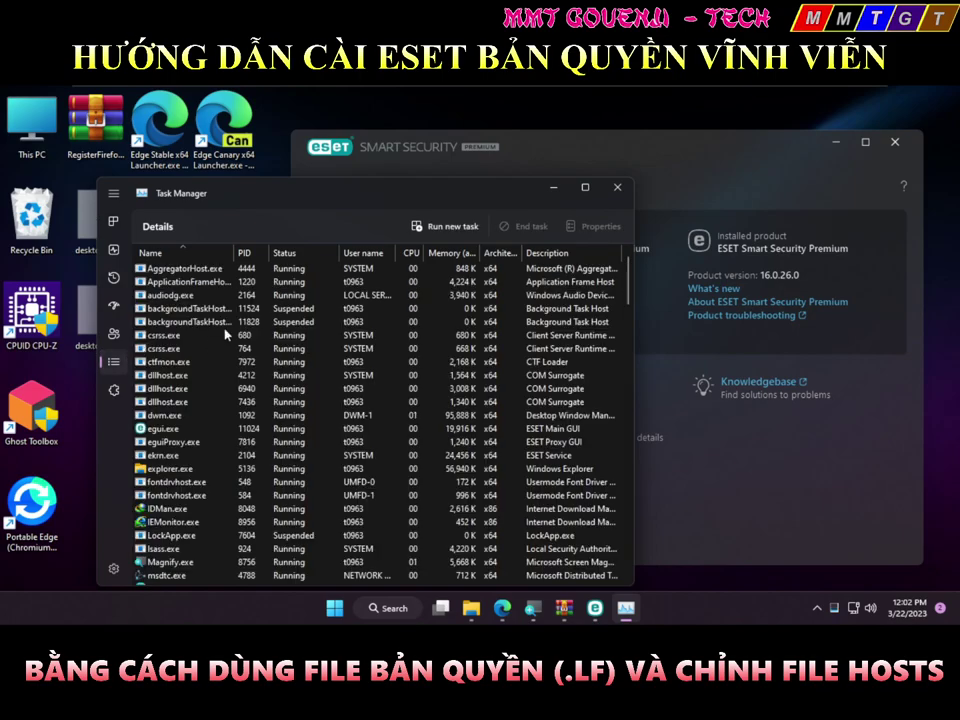
click(227, 335)
click(290, 428)
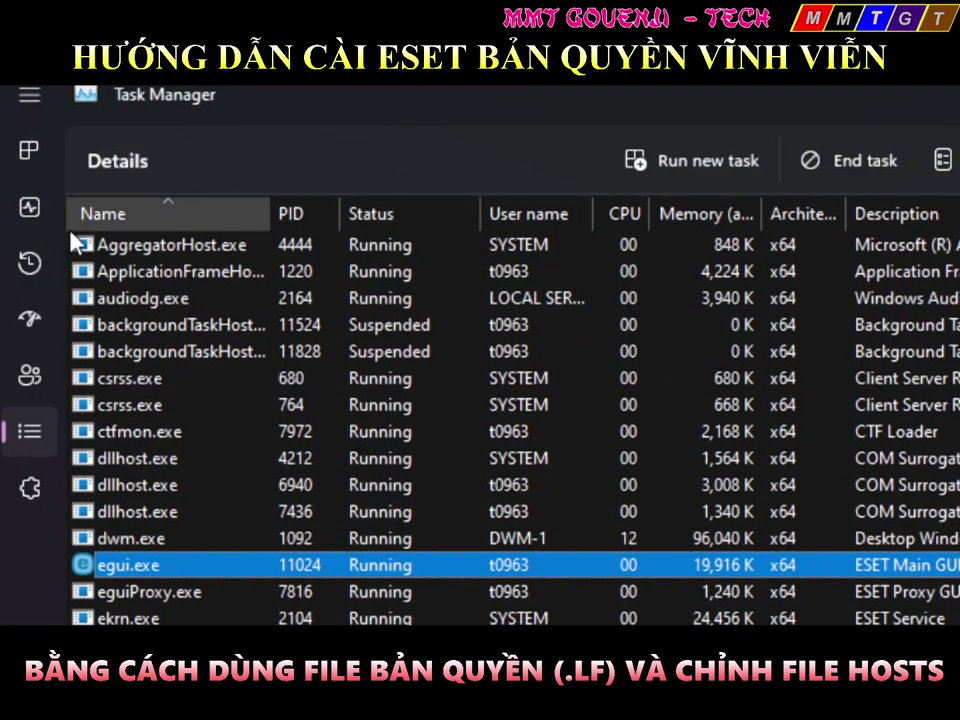
click(108, 215)
click(109, 215)
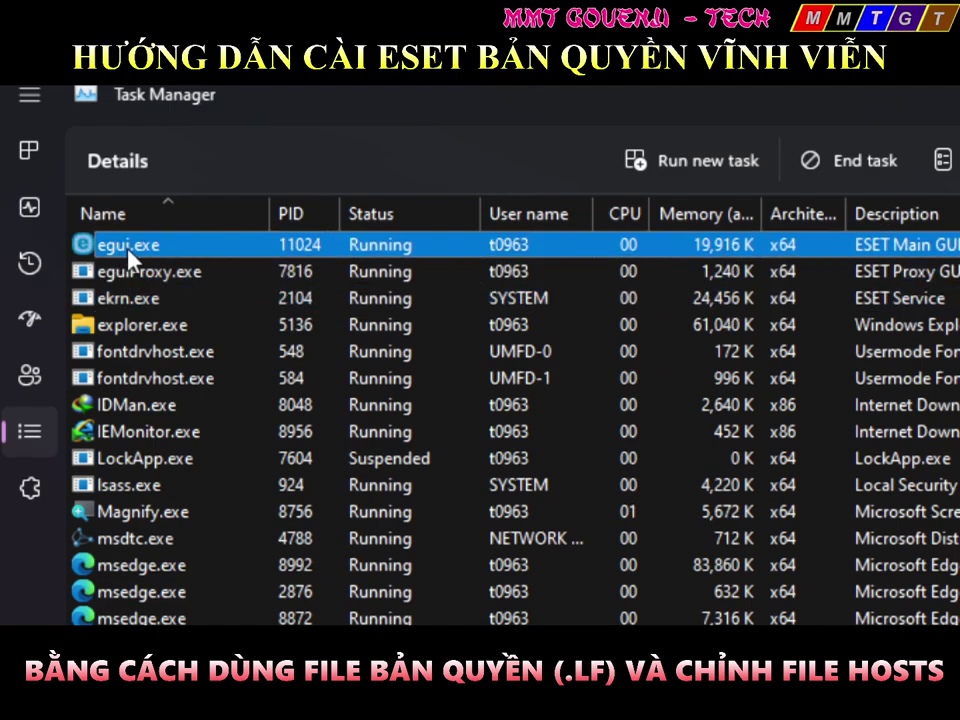
scroll(130, 256, up, 1)
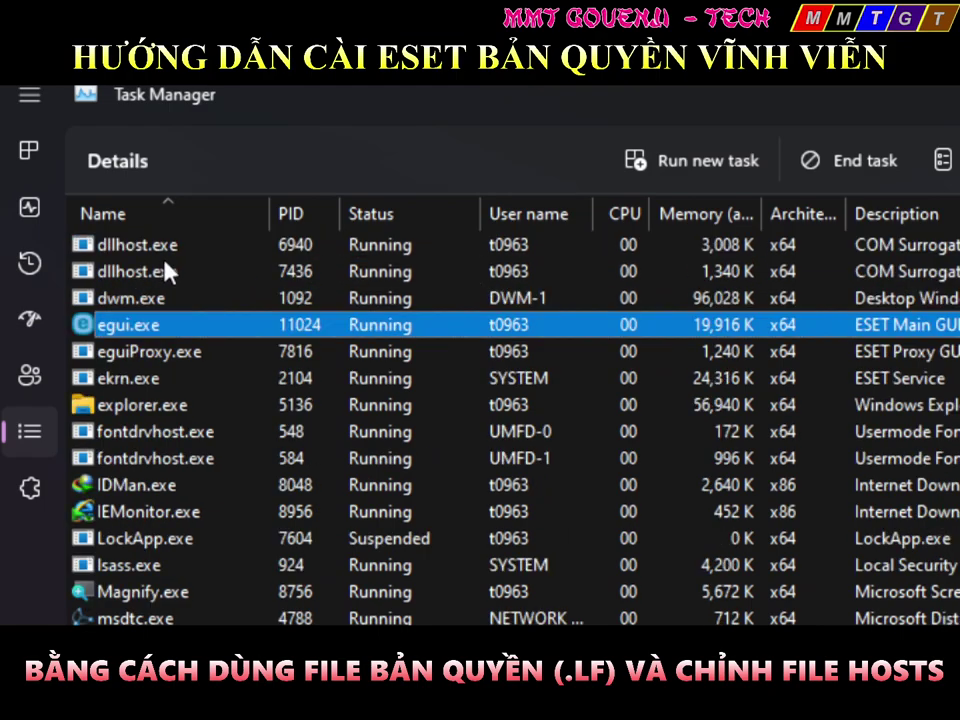
key(Delete)
key(Return)
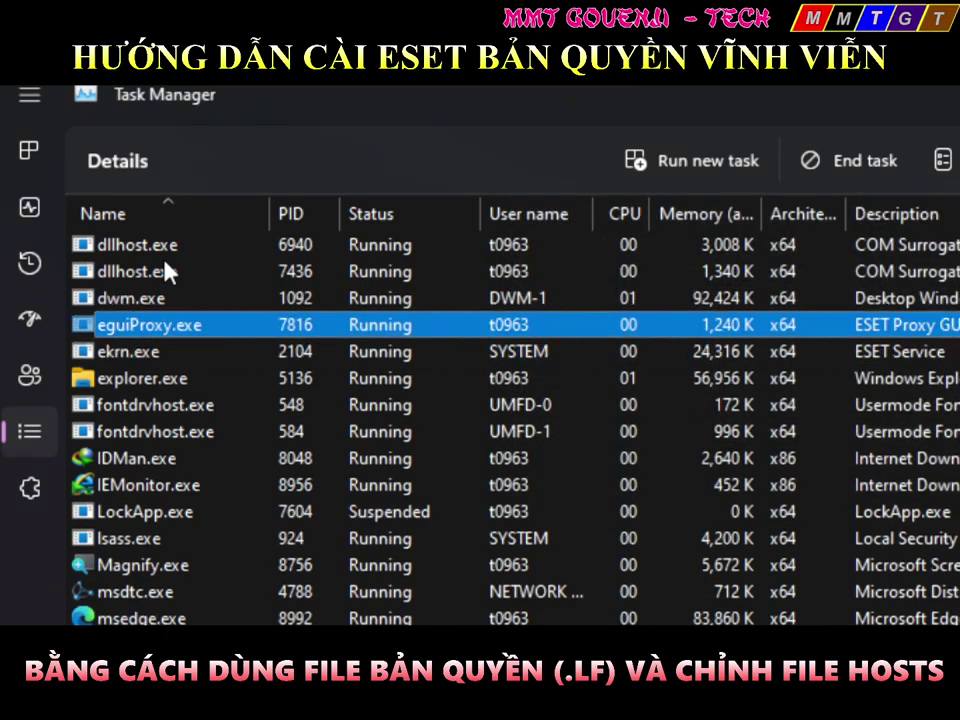
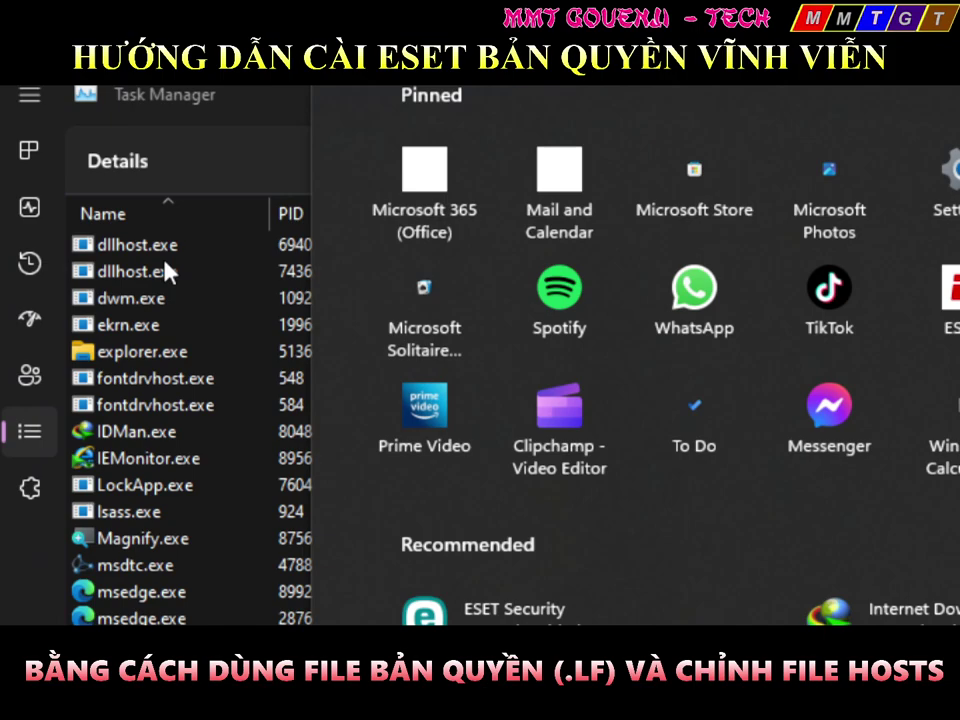
Relaunch ESET Security by searching 'eset' and picking it from the Start menu's Recommended apps
text(eset)
key(Return)
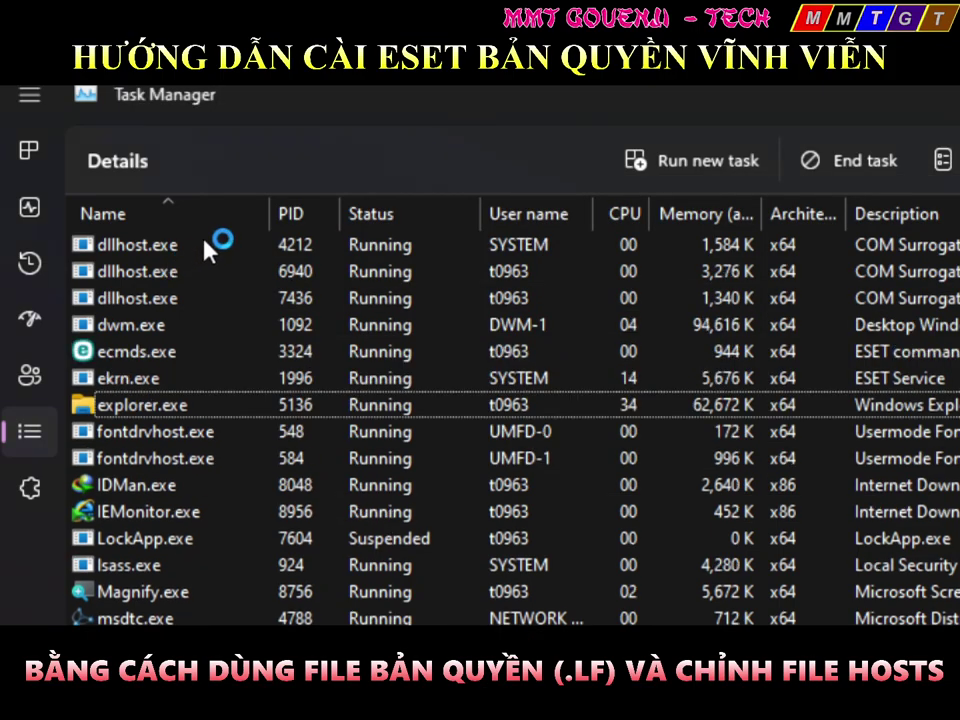
key(super)
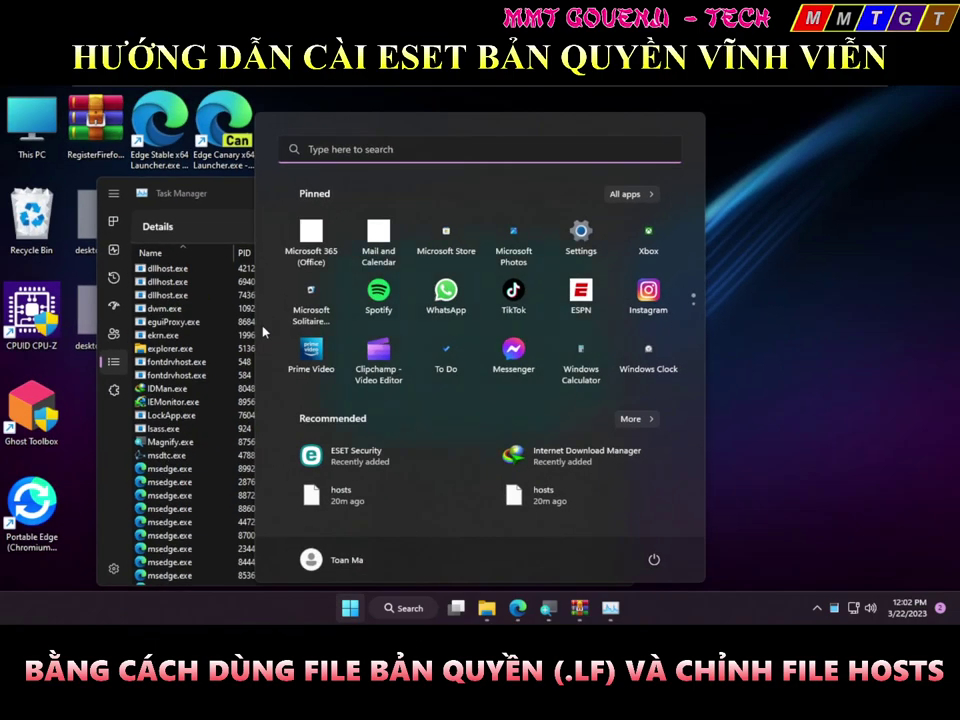
click(713, 533)
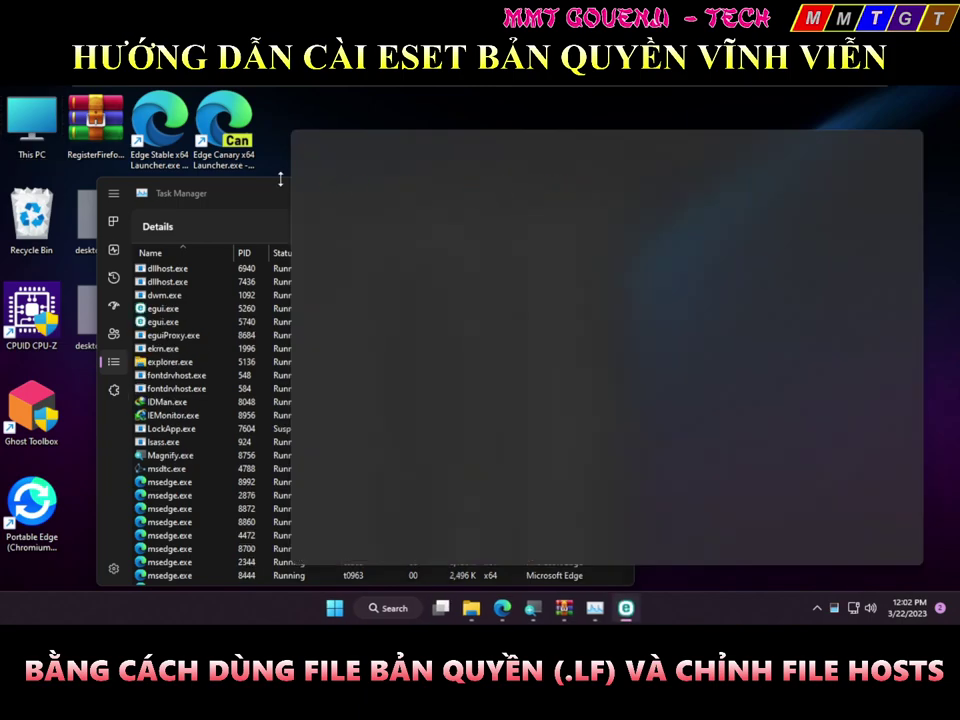
Verify the license reads Paid in product information, then go to the Computer protection settings
click(366, 314)
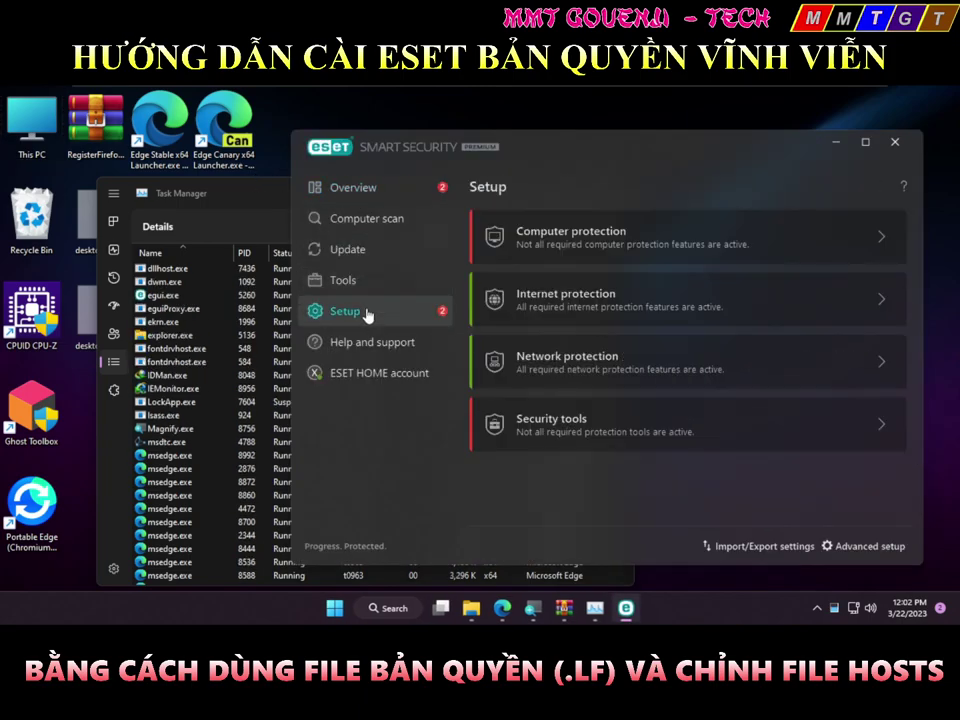
click(400, 340)
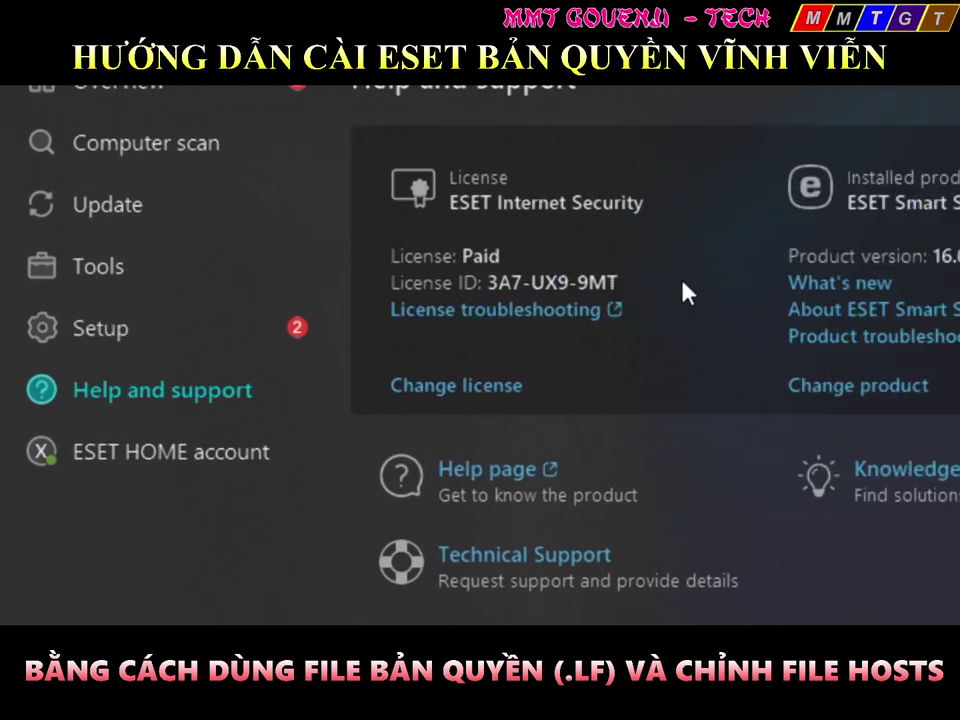
click(237, 336)
click(414, 221)
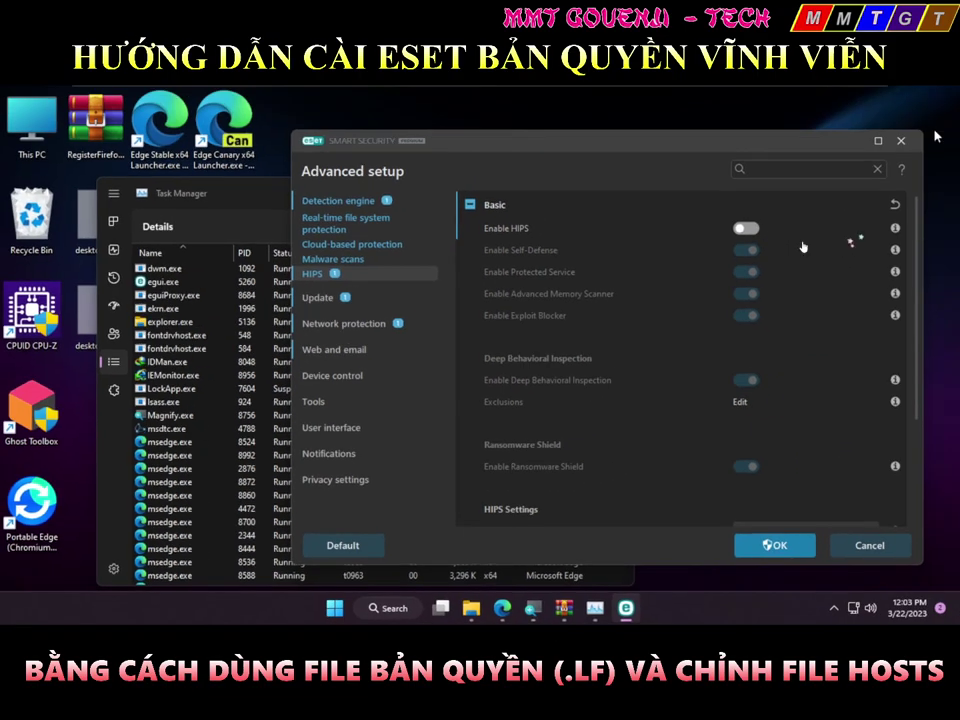
Switch on HIPS and save, then disable Proactive protection and ESET LiveGuard permanently
click(746, 230)
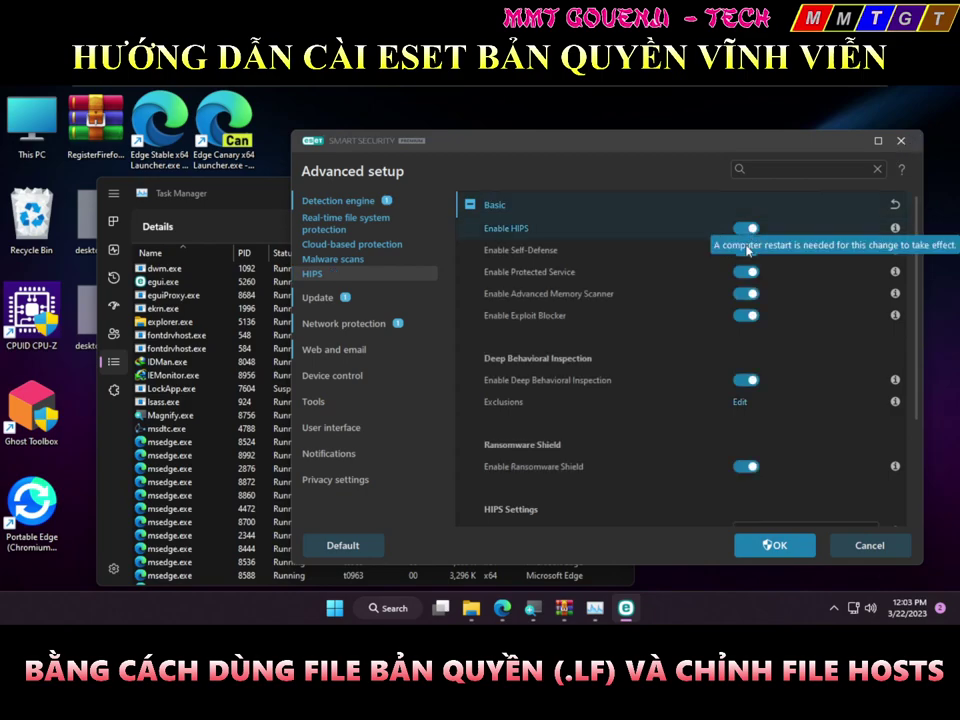
click(770, 542)
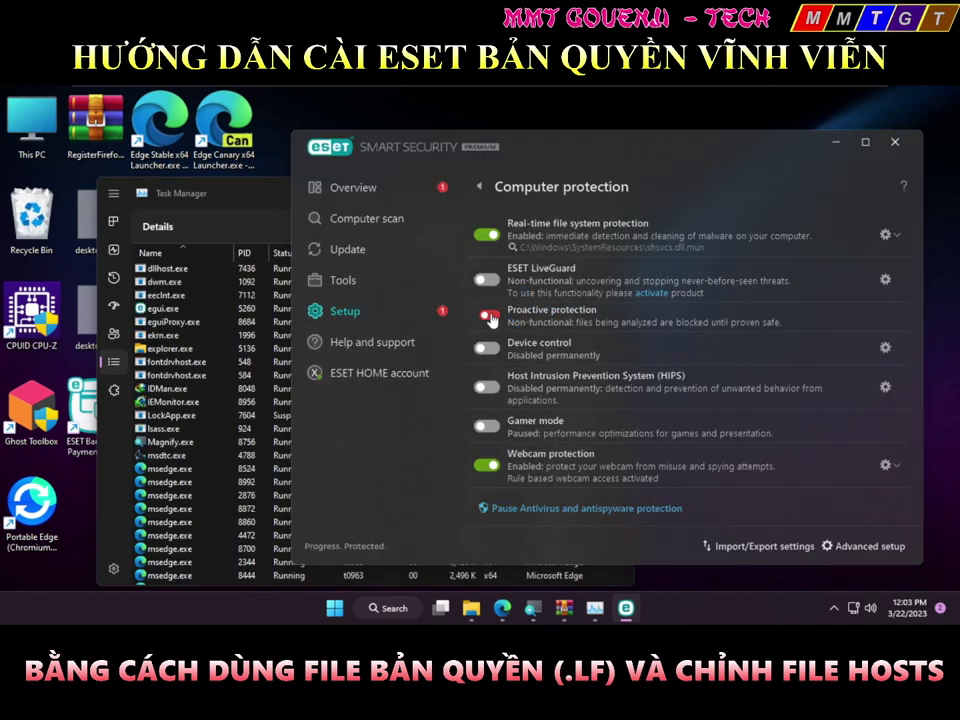
click(489, 316)
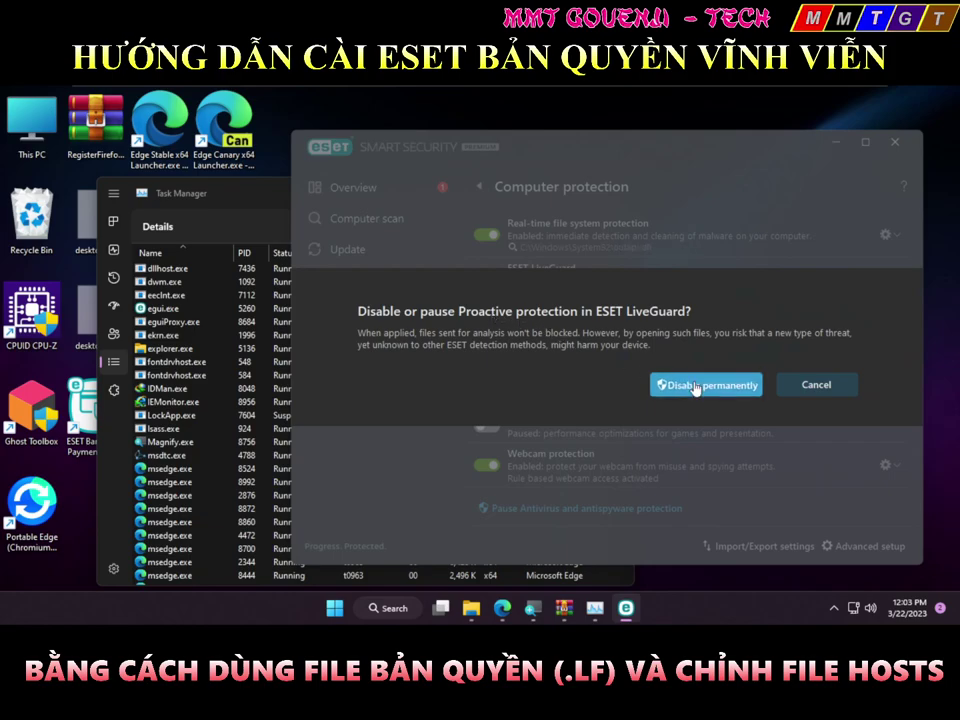
click(673, 382)
click(487, 280)
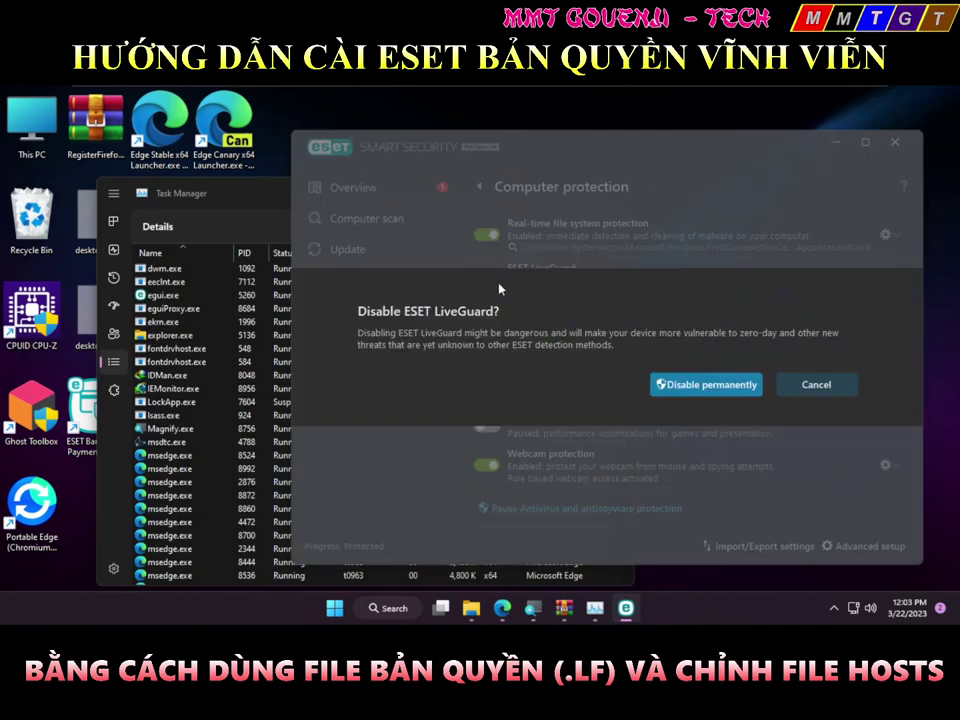
click(670, 386)
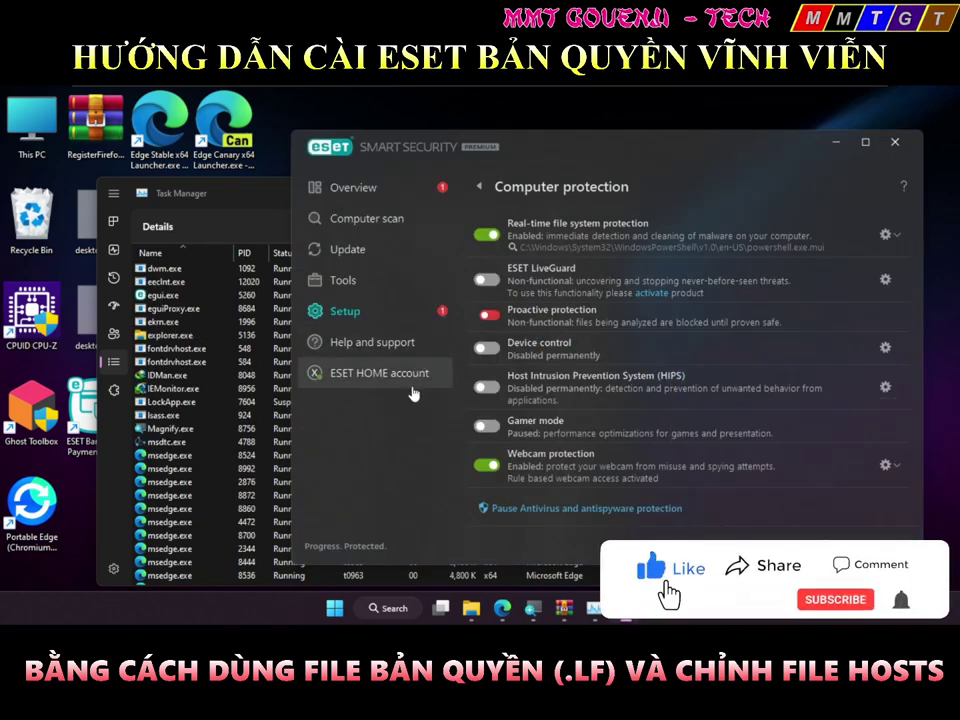
Restart Windows via the Win+X menu's Shut down or sign out > Restart
key(super+r)
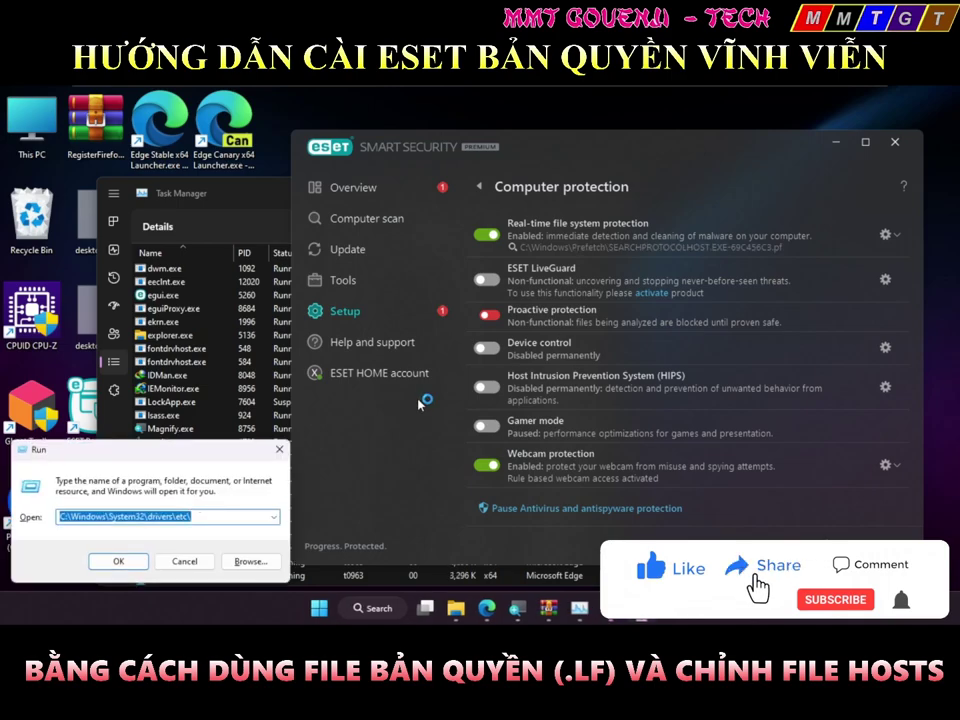
key(super+x)
key(Up)
key(Up)
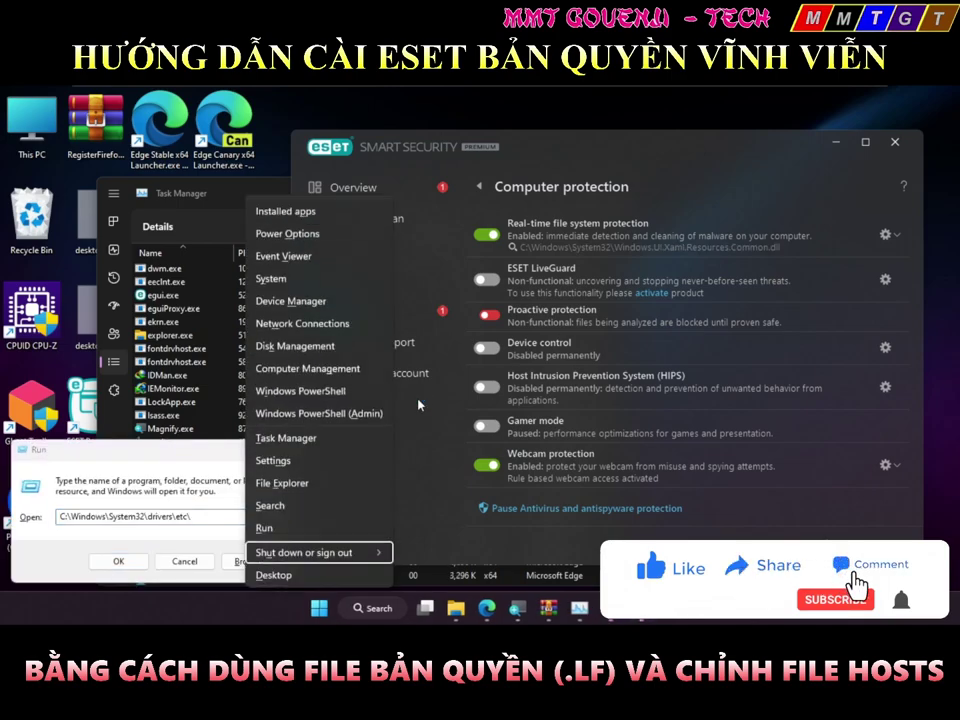
key(Right)
key(Down)
key(Down)
key(Return)
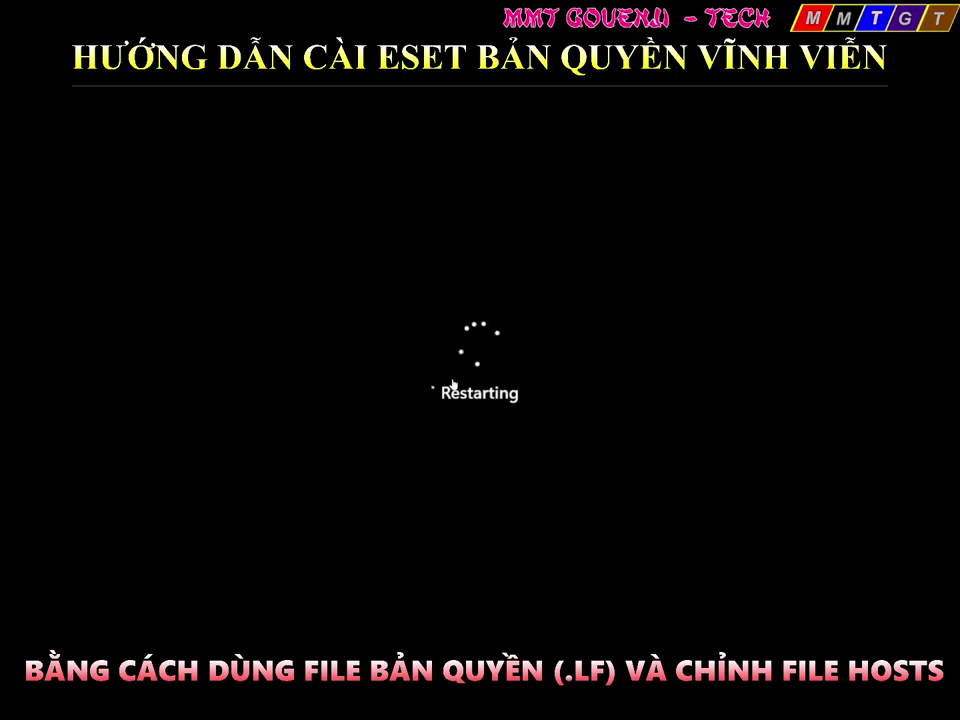
Bring up eset vinh vien.docx in Word and scroll to the Web and email keyboard protection step
key(alt+Tab)
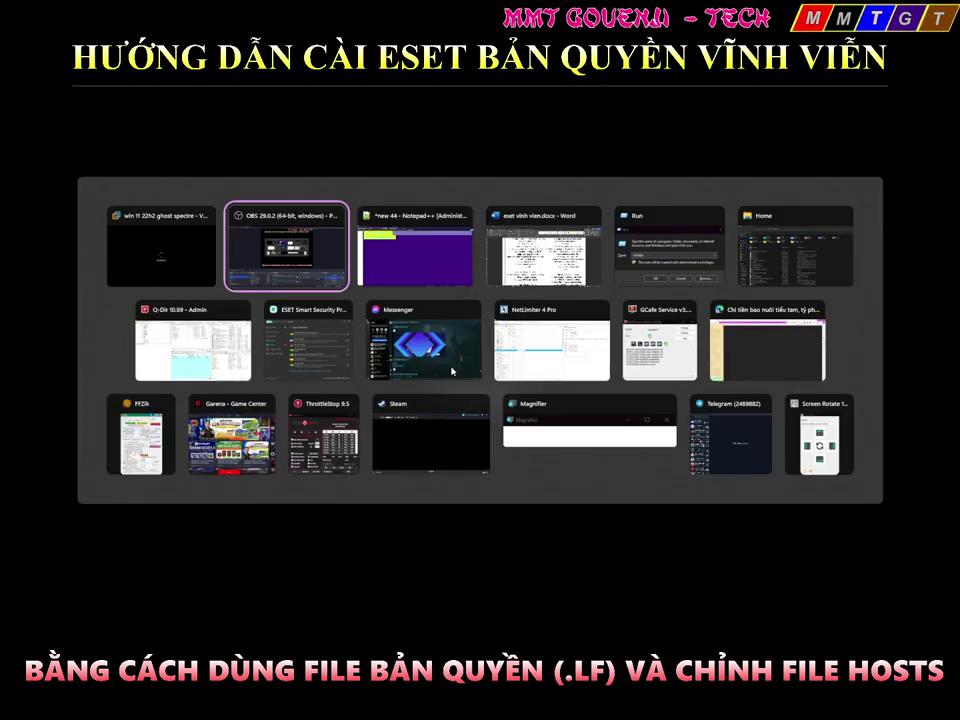
key(Tab)
key(Tab)
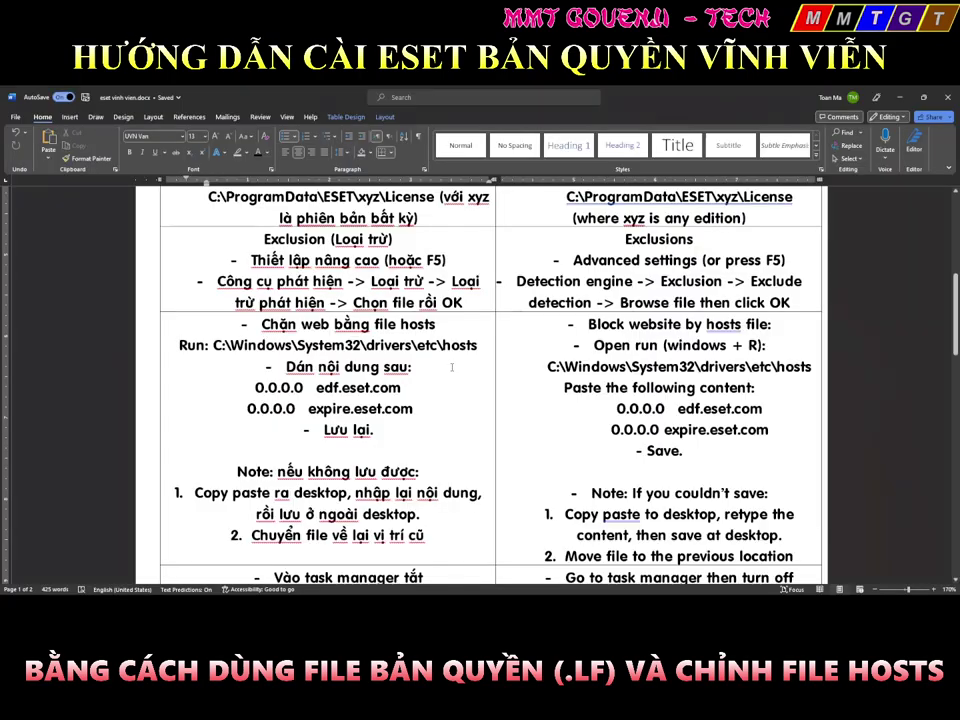
scroll(420, 383, down, 5)
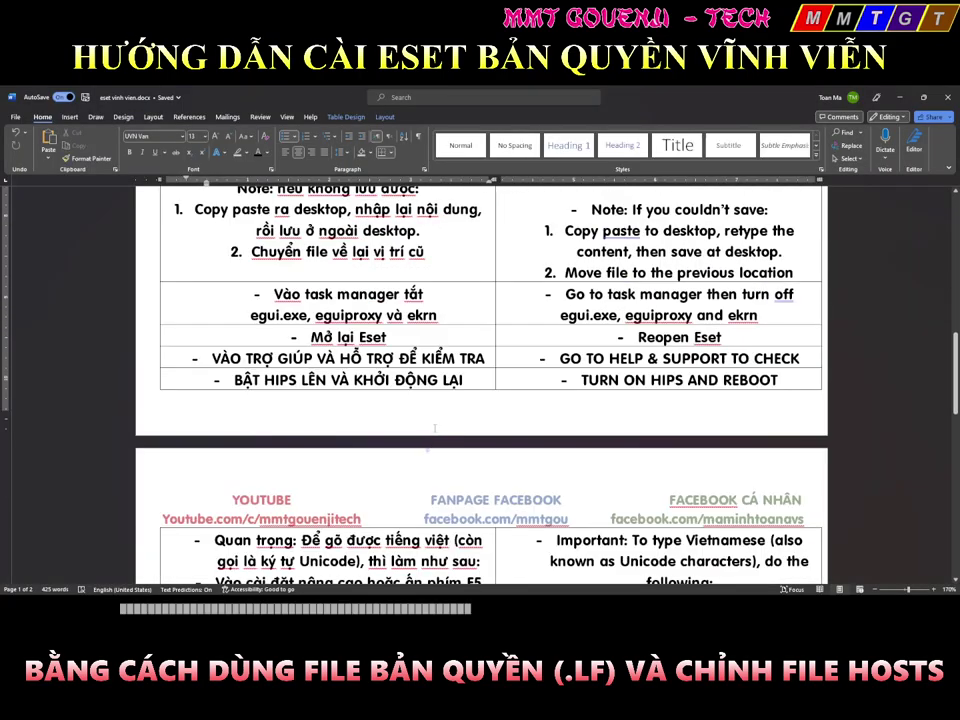
scroll(420, 383, down, 2)
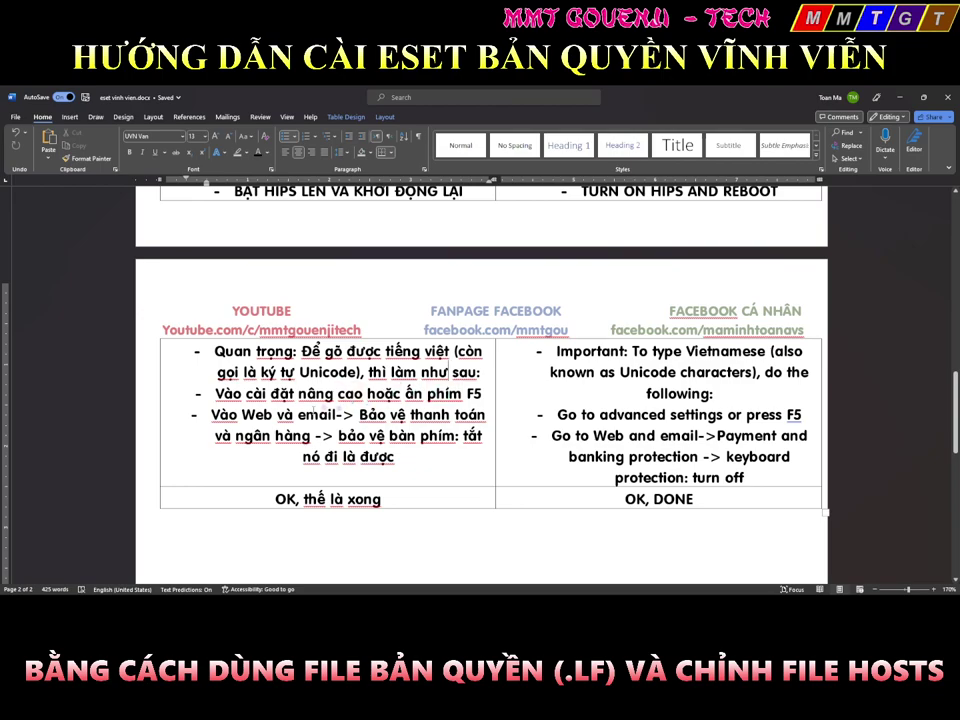
click(343, 414)
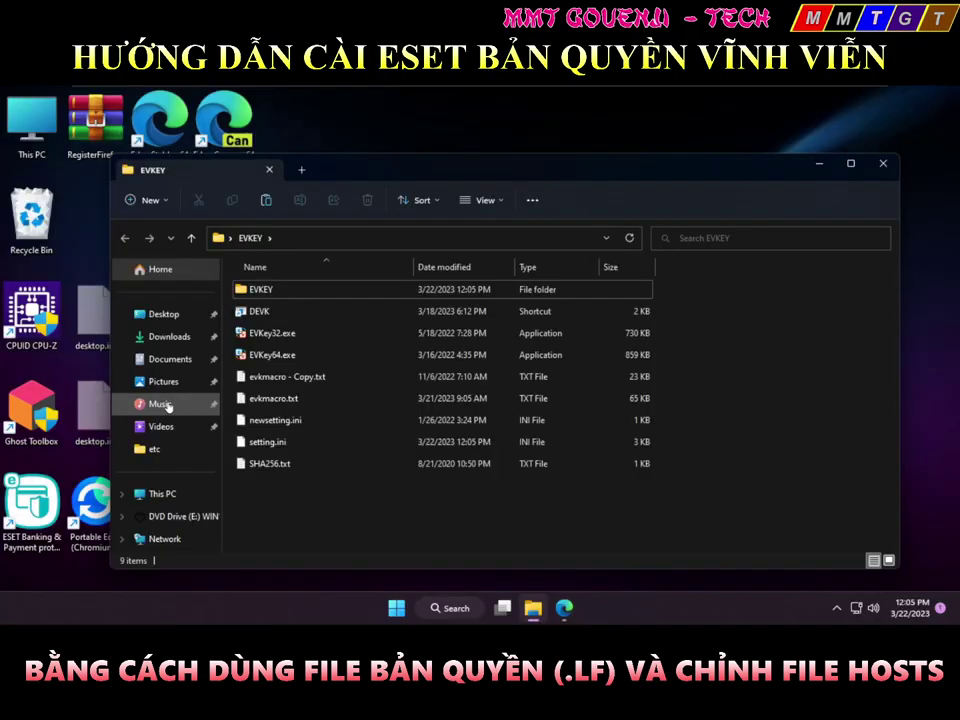
Close the EVKEY folder window and type a test letter in the Run box to check Vietnamese input
click(281, 356)
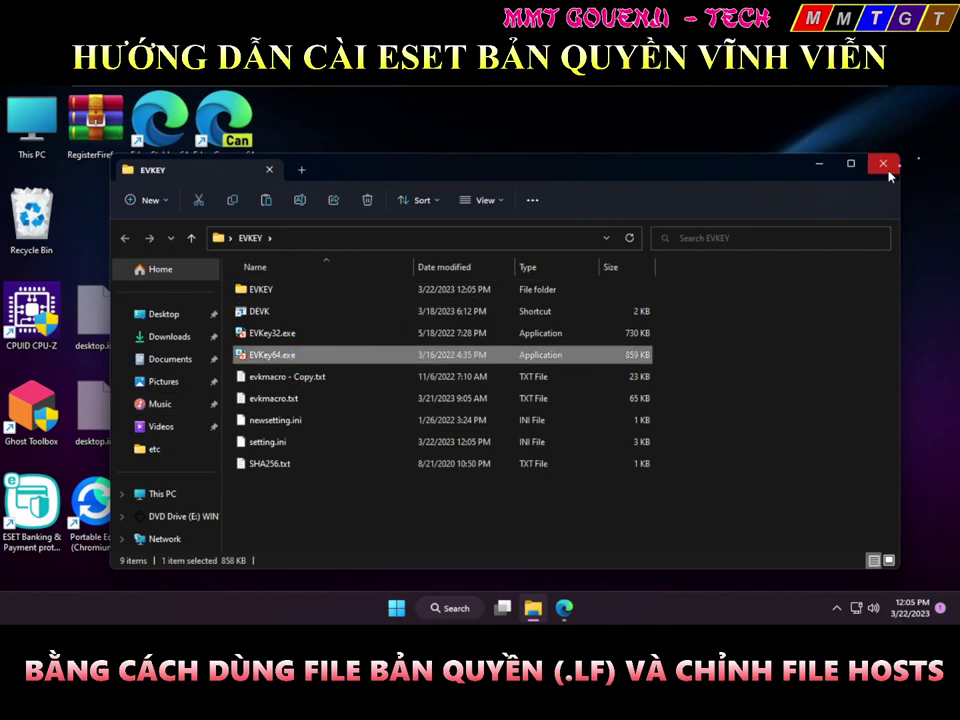
click(886, 168)
key(super+r)
text(a)
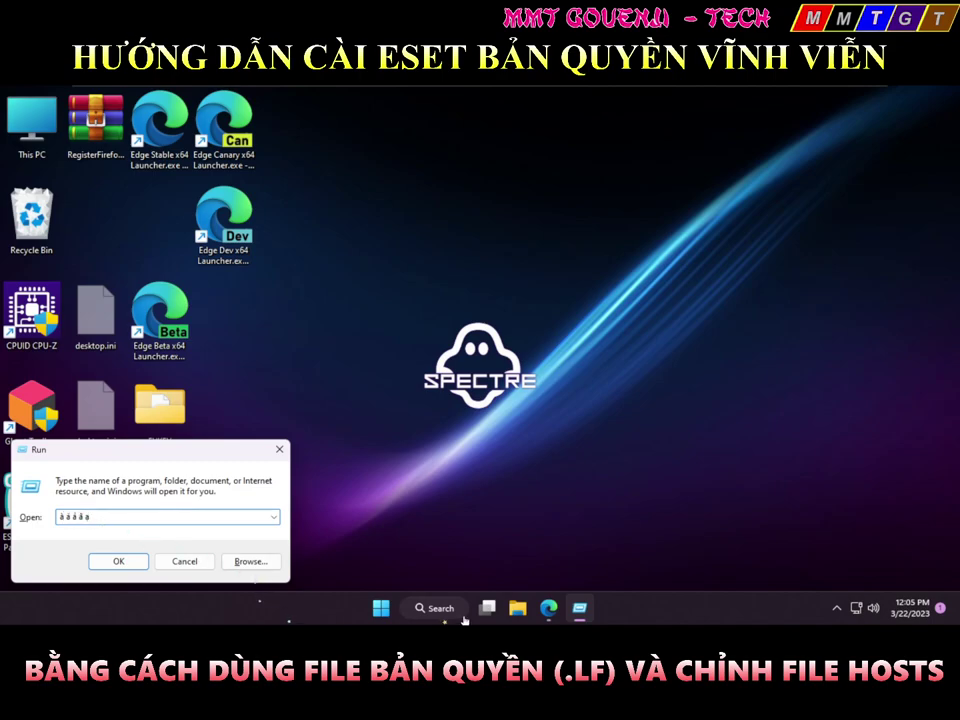
Replace the crashed Drive tab with a new Edge tab and type 'a2 a1 a3 a4 a5' in its address bar
click(546, 608)
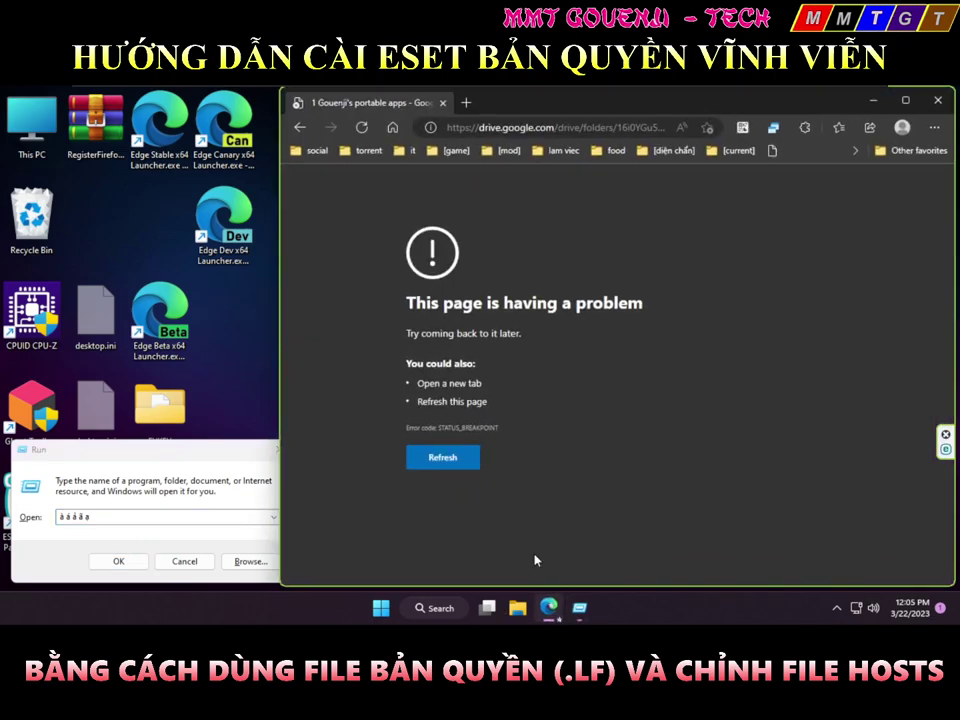
click(465, 102)
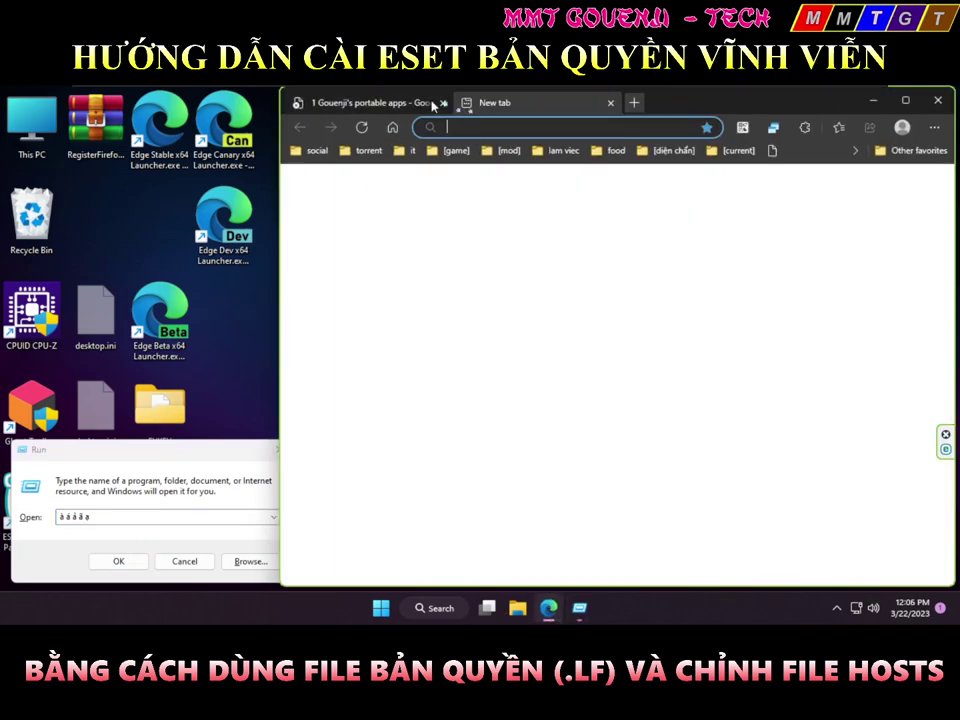
click(442, 102)
click(475, 125)
text(a2)
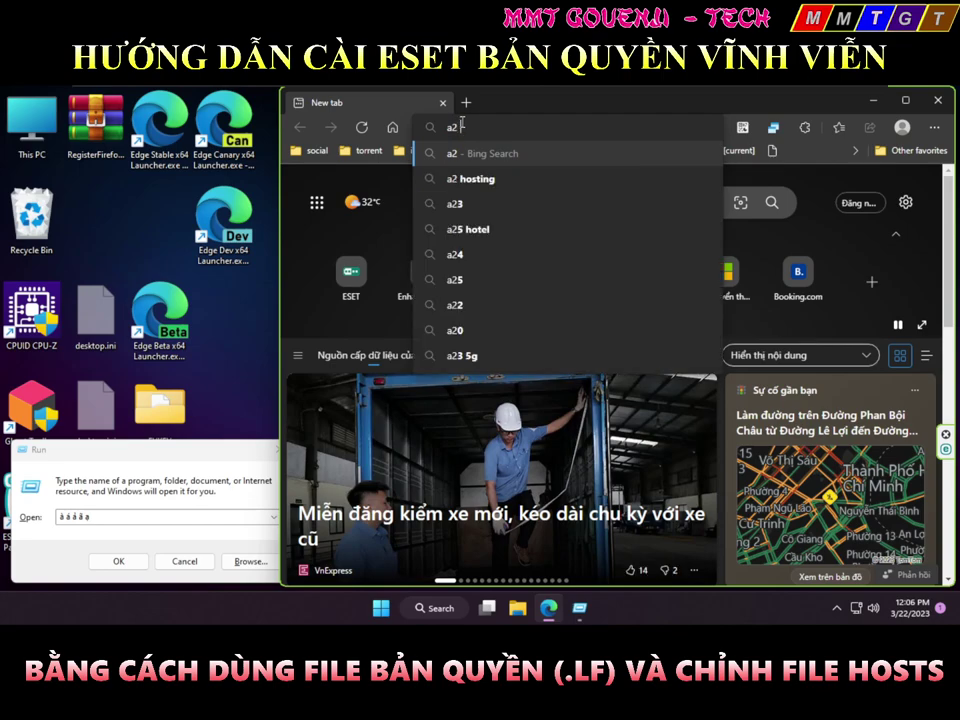
text( a1 a3)
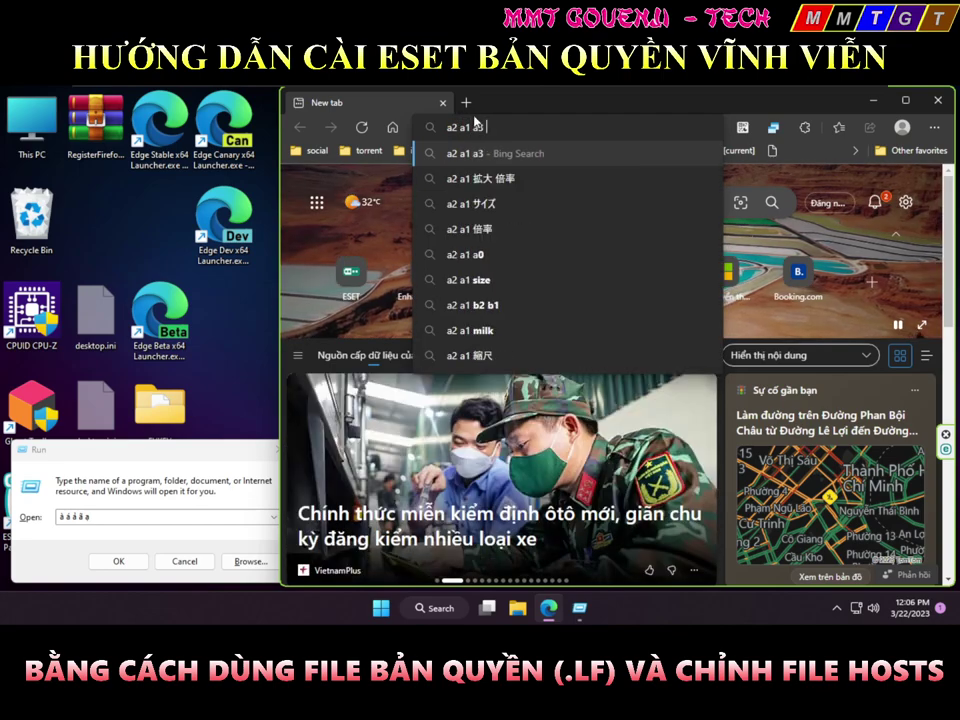
text( a4 a5)
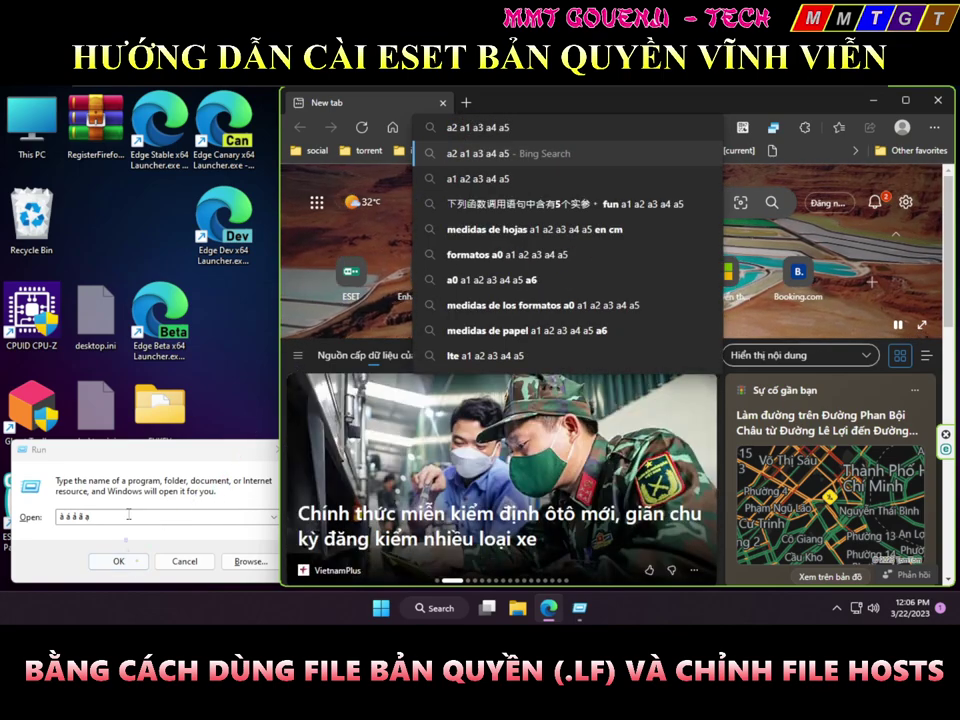
click(134, 517)
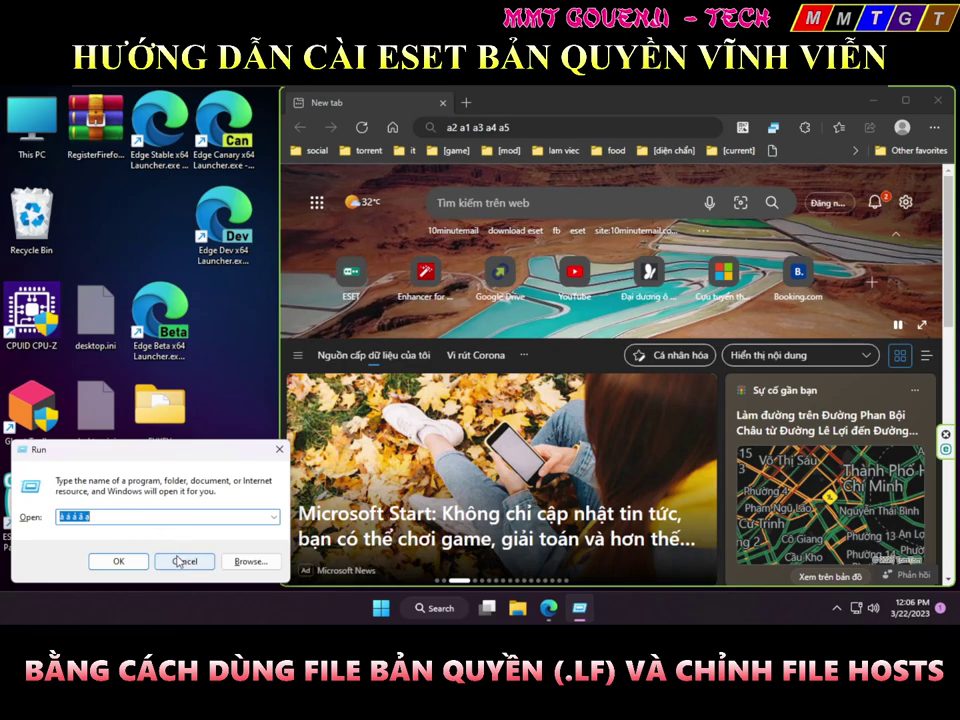
click(140, 518)
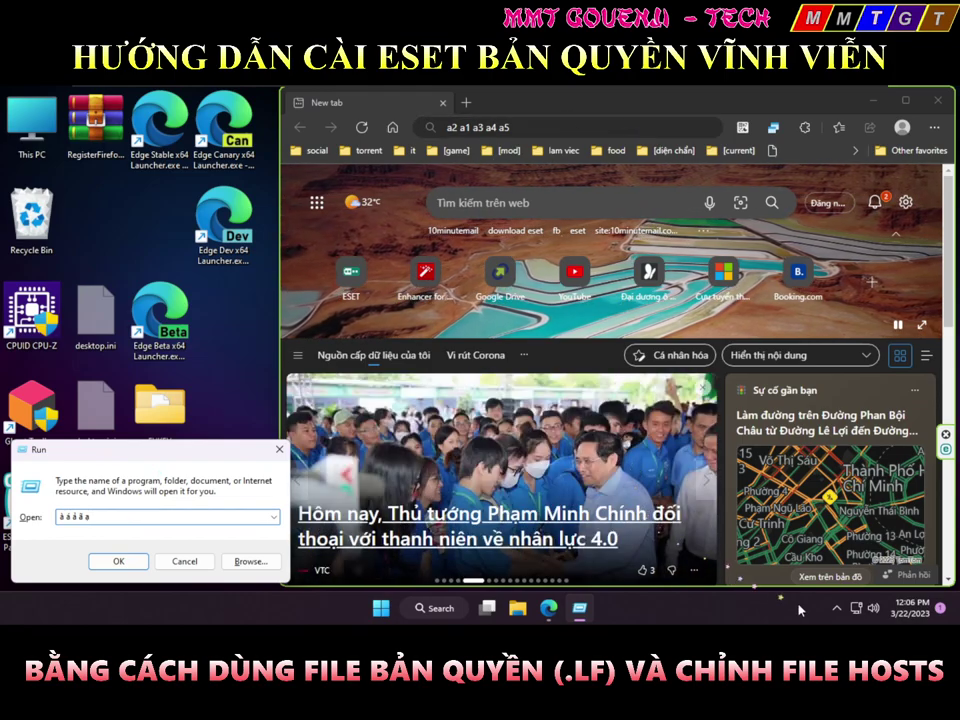
Turn off Keyboard protection under Web and email > Banking & Payment protection in Advanced setup and save
click(837, 608)
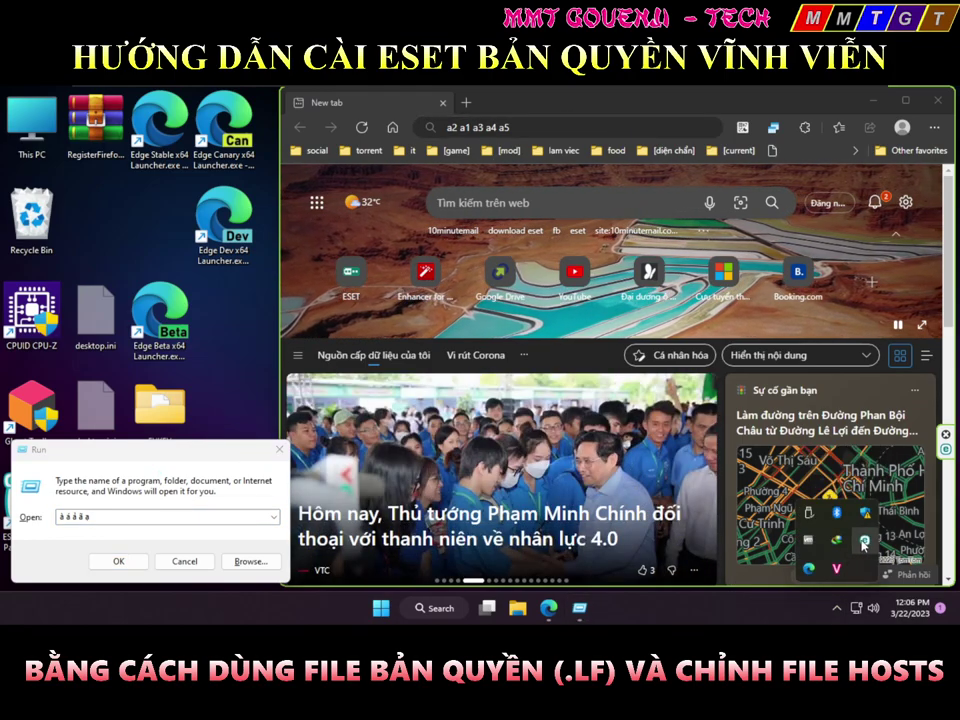
click(864, 541)
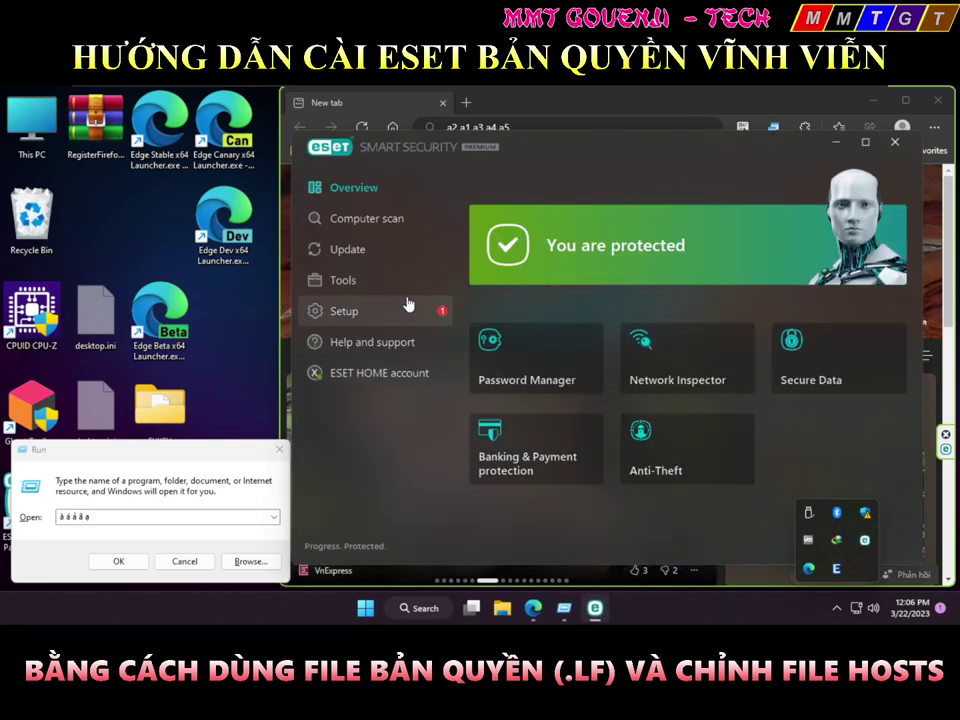
key(F5)
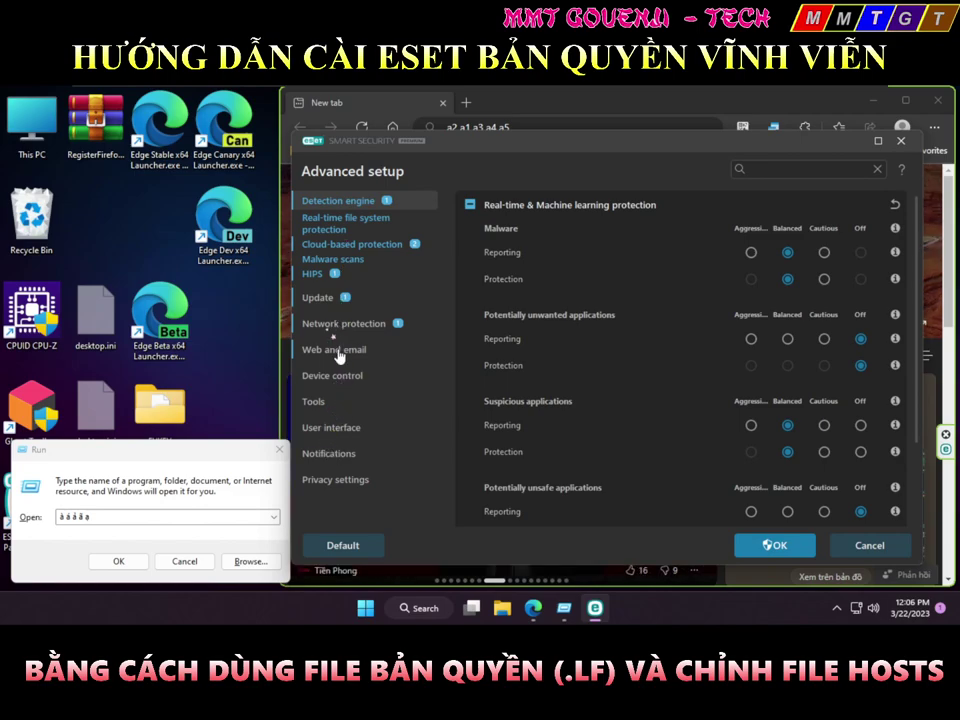
click(345, 351)
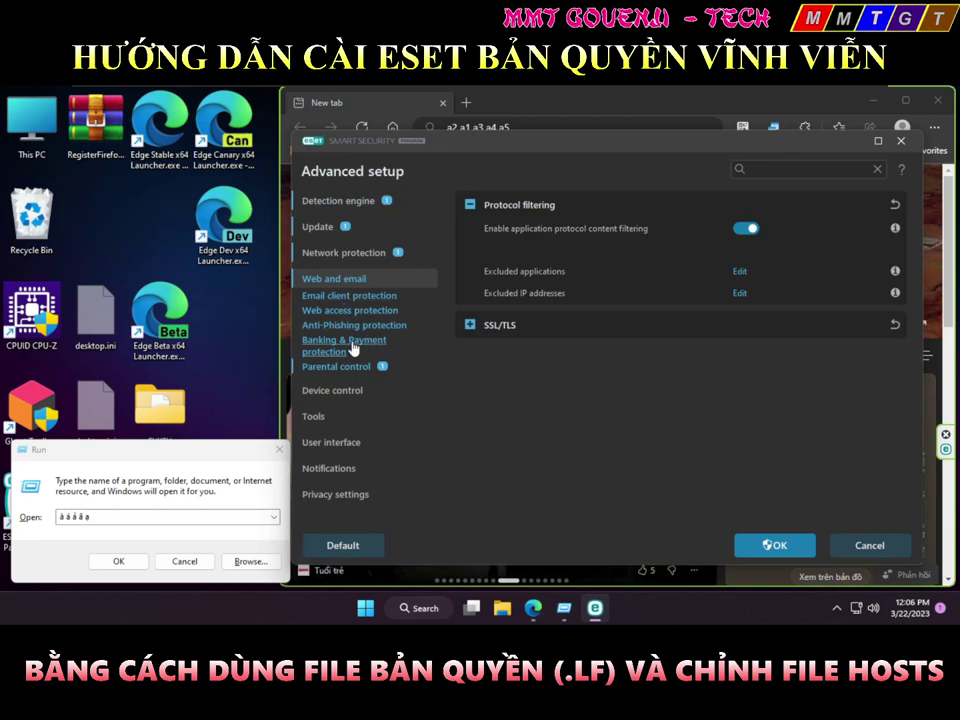
click(357, 348)
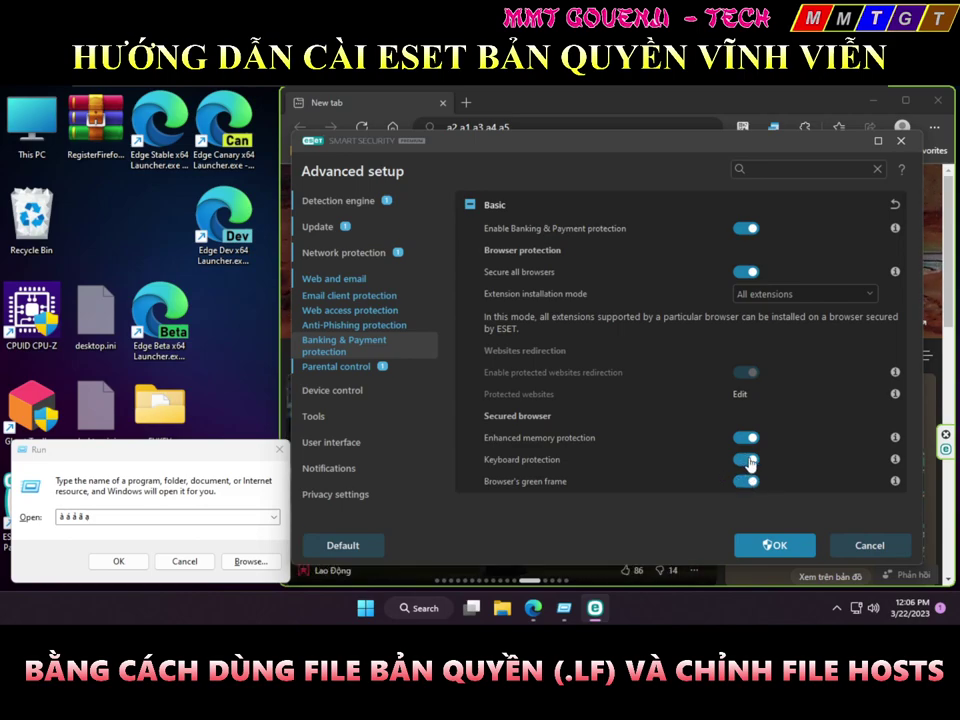
click(745, 460)
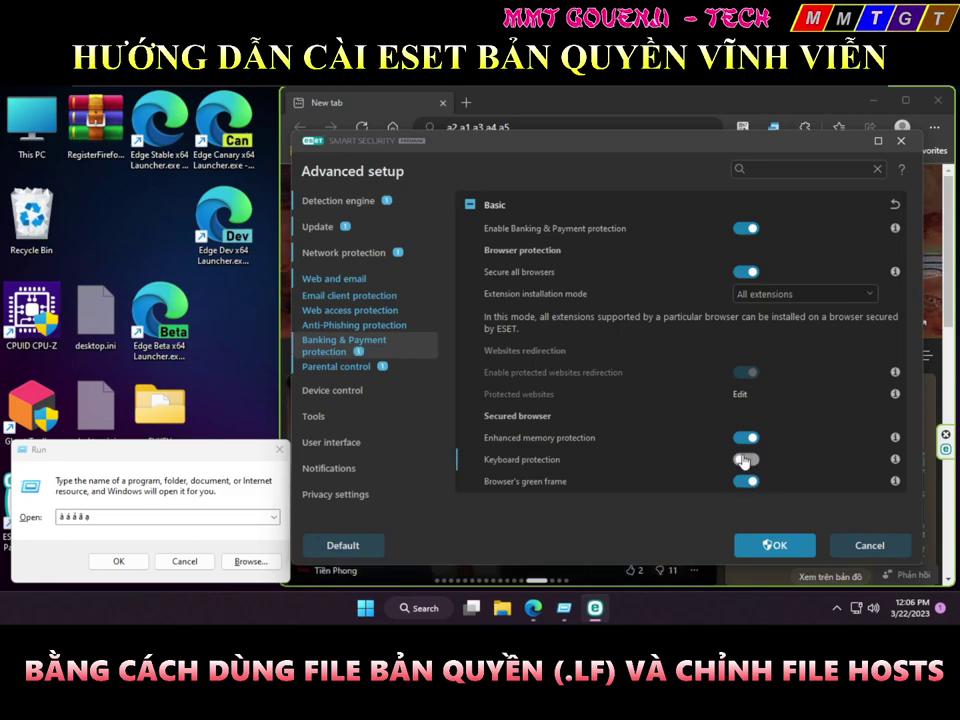
click(778, 546)
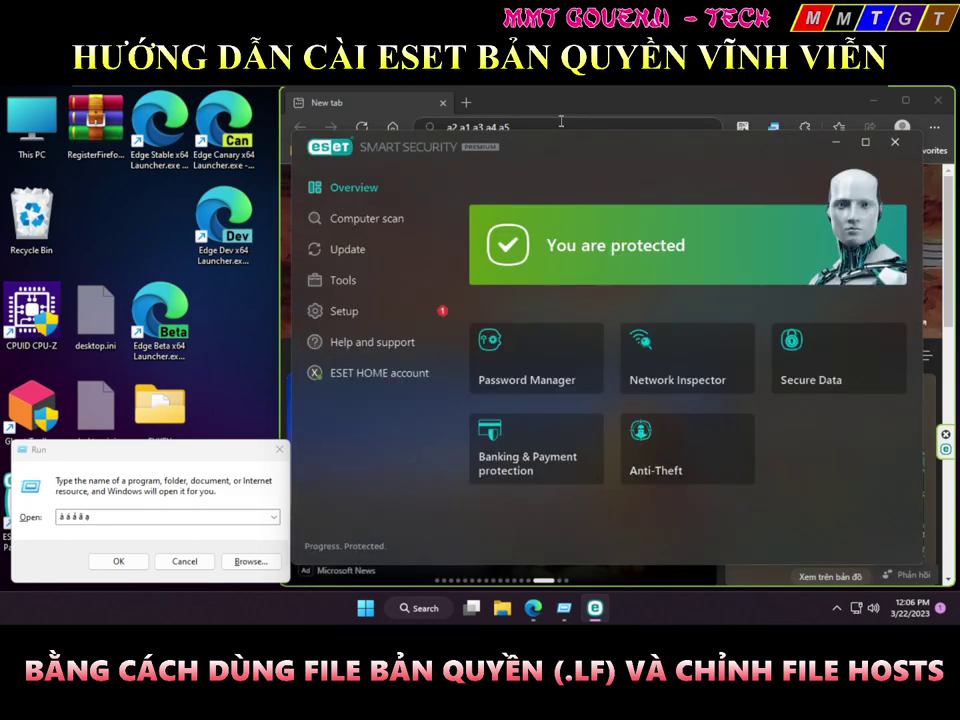
Type the Vietnamese test letters à á ã ả ạ ă ê ô â into Edge's address bar
click(560, 124)
key(ctrl+a)
text(à á a)
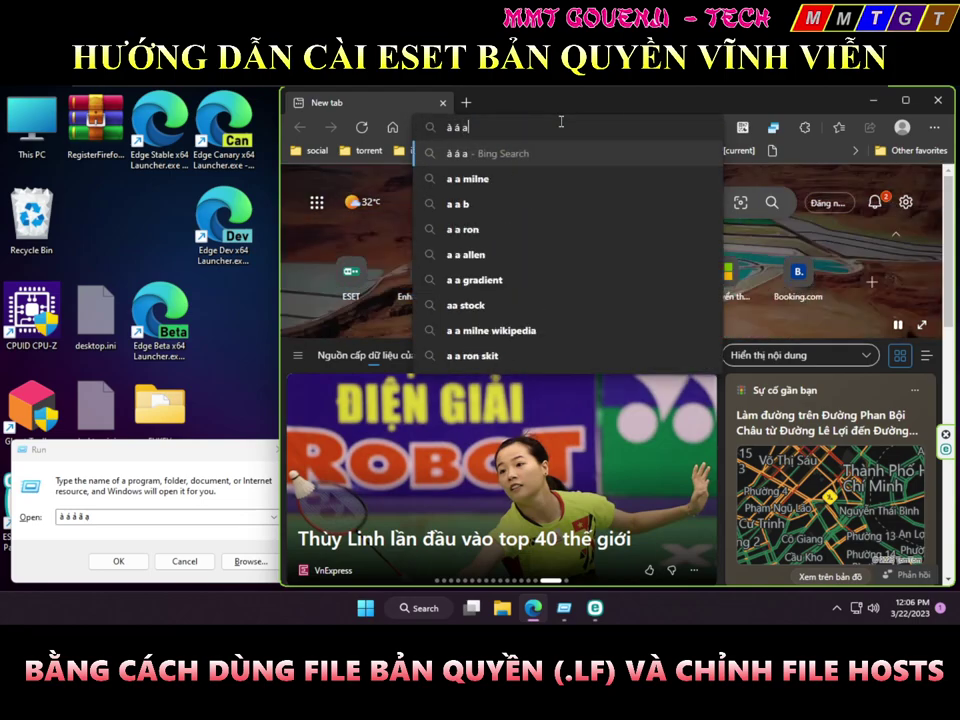
key(BackSpace)
text(ã ả a6)
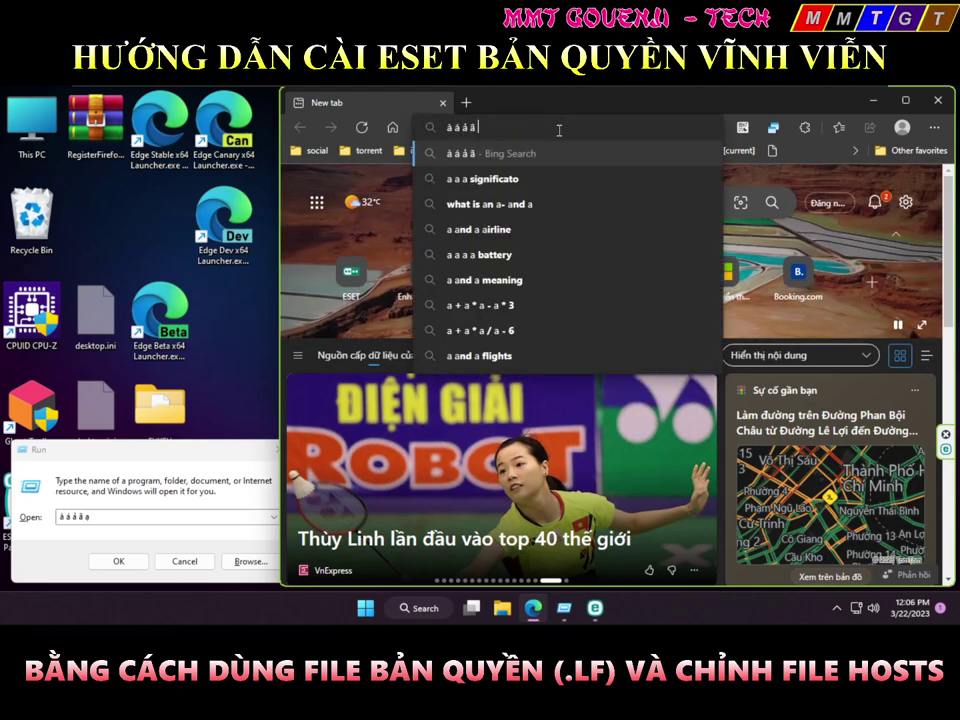
key(BackSpace)
key(BackSpace)
text(ạ ă ê ô â)
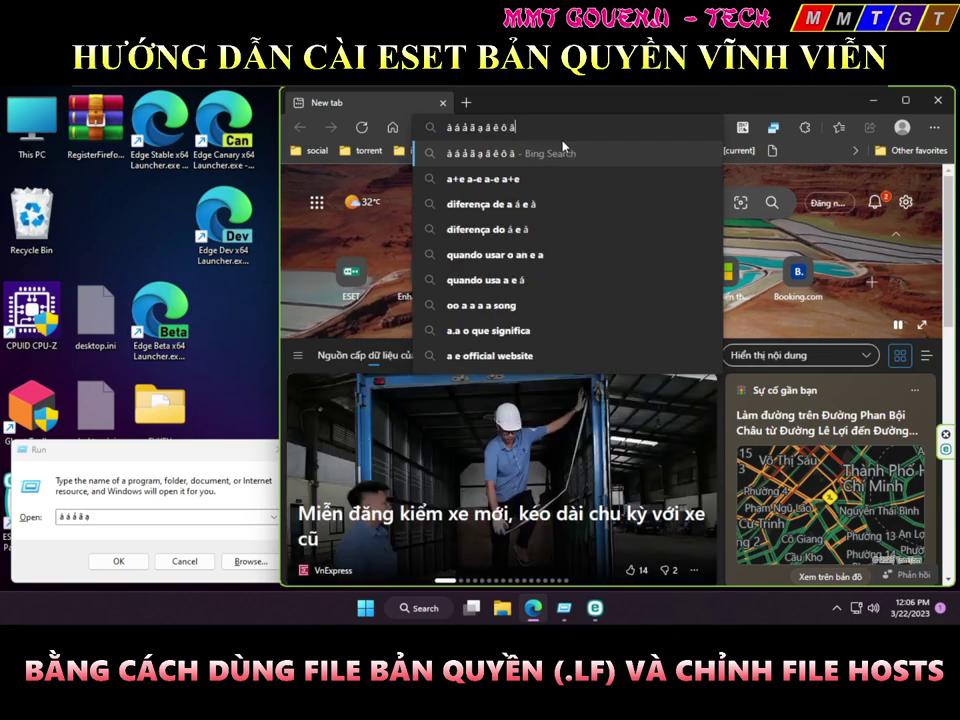
Clear the test text from the address bar and exit VMware full screen
key(ctrl+a)
key(BackSpace)
mouse_move(750, 90)
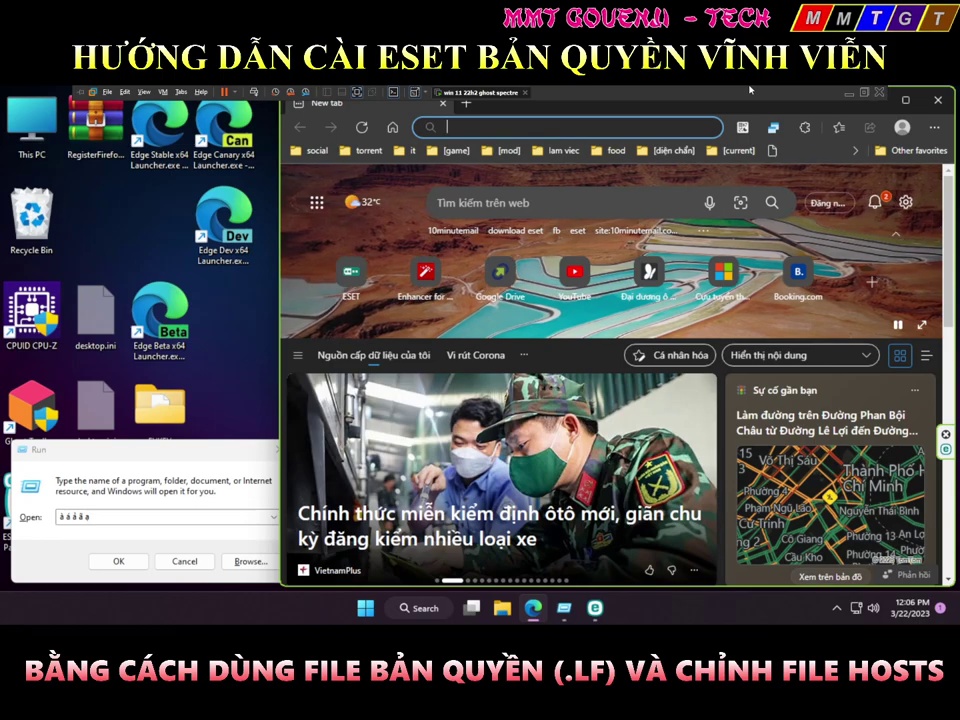
click(875, 95)
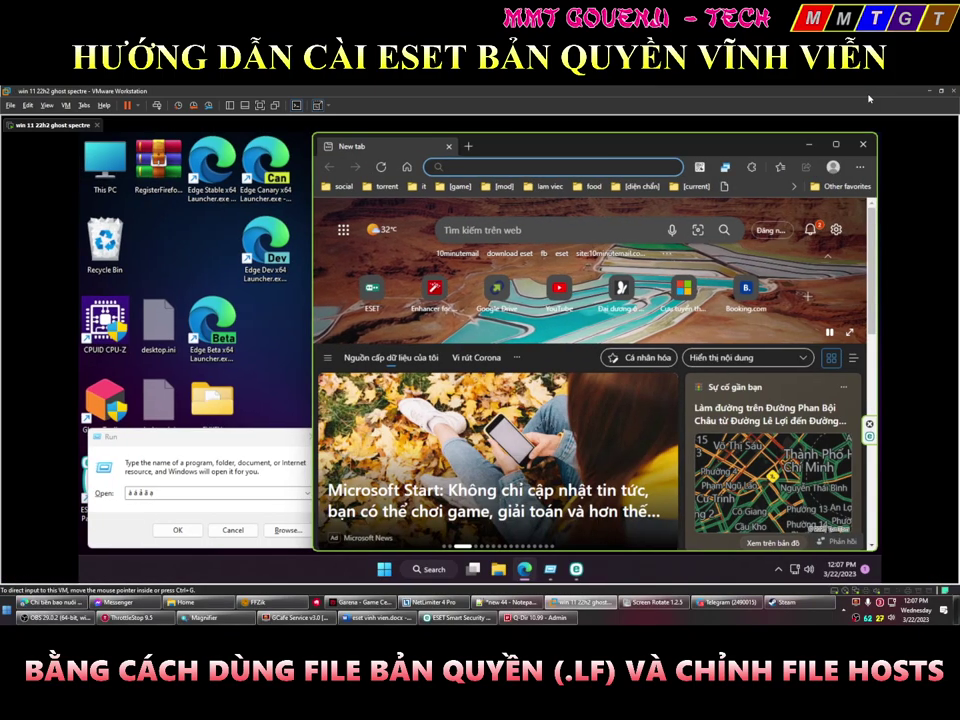